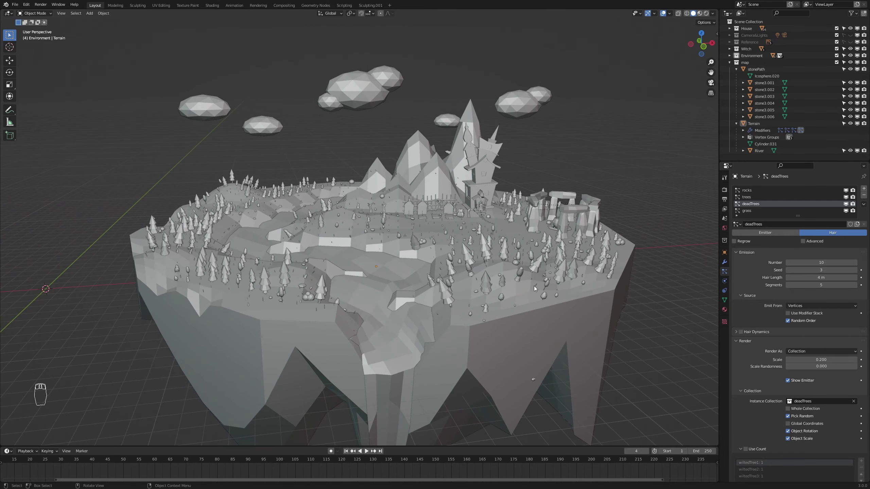
Switch the viewport to Material Preview shading
{"action": "key", "text": "z"}
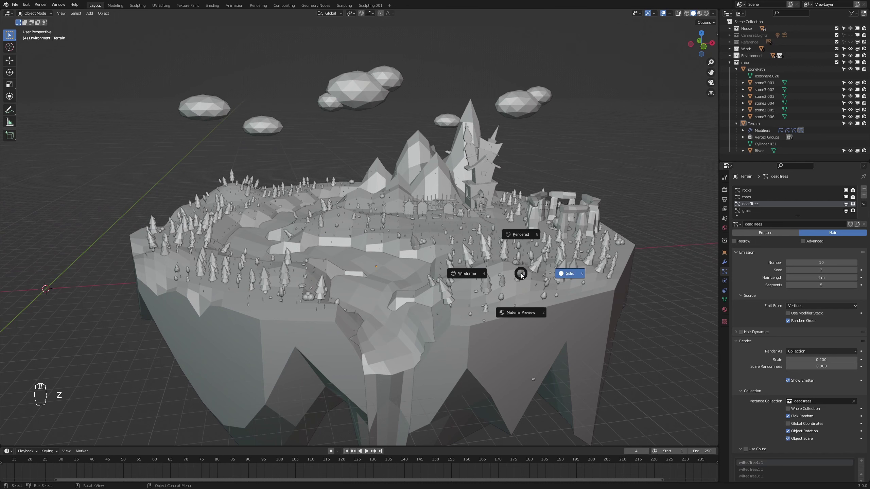
{"action": "left_click", "coordinate": [516, 314]}
{"action": "scroll", "coordinate": [474, 221], "scroll_direction": "down", "scroll_amount": 4}
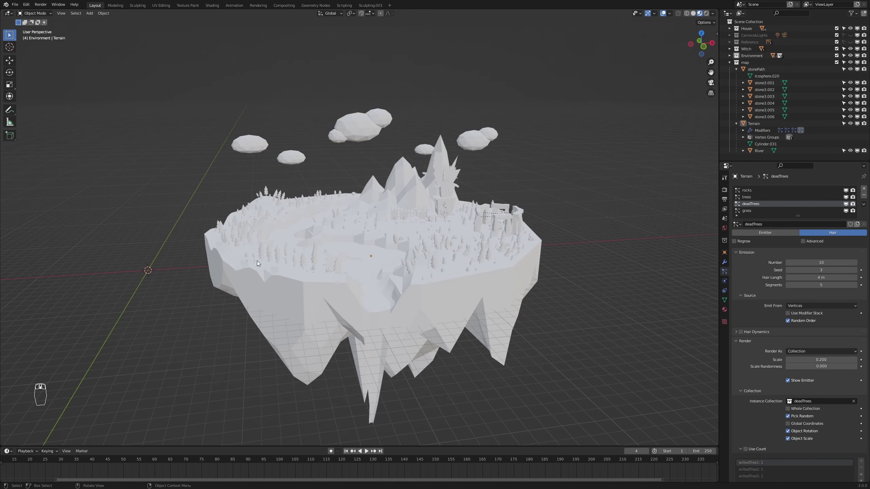
{"action": "middle_click_drag", "start_coordinate": [258, 262], "coordinate": [143, 253]}
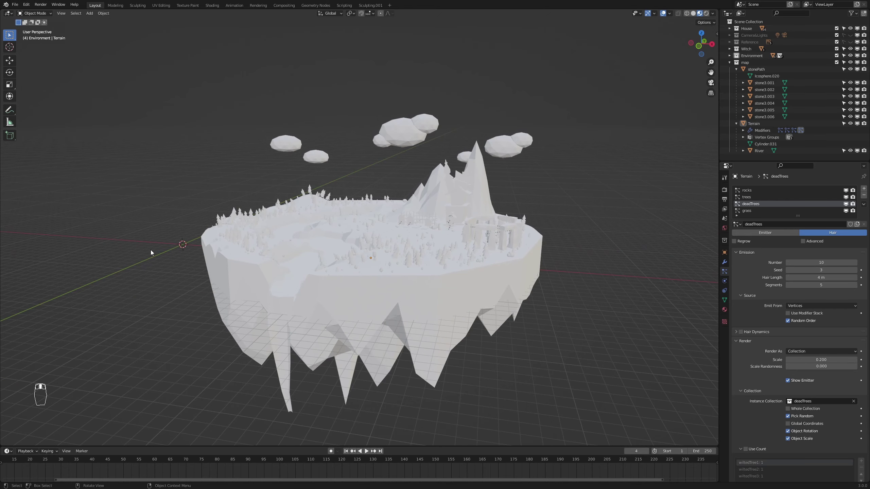
Unhide the trees, rocks and grass collections inside the Environment collection
{"action": "left_click", "coordinate": [729, 56]}
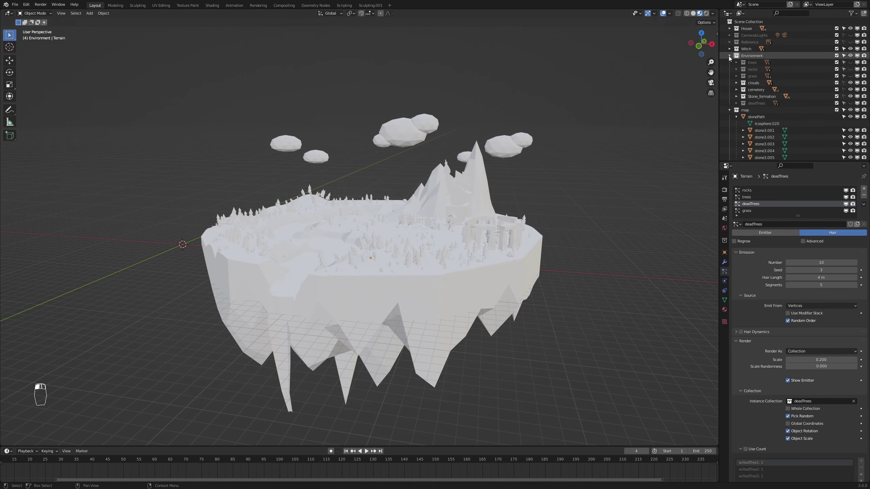
{"action": "left_click", "coordinate": [851, 62]}
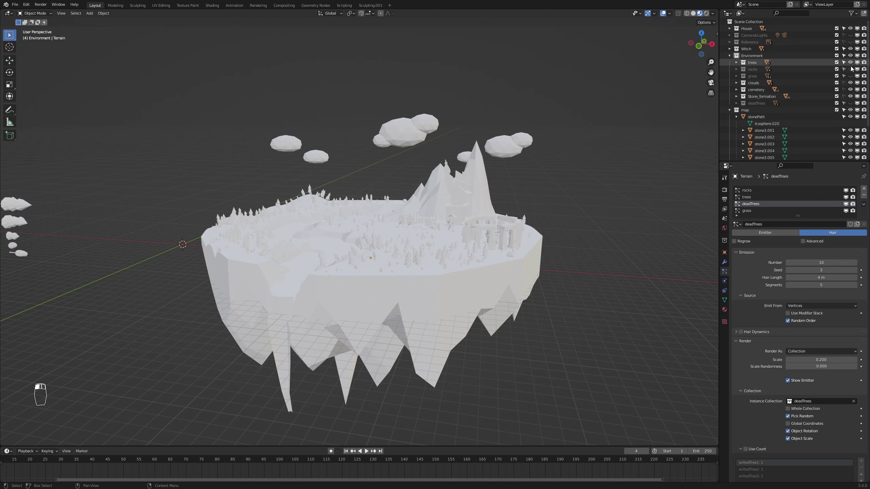
{"action": "left_click", "coordinate": [850, 69]}
{"action": "left_click", "coordinate": [850, 75]}
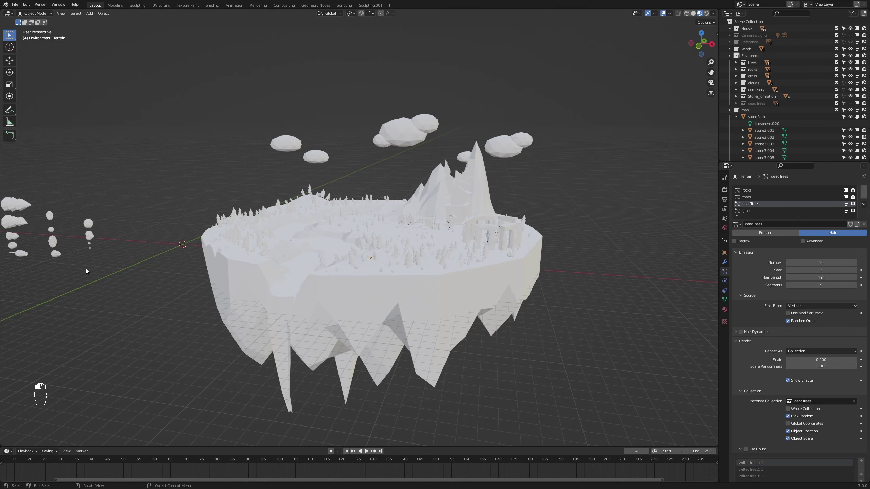
Select the largest pine tree among the source models in front view
{"action": "key", "text": "KP_1"}
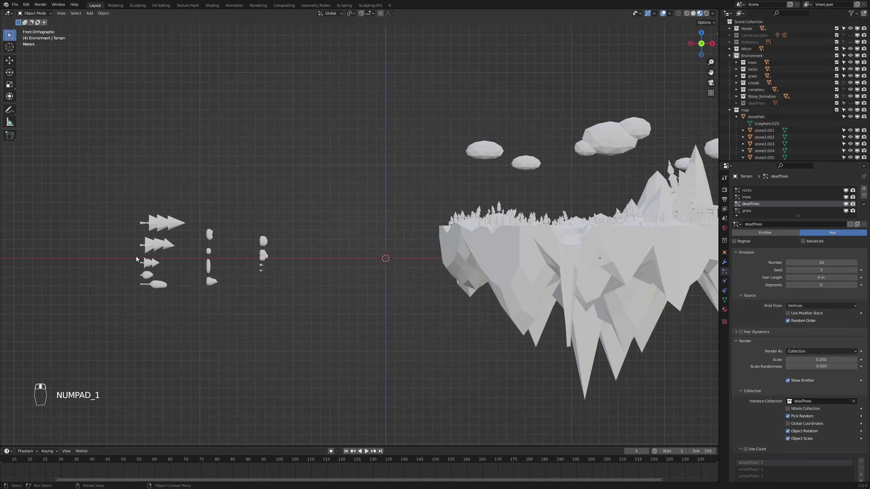
{"action": "middle_click_drag", "start_coordinate": [136, 258], "coordinate": [310, 314], "text": "shift"}
{"action": "scroll", "coordinate": [303, 315], "scroll_direction": "up", "scroll_amount": 6}
{"action": "middle_click_drag", "start_coordinate": [262, 274], "coordinate": [394, 175], "text": "shift"}
{"action": "left_click", "coordinate": [313, 157]}
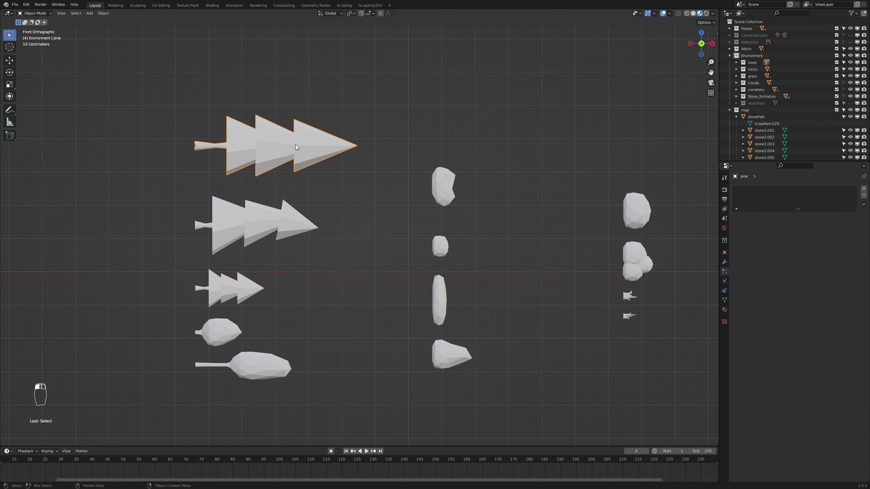
Switch to the Shading workspace and frame the tree, rock and grass models in front orthographic view
{"action": "left_click", "coordinate": [212, 5]}
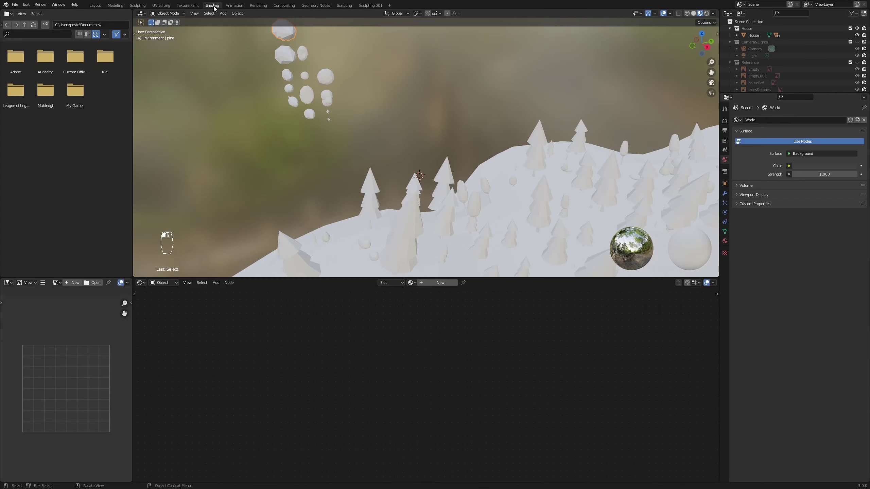
{"action": "key", "text": "KP_1"}
{"action": "scroll", "coordinate": [412, 153], "scroll_direction": "down", "scroll_amount": 3}
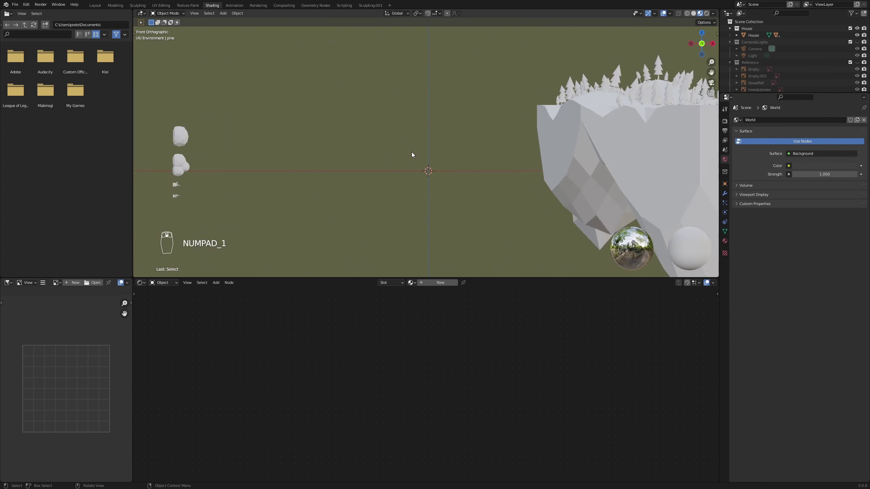
{"action": "left_click", "coordinate": [852, 14]}
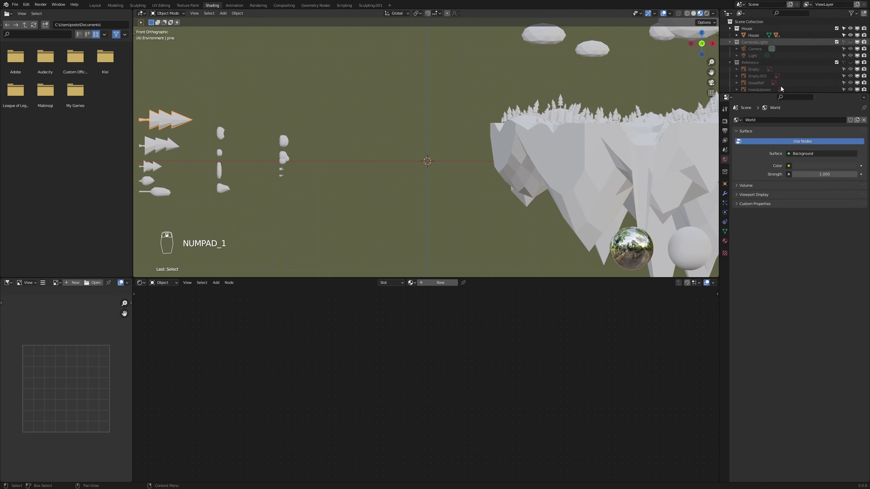
{"action": "scroll", "coordinate": [325, 151], "scroll_direction": "down", "scroll_amount": 2}
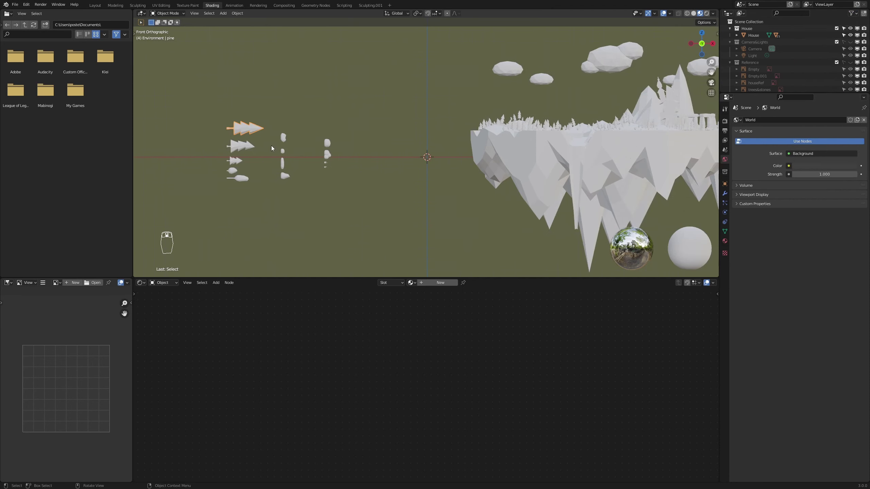
{"action": "middle_click_drag", "start_coordinate": [325, 150], "coordinate": [443, 185], "text": "shift"}
{"action": "scroll", "coordinate": [443, 185], "scroll_direction": "up", "scroll_amount": 5}
{"action": "middle_click_drag", "start_coordinate": [443, 218], "coordinate": [410, 96], "text": "shift"}
{"action": "scroll", "coordinate": [407, 97], "scroll_direction": "up", "scroll_amount": 2}
{"action": "middle_click_drag", "start_coordinate": [396, 130], "coordinate": [406, 114], "text": "shift"}
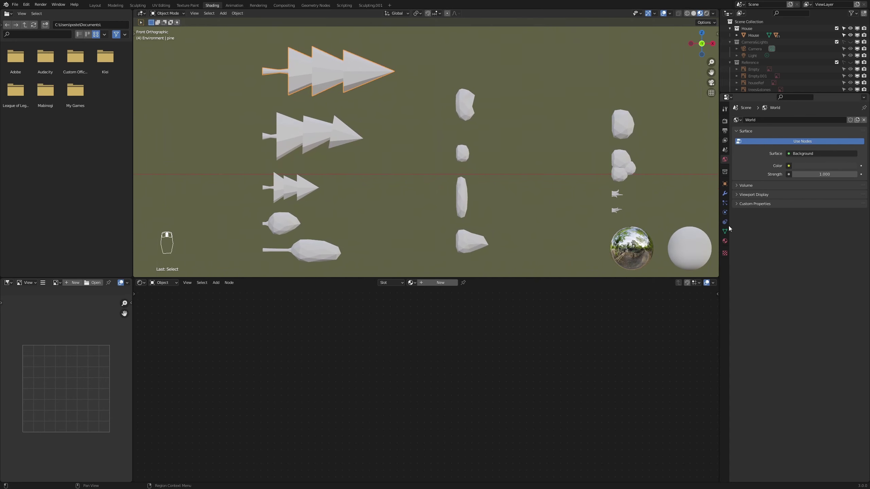
Set the Eevee sampling to 128 render samples and 32 viewport samples
{"action": "left_click", "coordinate": [725, 120]}
{"action": "left_click", "coordinate": [812, 141]}
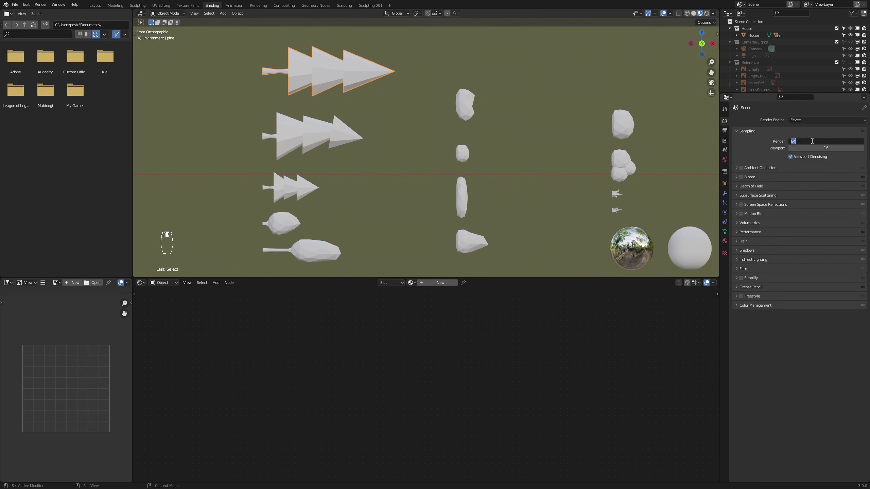
{"action": "type", "text": "128"}
{"action": "key", "text": "Return"}
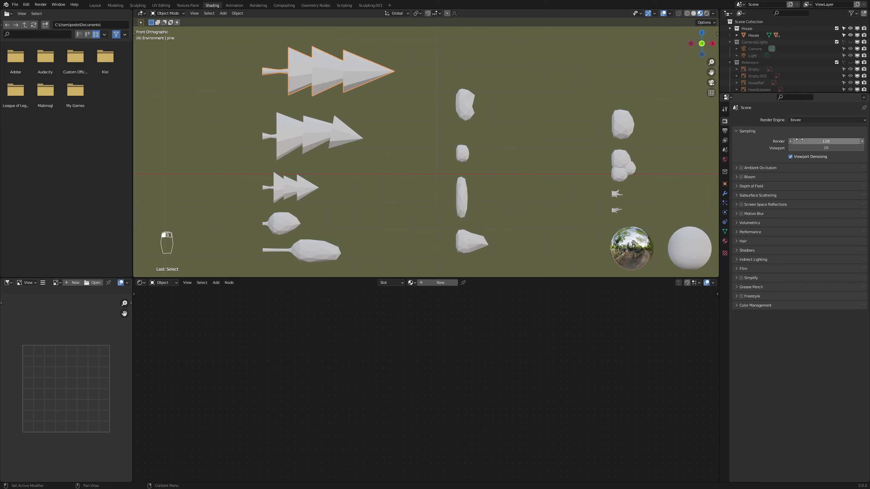
{"action": "left_click", "coordinate": [819, 148]}
{"action": "type", "text": "32"}
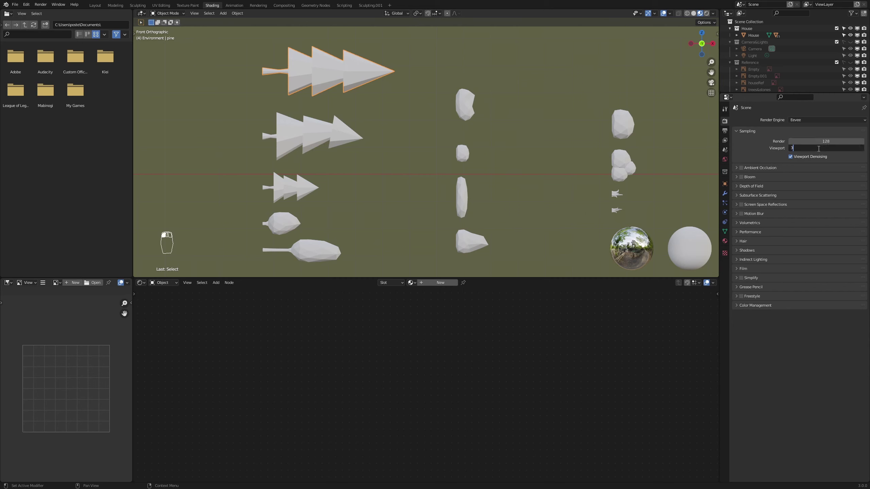
{"action": "key", "text": "Return"}
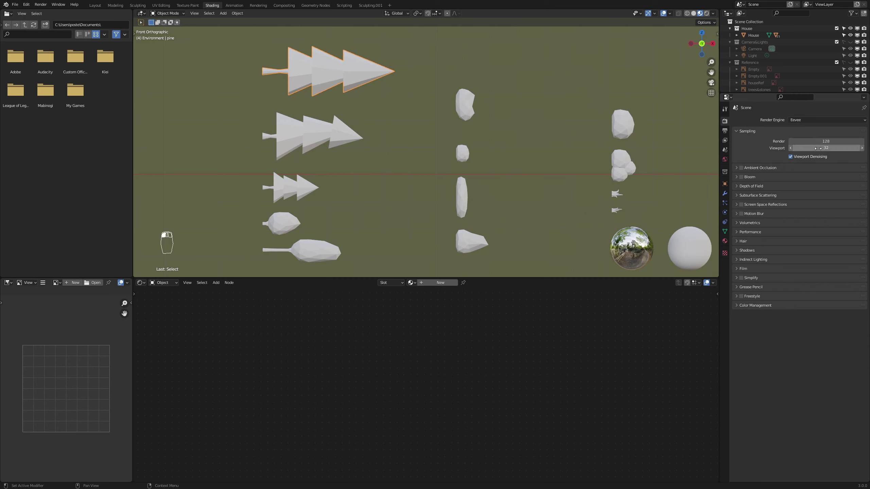
Enable Ambient Occlusion, Bloom and Screen Space Reflections in the render settings
{"action": "left_click", "coordinate": [751, 167]}
{"action": "left_click", "coordinate": [741, 168]}
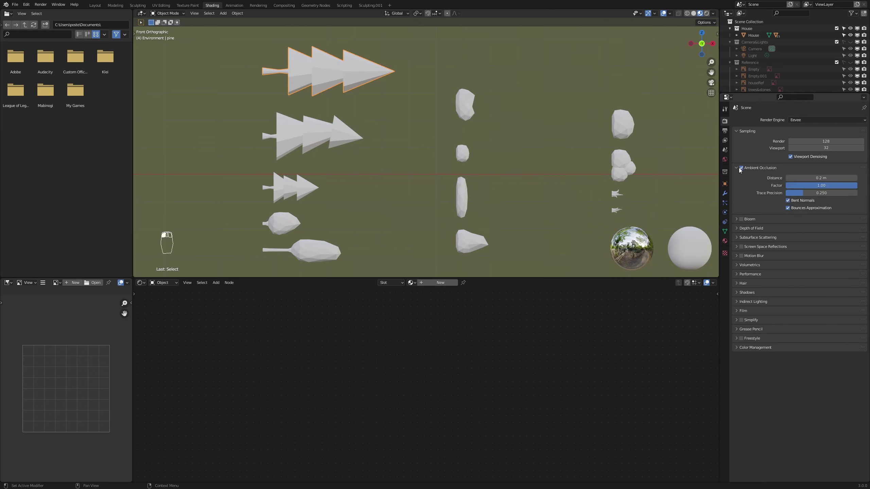
{"action": "left_click", "coordinate": [737, 168]}
{"action": "left_click", "coordinate": [741, 176]}
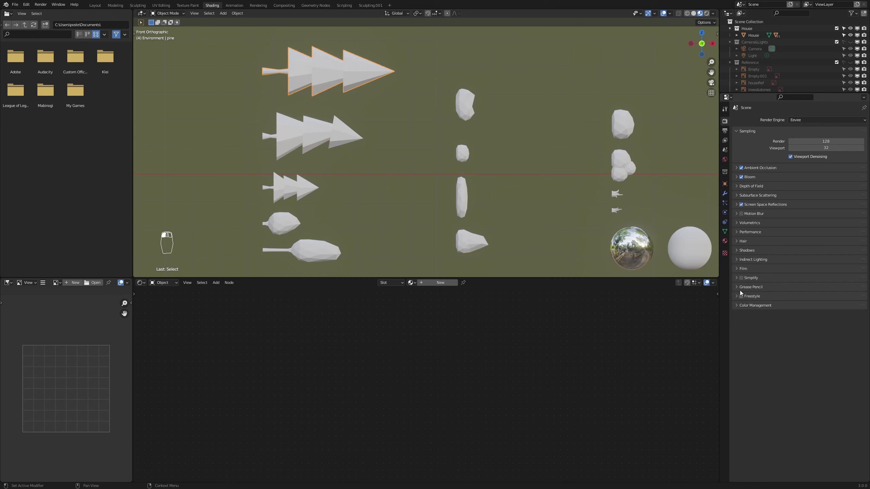
Set the shadow cube size to 1024 px and enable High Bit Depth shadows
{"action": "left_click", "coordinate": [742, 250]}
{"action": "left_click", "coordinate": [835, 261]}
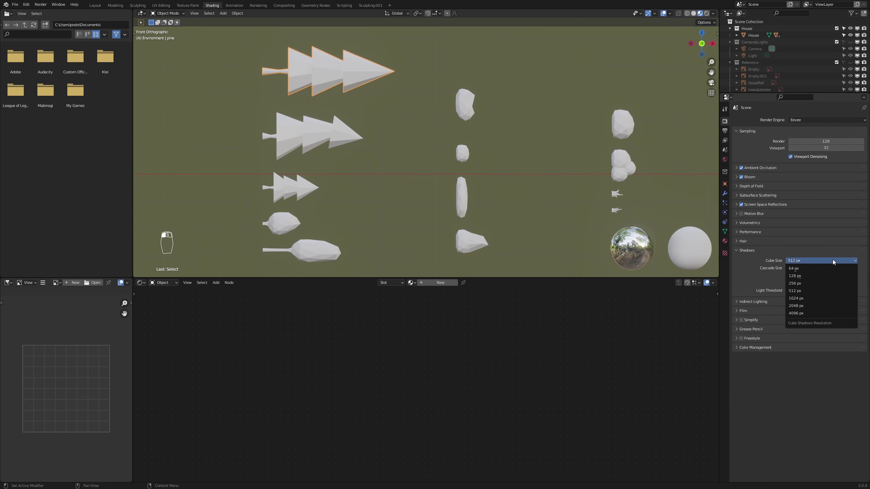
{"action": "left_click", "coordinate": [809, 298]}
{"action": "left_click", "coordinate": [797, 280]}
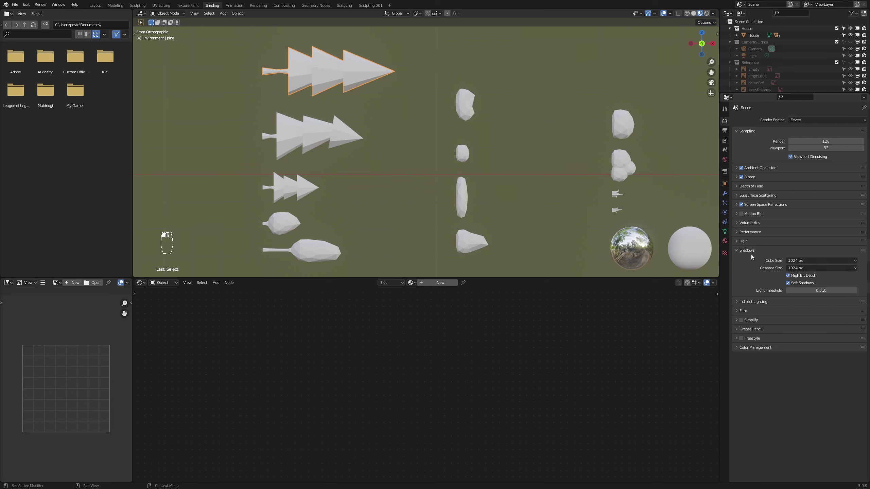
{"action": "left_click", "coordinate": [737, 251]}
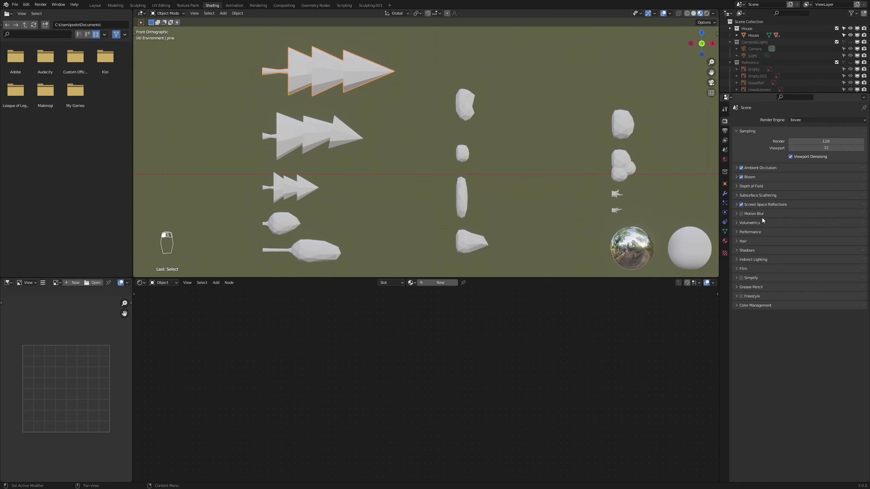
Create a new material on the selected pine and name it treeTop
{"action": "left_click", "coordinate": [725, 241]}
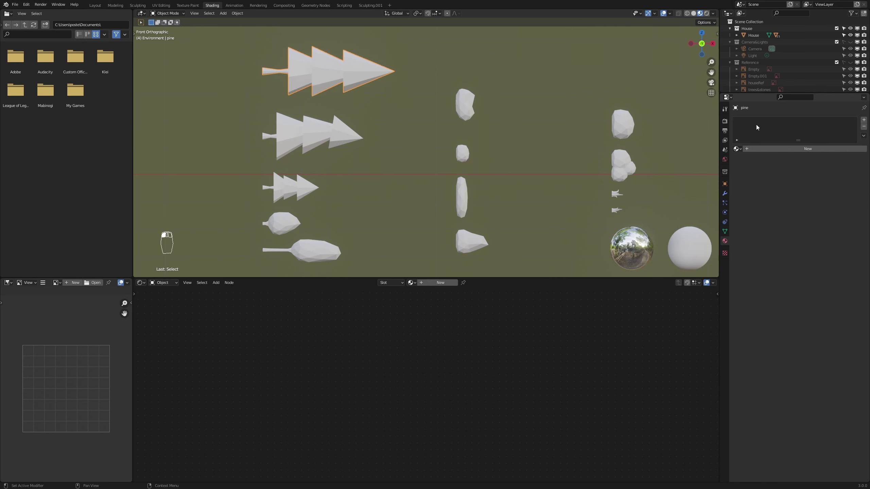
{"action": "left_click", "coordinate": [763, 150]}
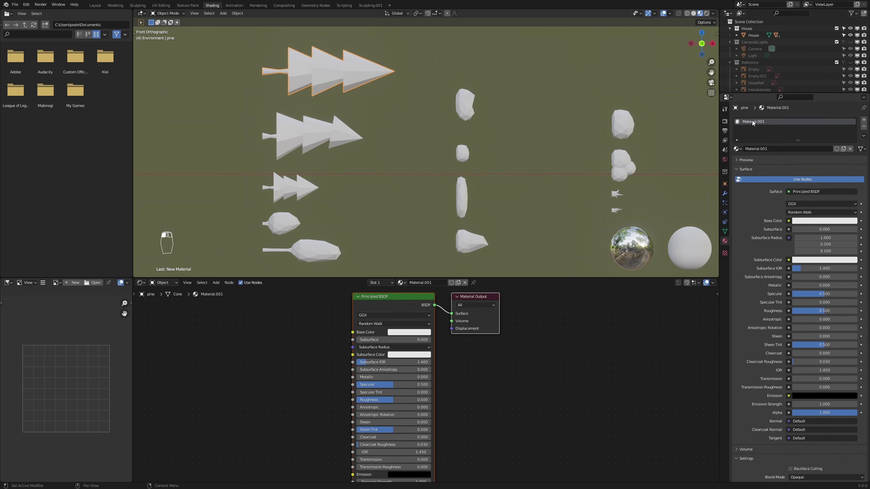
{"action": "type", "text": "treeTop"}
{"action": "key", "text": "Return"}
Move the Material Output node away from the Principled BSDF and insert a ColorRamp node on the link between them
{"action": "middle_click_drag", "start_coordinate": [532, 337], "coordinate": [517, 365]}
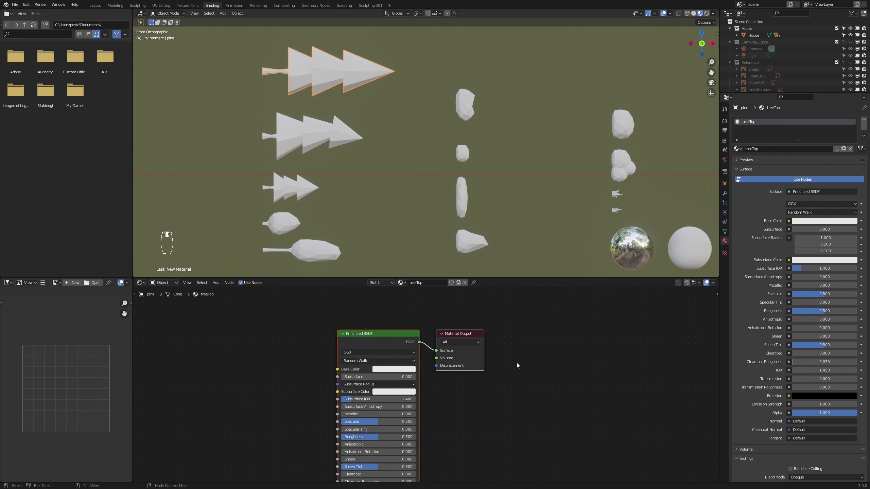
{"action": "left_click_drag", "start_coordinate": [457, 333], "coordinate": [606, 331]}
{"action": "middle_click_drag", "start_coordinate": [516, 329], "coordinate": [488, 338]}
{"action": "key", "text": "shift+a"}
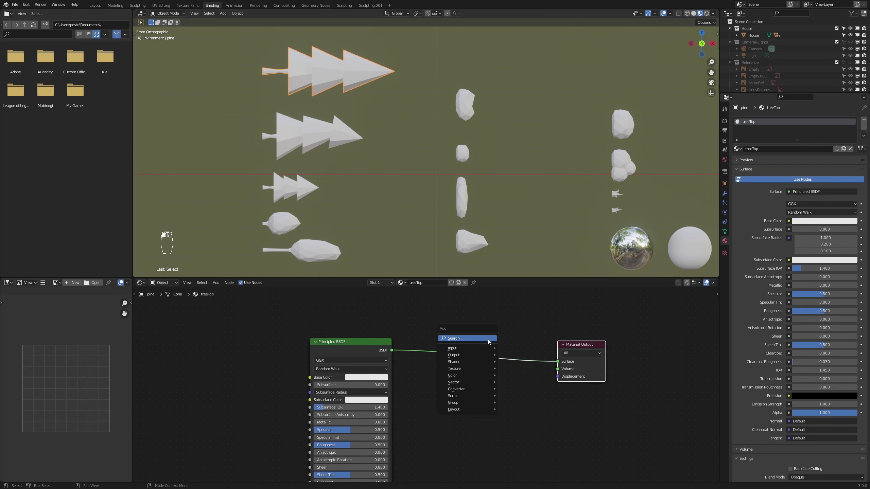
{"action": "mouse_move", "coordinate": [483, 390]}
{"action": "left_click", "coordinate": [534, 301]}
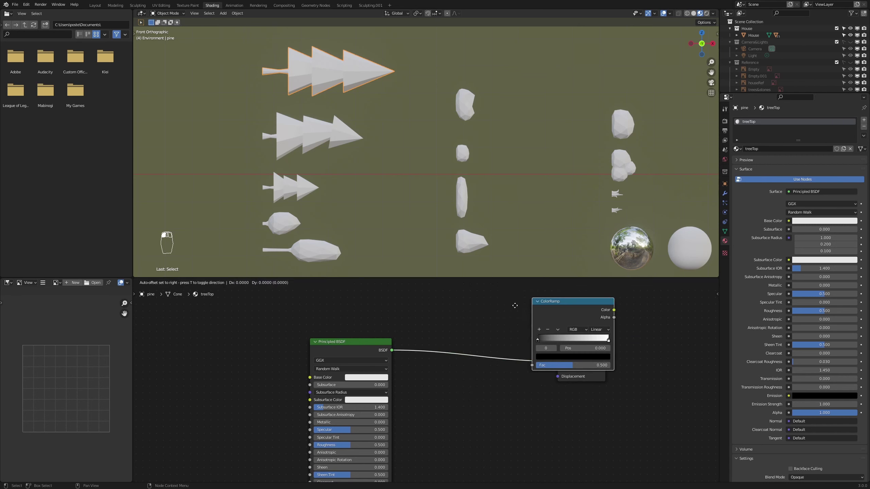
{"action": "left_click", "coordinate": [445, 326]}
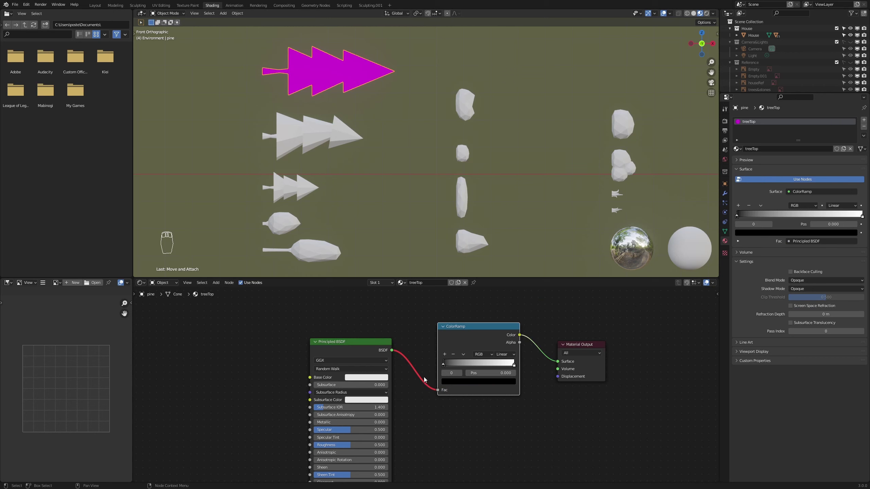
Insert a Shader to RGB node between the Principled BSDF and the ColorRamp
{"action": "key", "text": "shift+a"}
{"action": "mouse_move", "coordinate": [424, 379]}
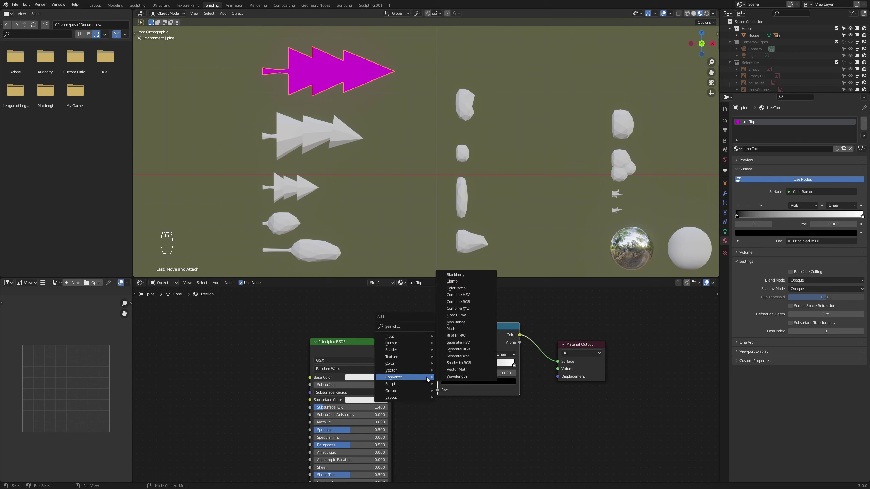
{"action": "left_click", "coordinate": [458, 362]}
{"action": "left_click", "coordinate": [407, 361]}
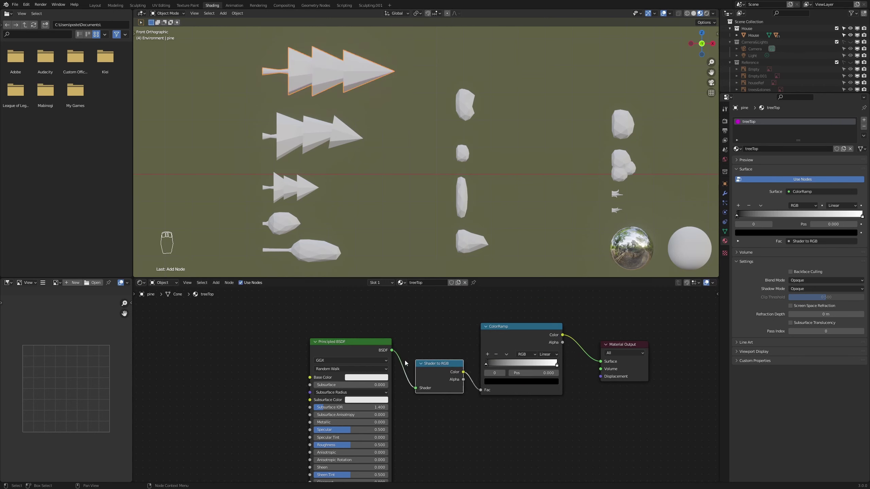
Move the ColorRamp's black stop to position 0.250 and set the ramp's interpolation to Constant
{"action": "scroll", "coordinate": [523, 349], "scroll_direction": "up", "scroll_amount": 2}
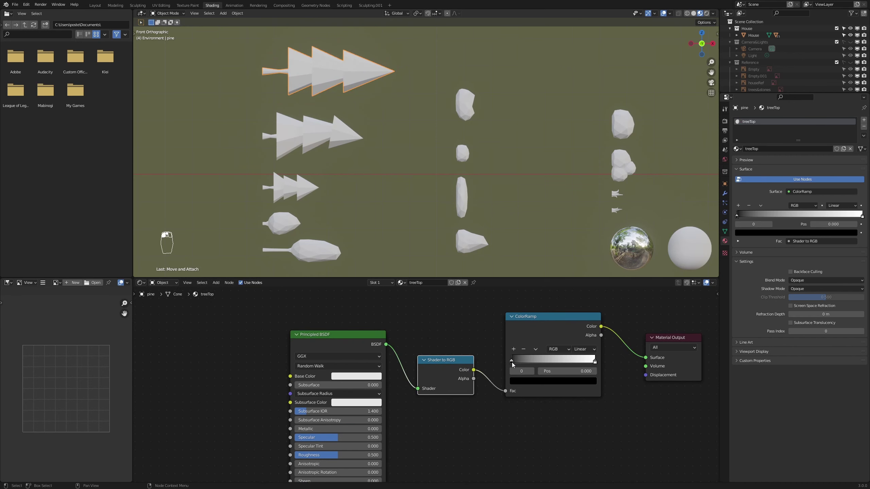
{"action": "left_click_drag", "start_coordinate": [511, 361], "coordinate": [532, 361]}
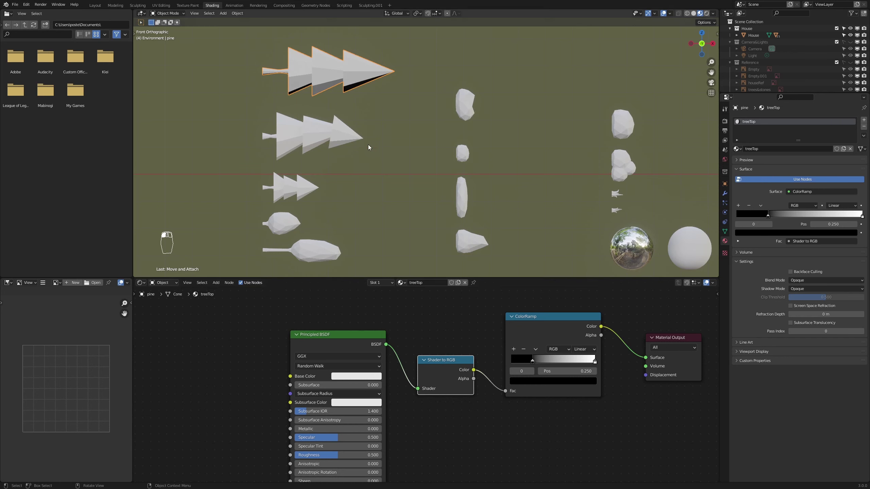
{"action": "left_click", "coordinate": [594, 363]}
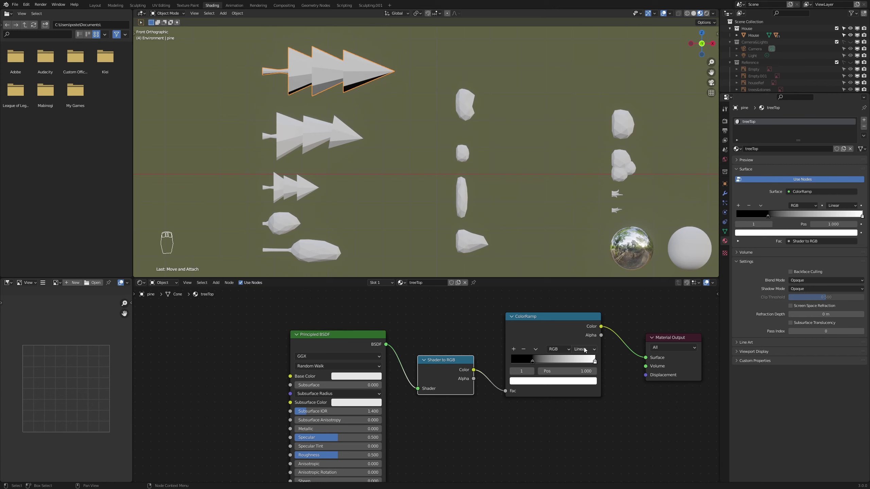
{"action": "left_click", "coordinate": [585, 349]}
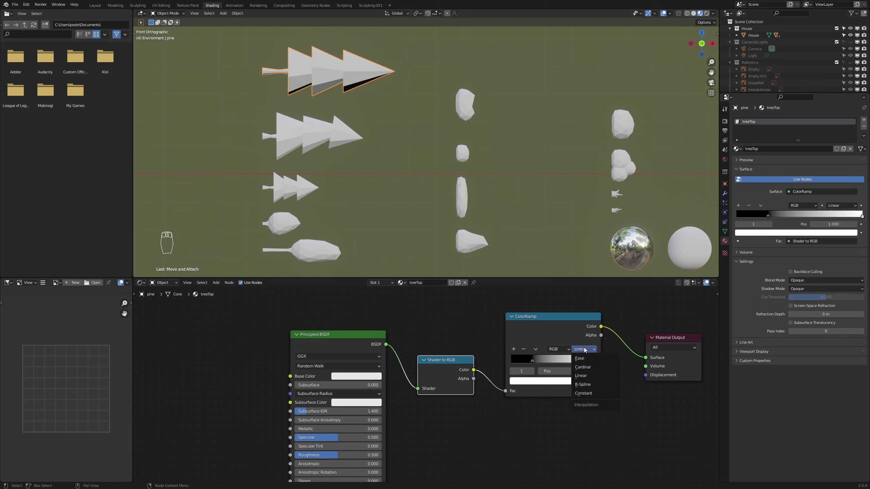
{"action": "left_click", "coordinate": [589, 394]}
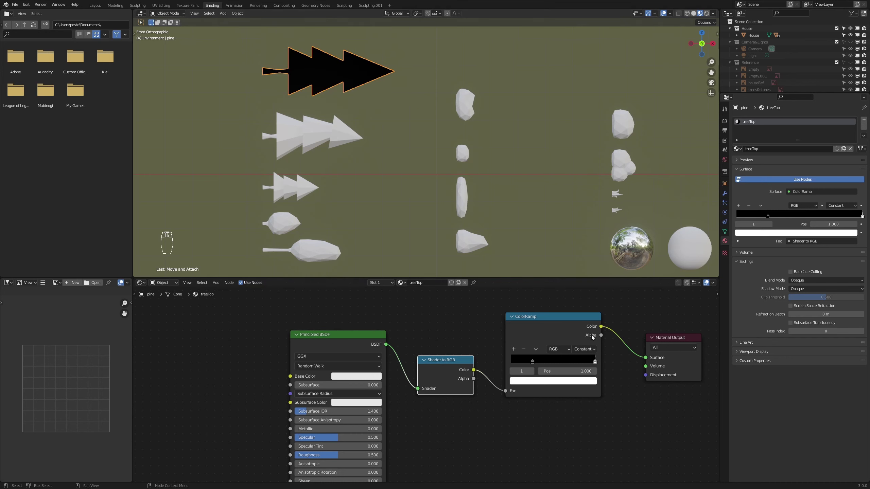
Move the ColorRamp's black stop to position 0 and its white stop to position 0.609
{"action": "left_click_drag", "start_coordinate": [533, 363], "coordinate": [514, 369]}
{"action": "left_click_drag", "start_coordinate": [598, 370], "coordinate": [565, 369]}
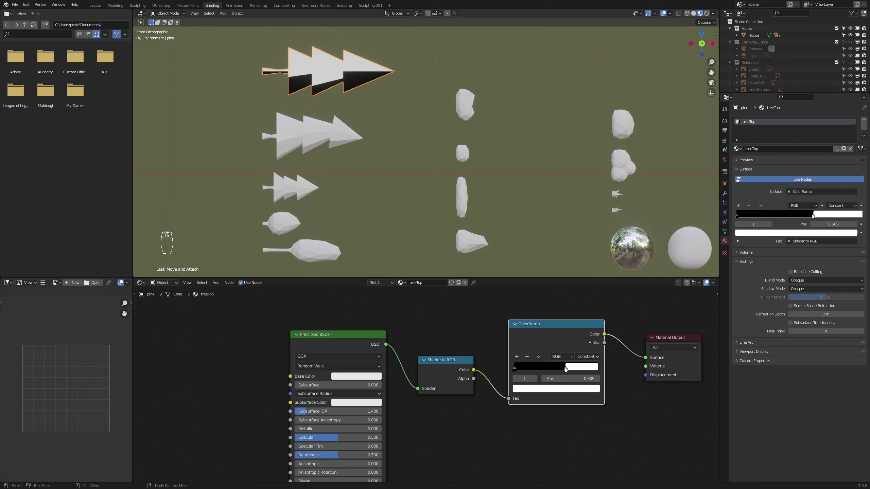
{"action": "scroll", "coordinate": [491, 347], "scroll_direction": "down", "scroll_amount": 1}
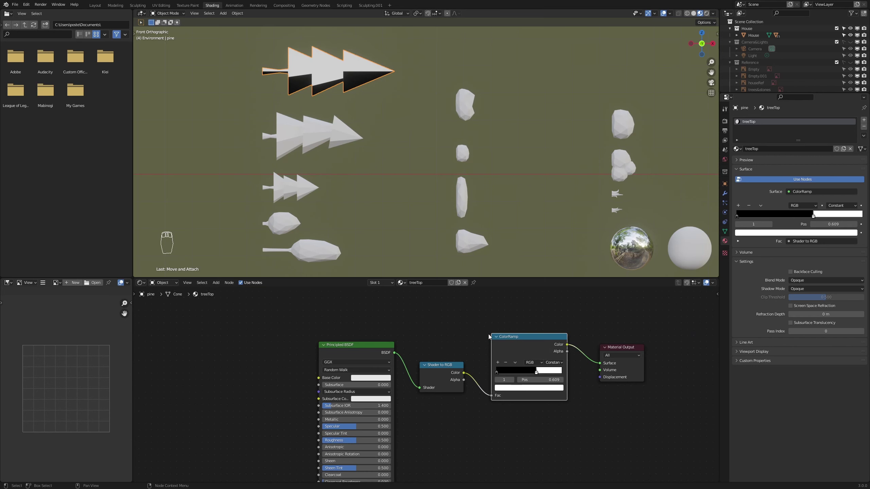
{"action": "middle_click_drag", "start_coordinate": [582, 331], "coordinate": [558, 364]}
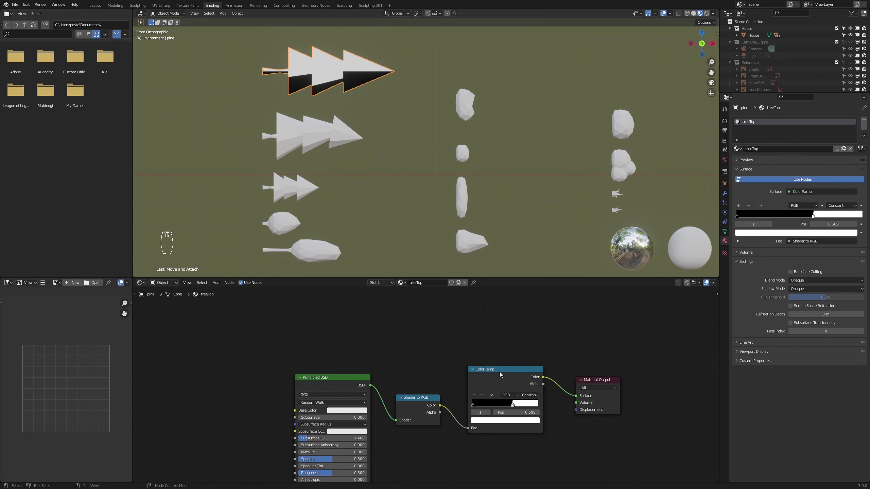
Duplicate the ColorRamp node and place the copy above the existing shader chain
{"action": "key", "text": "shift+d"}
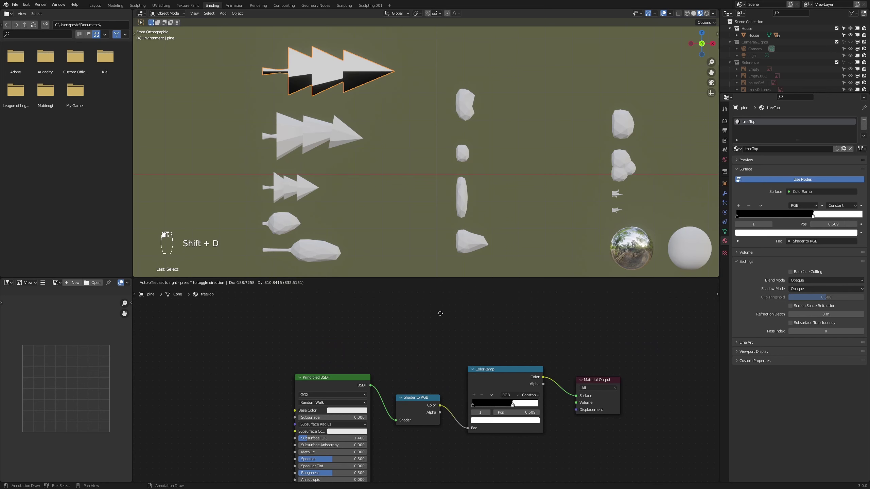
{"action": "right_click", "coordinate": [442, 390]}
{"action": "scroll", "coordinate": [492, 379], "scroll_direction": "down", "scroll_amount": 5}
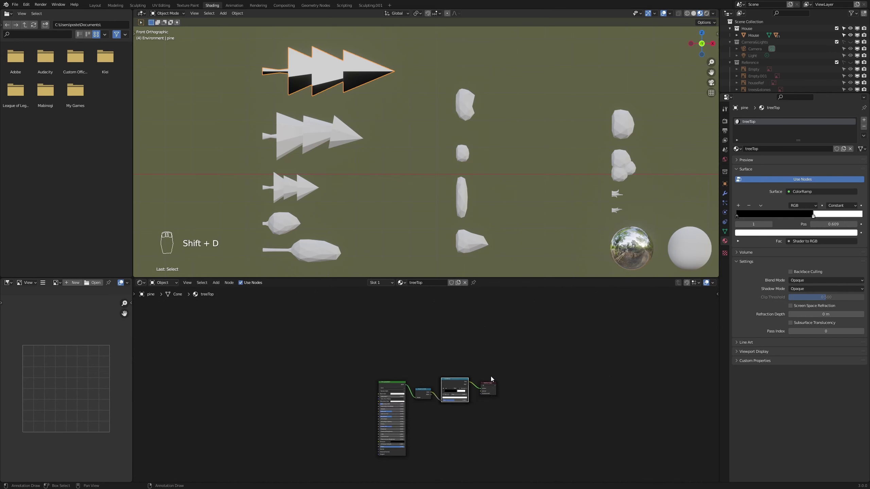
{"action": "scroll", "coordinate": [491, 379], "scroll_direction": "up", "scroll_amount": 2}
{"action": "left_click_drag", "start_coordinate": [474, 407], "coordinate": [438, 338]}
{"action": "scroll", "coordinate": [463, 363], "scroll_direction": "up", "scroll_amount": 1}
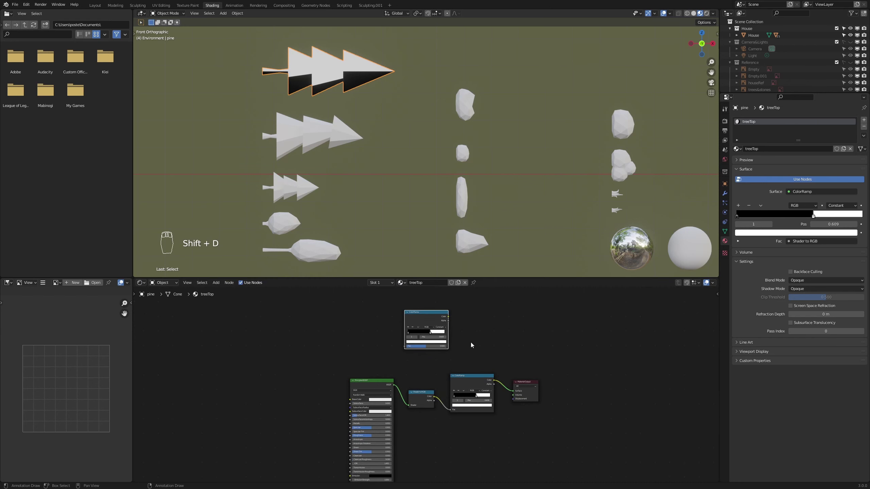
{"action": "scroll", "coordinate": [490, 346], "scroll_direction": "up", "scroll_amount": 1}
{"action": "middle_click_drag", "start_coordinate": [495, 346], "coordinate": [469, 407]}
Add a texture setup to the duplicated ColorRamp, delete its Image Texture node, and move the Texture Coordinate and Mapping nodes closer
{"action": "key", "text": "ctrl+t"}
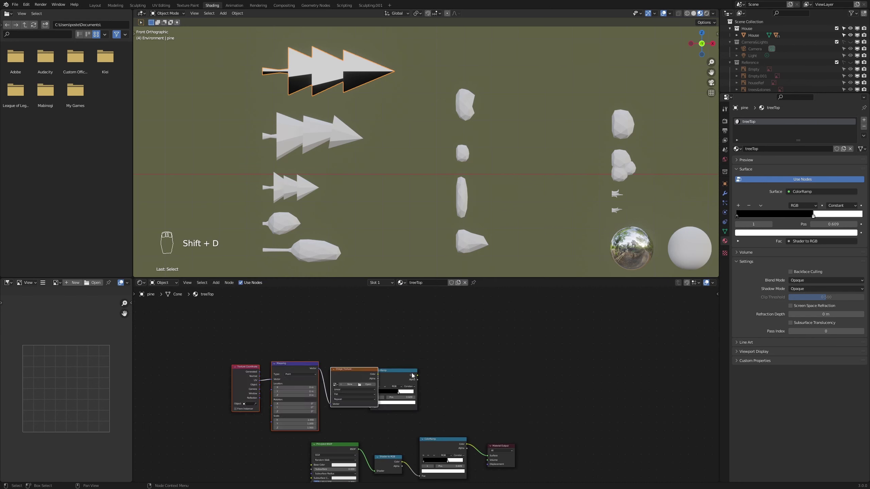
{"action": "middle_click_drag", "start_coordinate": [353, 340], "coordinate": [394, 336]}
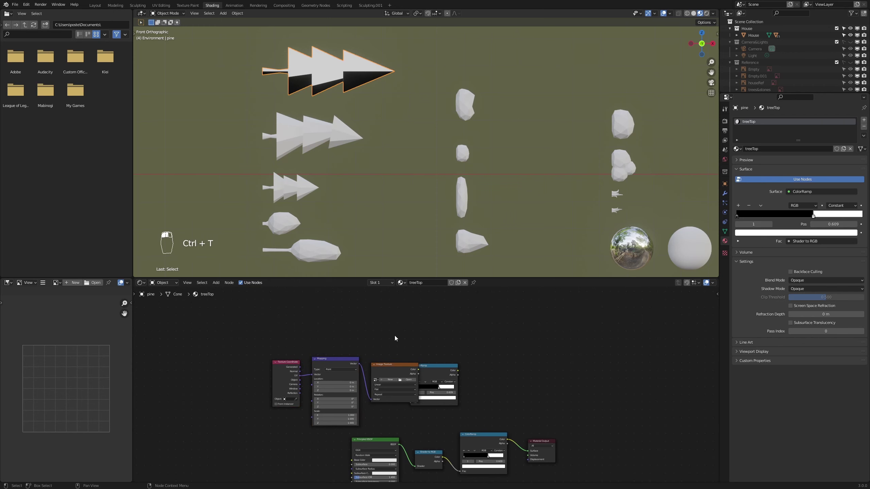
{"action": "scroll", "coordinate": [378, 352], "scroll_direction": "up", "scroll_amount": 1}
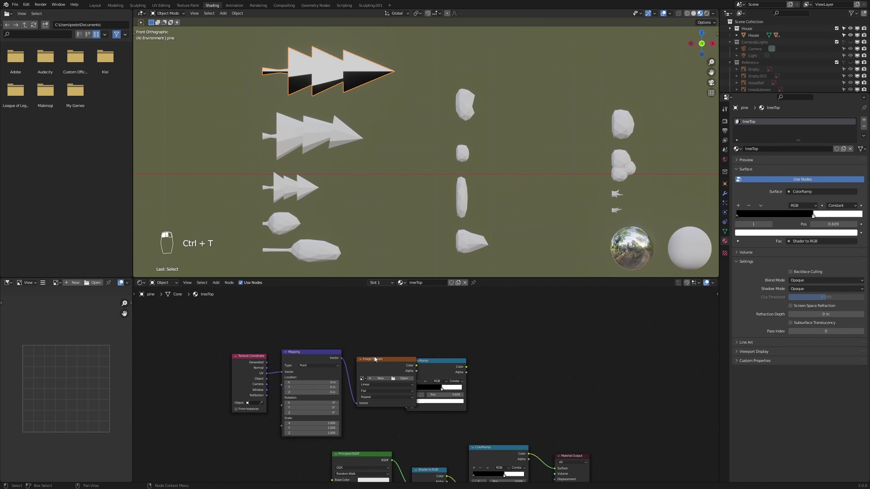
{"action": "key", "text": "x"}
{"action": "left_click_drag", "start_coordinate": [215, 331], "coordinate": [359, 410]}
{"action": "key", "text": "g"}
{"action": "left_click", "coordinate": [402, 410]}
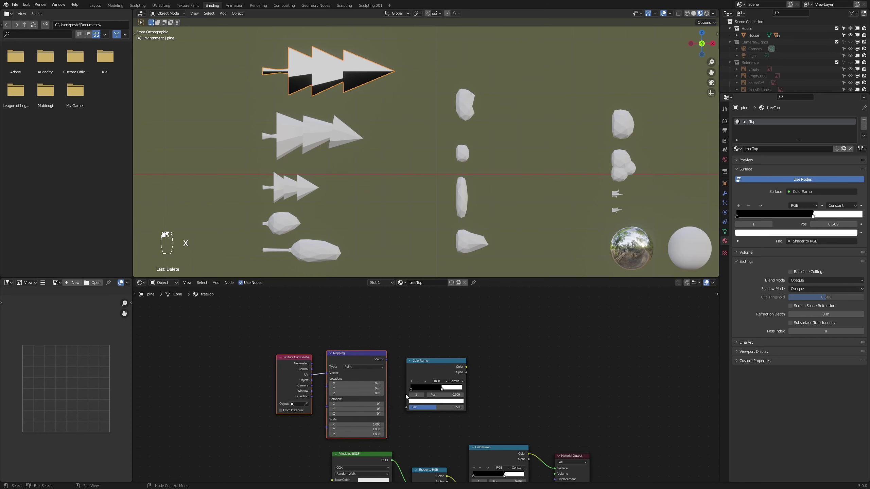
Link the Mapping Vector output to the upper ColorRamp's Fac, and the Texture Coordinate's Generated output to the Mapping Vector input
{"action": "left_click_drag", "start_coordinate": [387, 360], "coordinate": [407, 408]}
{"action": "left_click_drag", "start_coordinate": [313, 369], "coordinate": [334, 376]}
{"action": "middle_click_drag", "start_coordinate": [526, 408], "coordinate": [463, 399]}
{"action": "scroll", "coordinate": [504, 378], "scroll_direction": "up", "scroll_amount": 2}
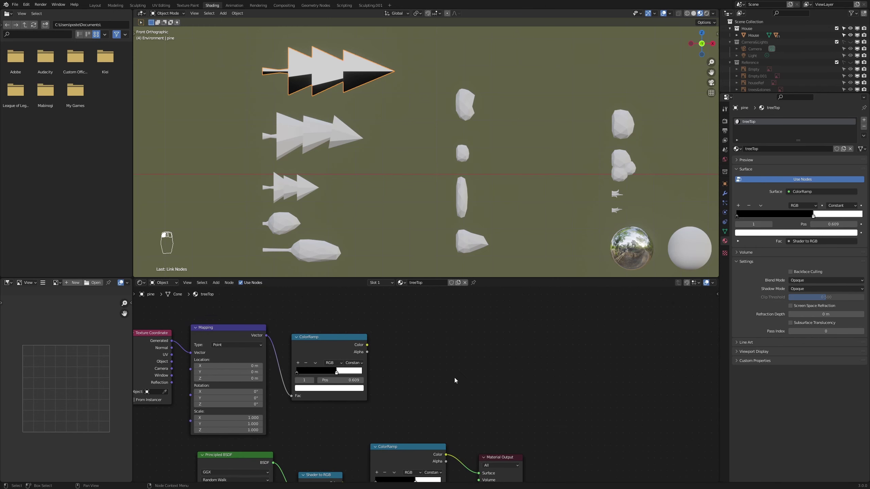
Add a MixRGB node beyond the upper ColorRamp's output side, leaving a gap between the two nodes
{"action": "key", "text": "shift+a"}
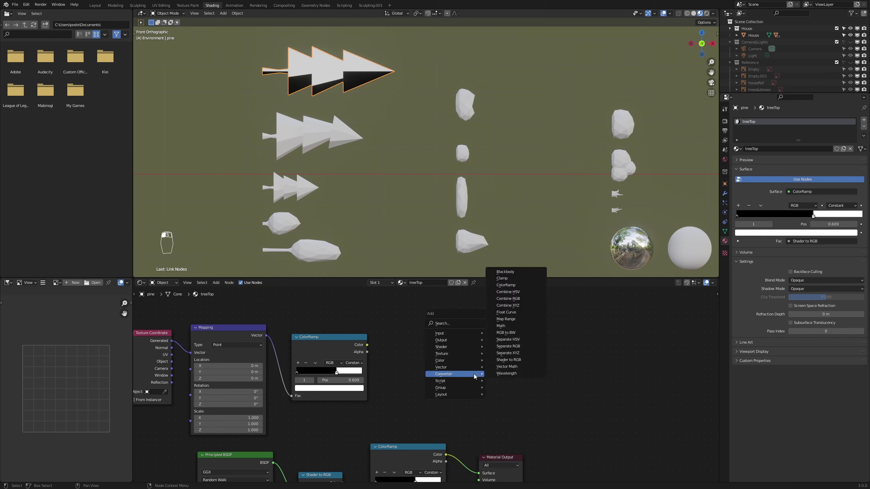
{"action": "mouse_move", "coordinate": [463, 363]}
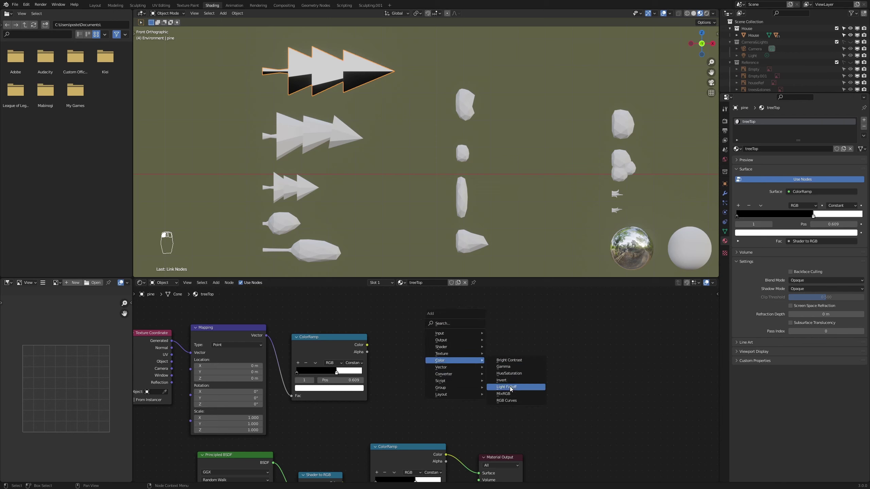
{"action": "left_click", "coordinate": [503, 394]}
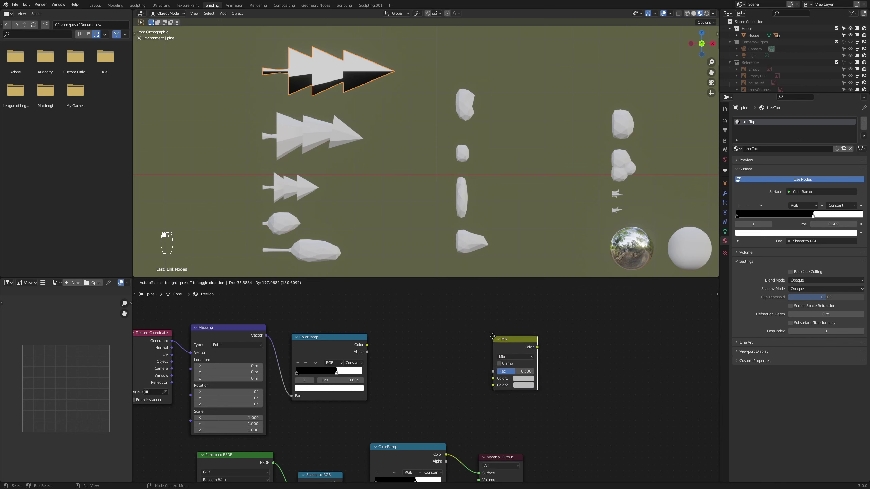
{"action": "left_click", "coordinate": [487, 342]}
{"action": "middle_click_drag", "start_coordinate": [385, 362], "coordinate": [357, 348]}
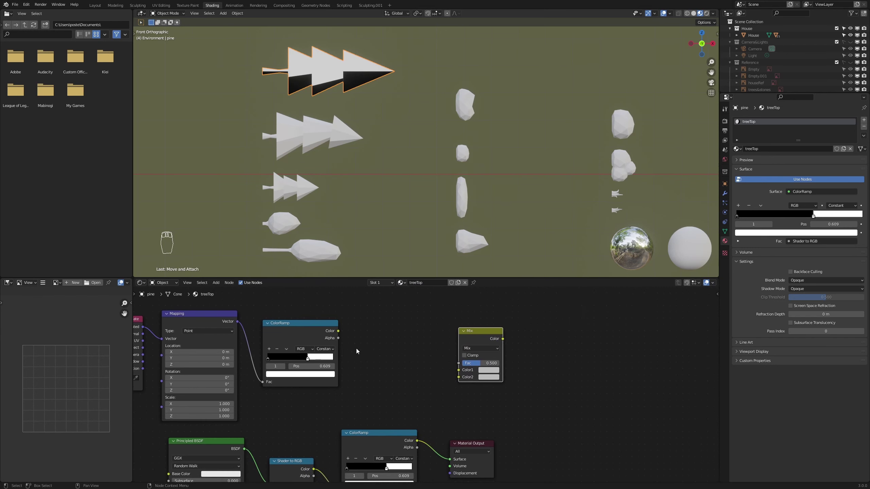
Add a Hue Saturation Value node between the upper ColorRamp and the Mix node
{"action": "left_click", "coordinate": [314, 325]}
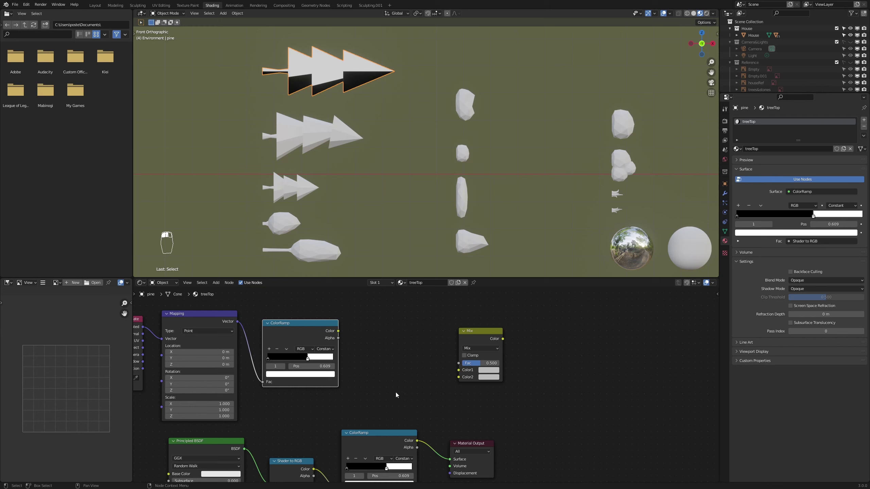
{"action": "key", "text": "shift+a"}
{"action": "mouse_move", "coordinate": [395, 393]}
{"action": "left_click", "coordinate": [431, 405]}
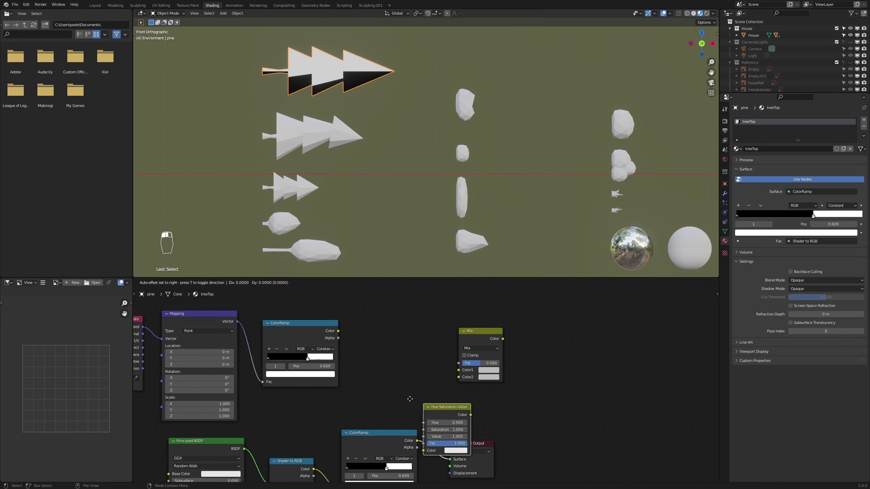
{"action": "left_click", "coordinate": [367, 362]}
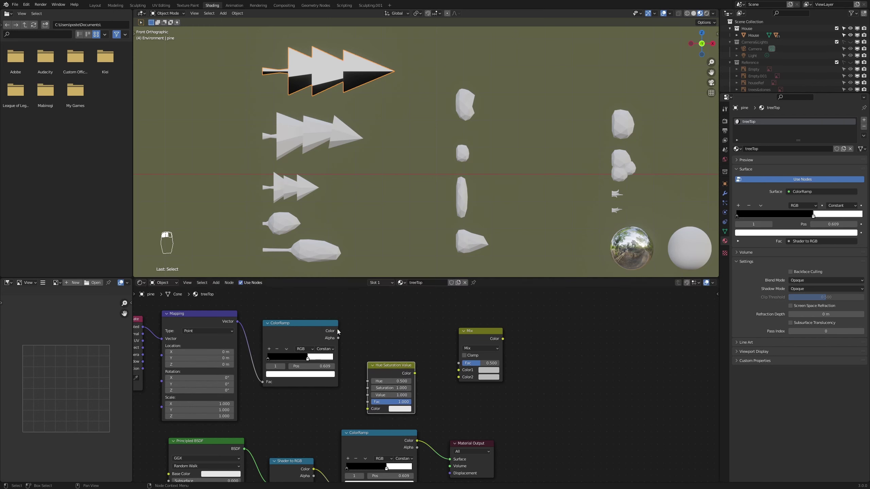
Link the upper ColorRamp's Color to the Mix node's Color1 directly and to its Color2 through the Hue Saturation Value node
{"action": "left_click_drag", "start_coordinate": [338, 331], "coordinate": [367, 408]}
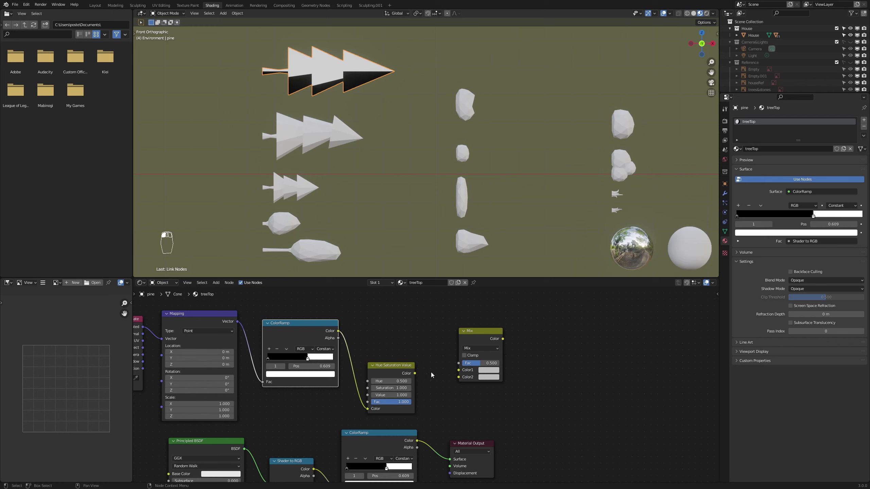
{"action": "left_click_drag", "start_coordinate": [415, 373], "coordinate": [460, 377]}
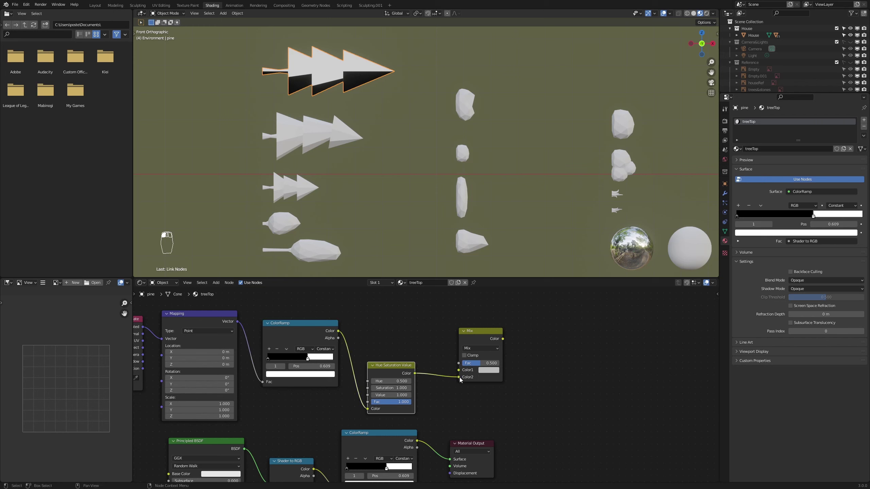
{"action": "left_click_drag", "start_coordinate": [338, 331], "coordinate": [459, 370]}
{"action": "left_click_drag", "start_coordinate": [474, 336], "coordinate": [447, 323]}
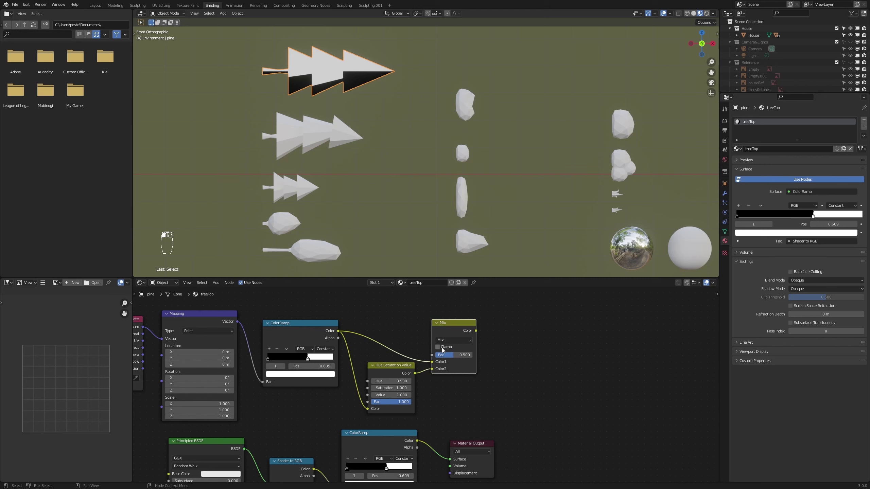
Duplicate the Mix node, place the copy beyond the first one, and move the Material Output farther along to make room
{"action": "middle_click_drag", "start_coordinate": [556, 422], "coordinate": [510, 399]}
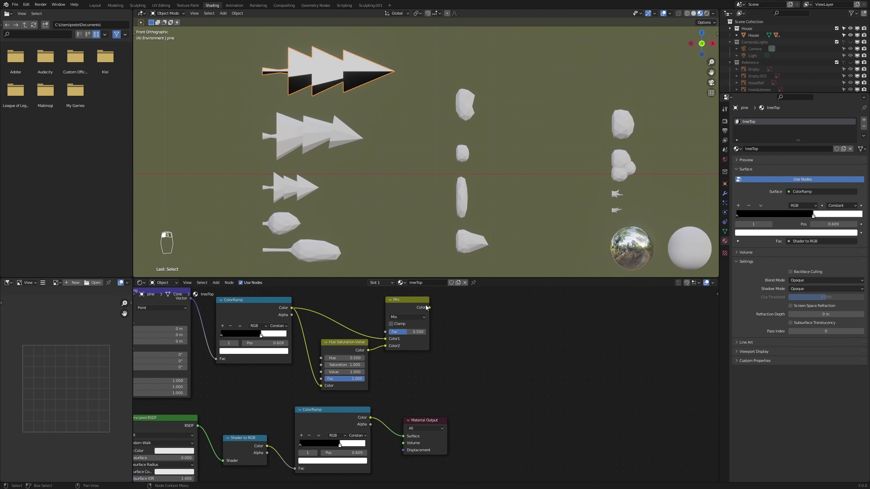
{"action": "key", "text": "shift+d"}
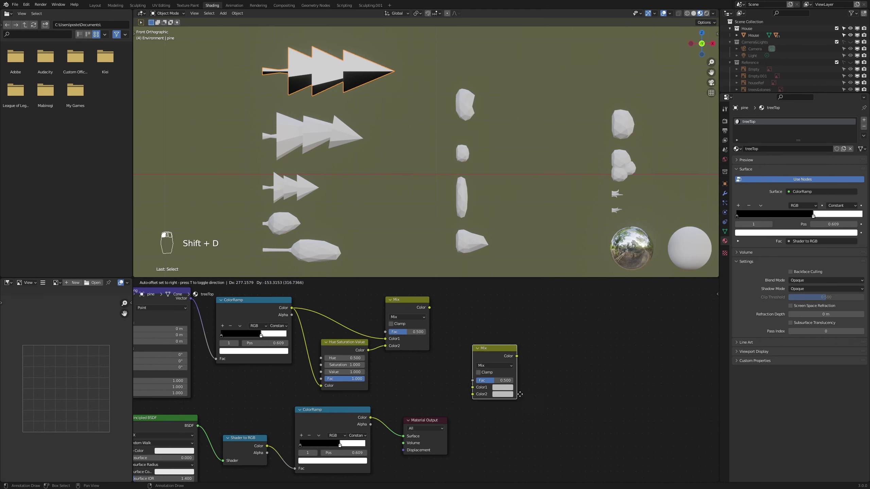
{"action": "left_click", "coordinate": [524, 400]}
{"action": "left_click_drag", "start_coordinate": [438, 424], "coordinate": [578, 424]}
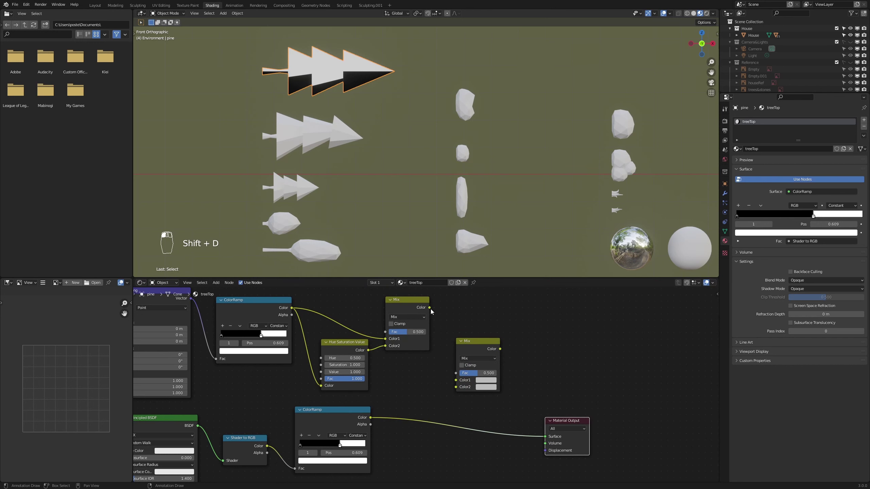
Wire the second Mix node: first Mix into Color1, upper ColorRamp into Color2, lower ColorRamp into Fac, and its output into the Material Output Surface
{"action": "left_click_drag", "start_coordinate": [430, 308], "coordinate": [457, 381]}
{"action": "middle_click_drag", "start_coordinate": [384, 425], "coordinate": [399, 395]}
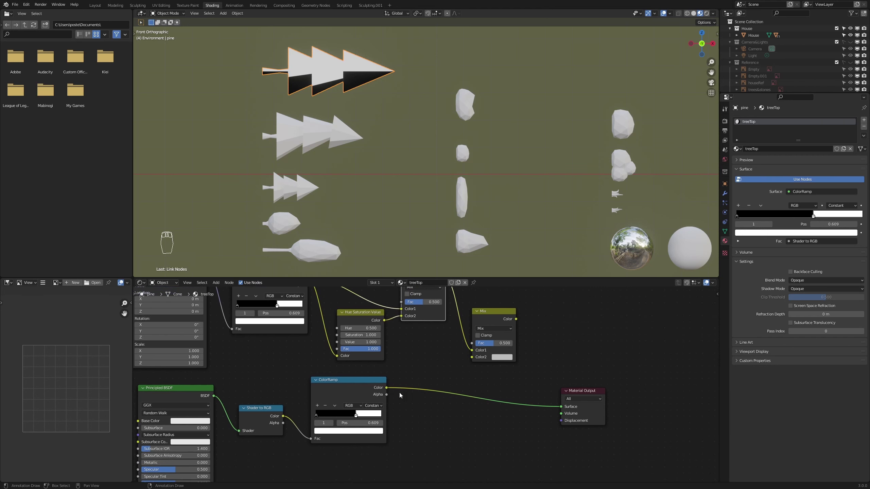
{"action": "left_click_drag", "start_coordinate": [386, 388], "coordinate": [473, 345]}
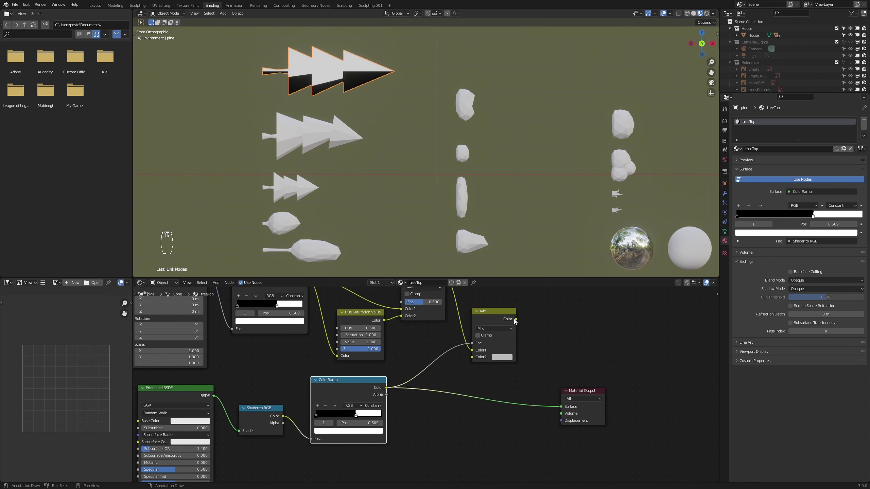
{"action": "left_click_drag", "start_coordinate": [516, 319], "coordinate": [559, 407]}
{"action": "middle_click_drag", "start_coordinate": [414, 341], "coordinate": [454, 406]}
{"action": "left_click", "coordinate": [340, 340]}
{"action": "left_click_drag", "start_coordinate": [338, 338], "coordinate": [515, 423]}
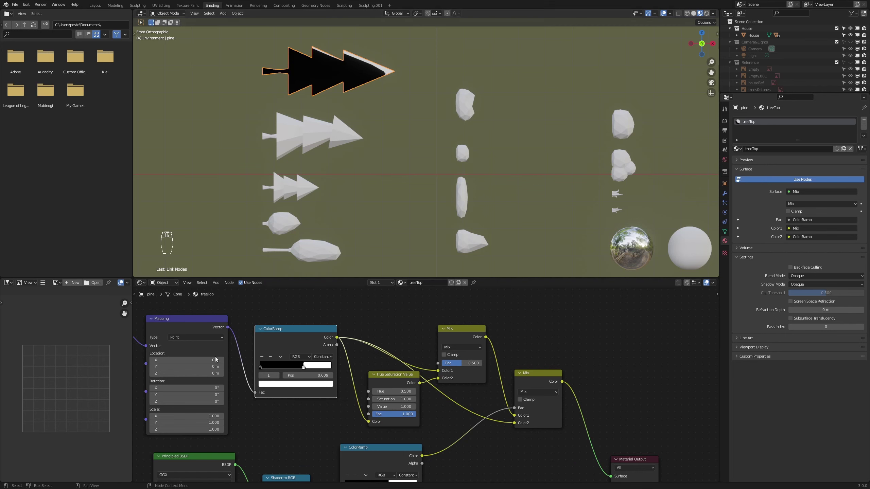
Set the upper ColorRamp's black stop to a dark green with hue 0.267, saturation 1.000 and value 0.055
{"action": "left_click", "coordinate": [260, 369]}
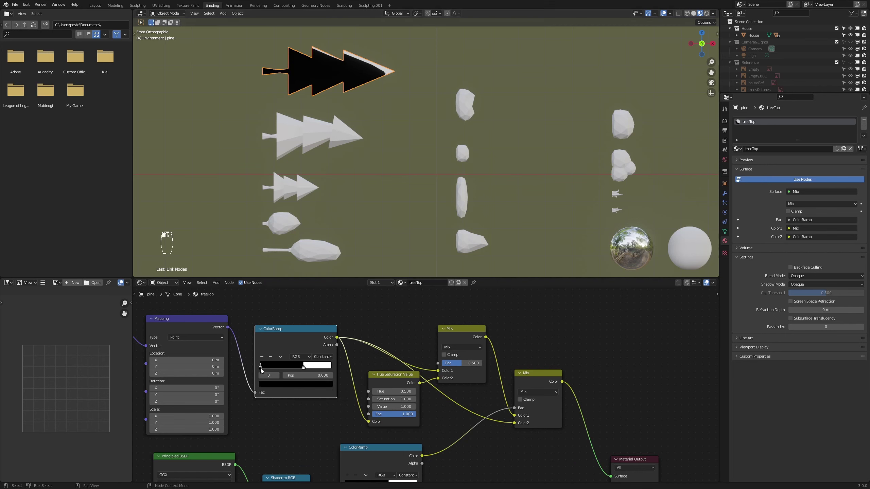
{"action": "left_click", "coordinate": [275, 385]}
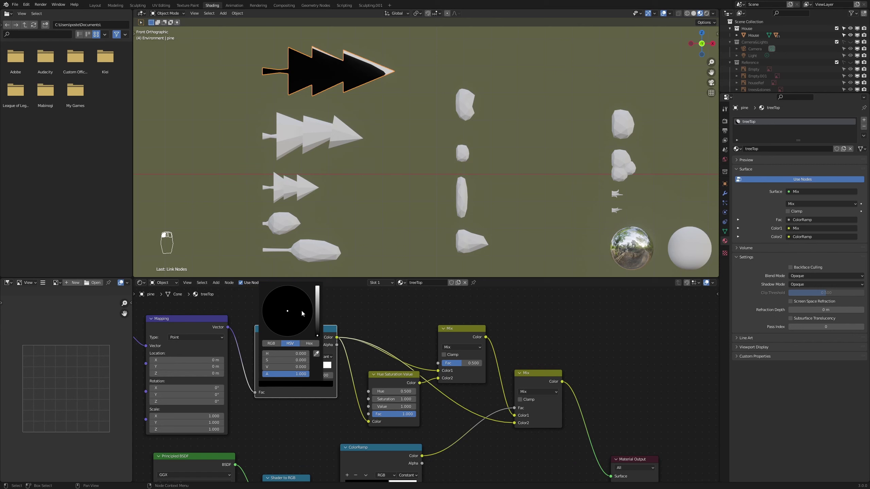
{"action": "left_click_drag", "start_coordinate": [319, 325], "coordinate": [265, 312]}
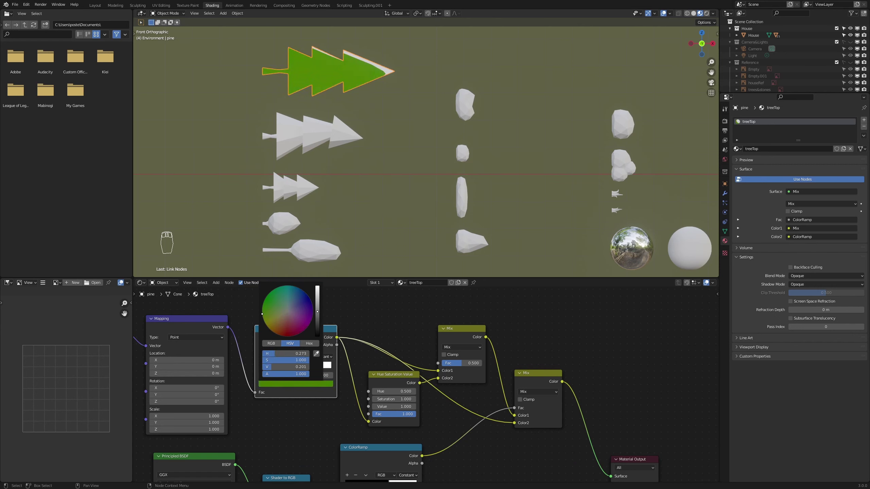
{"action": "left_click_drag", "start_coordinate": [318, 313], "coordinate": [317, 321]}
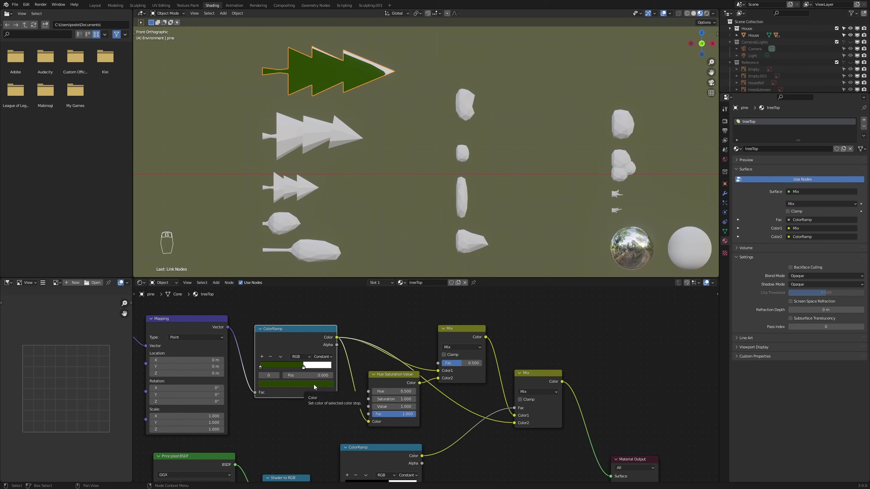
Paste the dark green onto the upper ColorRamp's second stop and shift it to a brighter, more yellowish green
{"action": "left_click", "coordinate": [303, 367]}
{"action": "key", "text": "ctrl+v"}
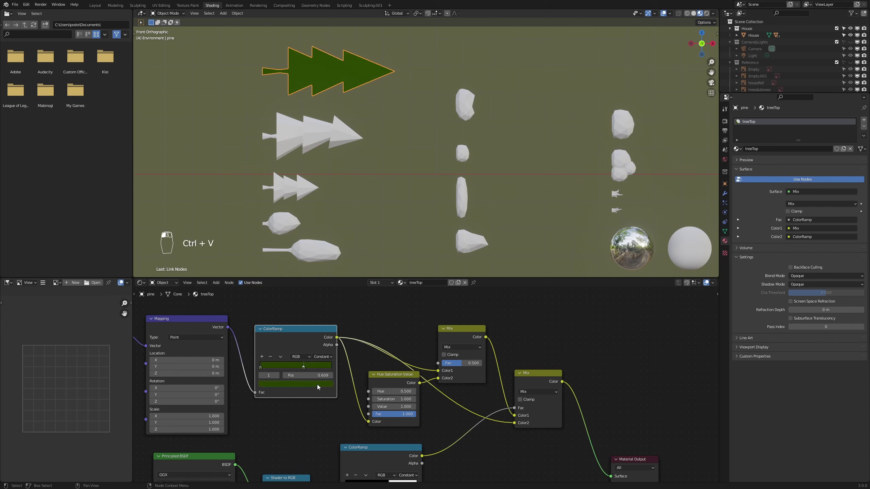
{"action": "left_click", "coordinate": [317, 385]}
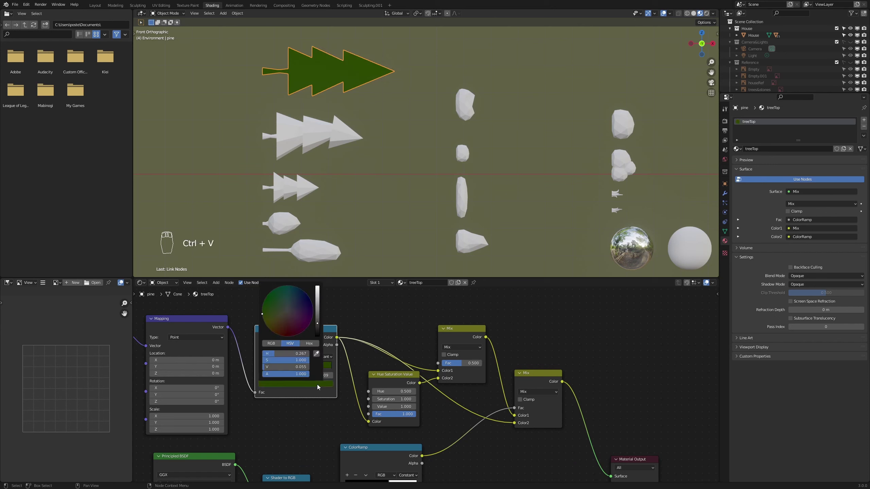
{"action": "left_click", "coordinate": [265, 317]}
{"action": "left_click_drag", "start_coordinate": [317, 323], "coordinate": [317, 320]}
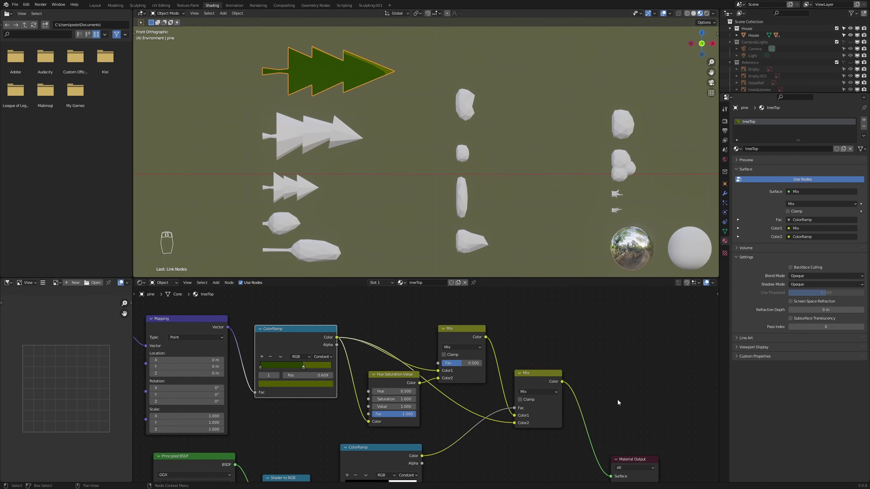
{"action": "scroll", "coordinate": [540, 362], "scroll_direction": "down", "scroll_amount": 3}
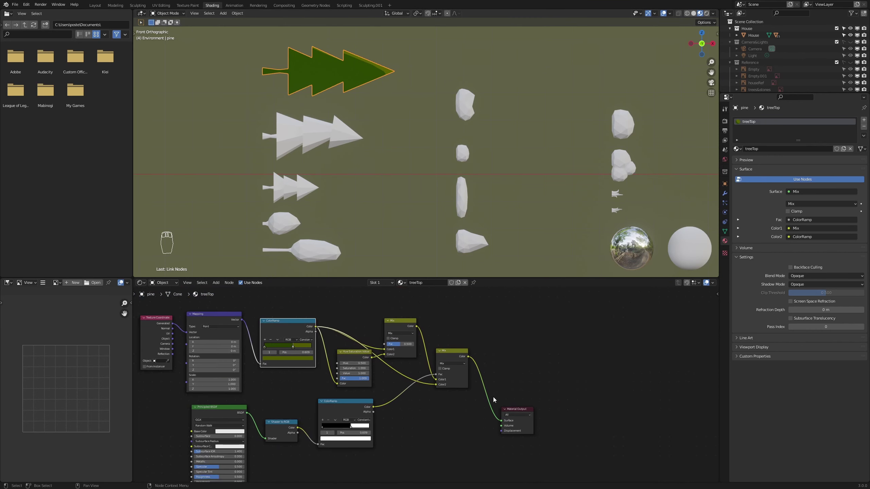
Lower the Hue Saturation Value node's Value to 0.400 to darken the shadow color
{"action": "scroll", "coordinate": [411, 414], "scroll_direction": "up", "scroll_amount": 3}
{"action": "left_click", "coordinate": [360, 391]}
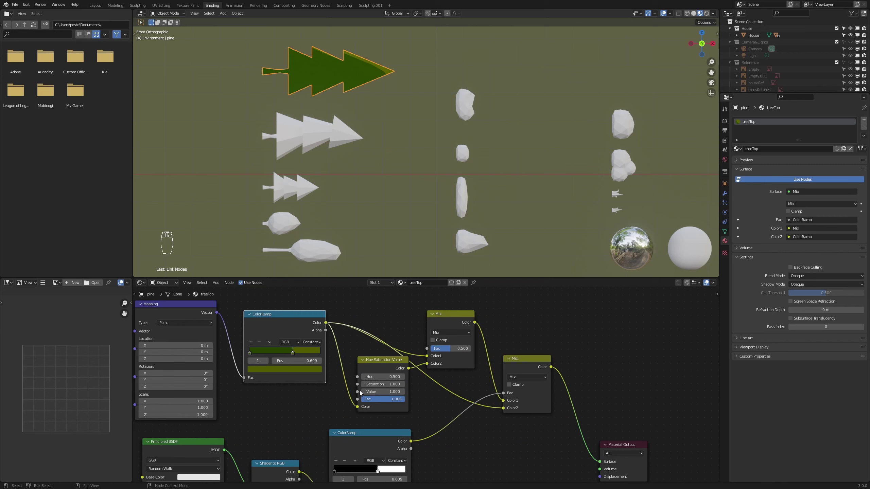
{"action": "left_click", "coordinate": [360, 390]}
{"action": "left_click", "coordinate": [363, 390]}
{"action": "scroll", "coordinate": [361, 83], "scroll_direction": "up", "scroll_amount": 2}
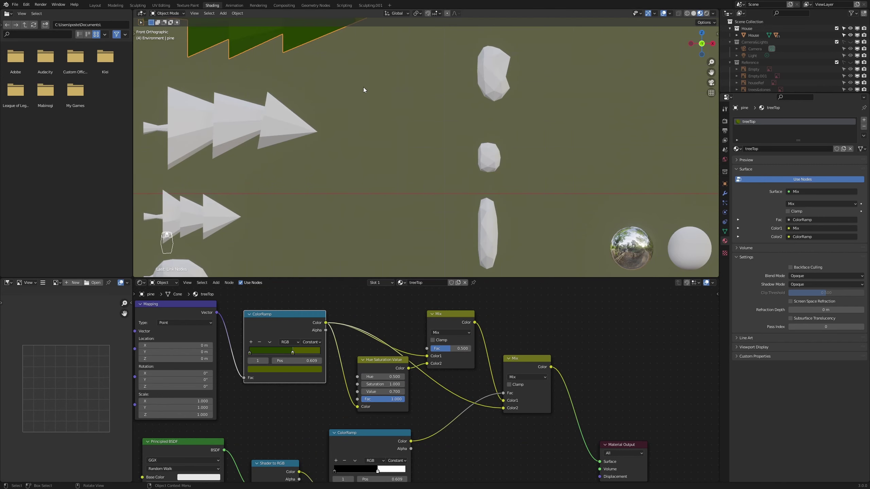
{"action": "scroll", "coordinate": [416, 209], "scroll_direction": "up", "scroll_amount": 2, "text": "shift"}
{"action": "scroll", "coordinate": [363, 234], "scroll_direction": "up", "scroll_amount": 2}
{"action": "middle_click_drag", "start_coordinate": [355, 245], "coordinate": [435, 232], "text": "shift"}
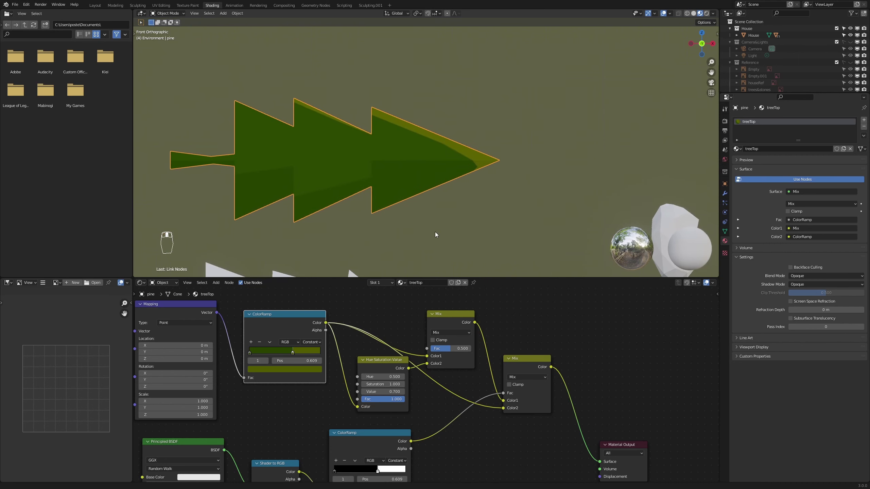
{"action": "left_click", "coordinate": [364, 392]}
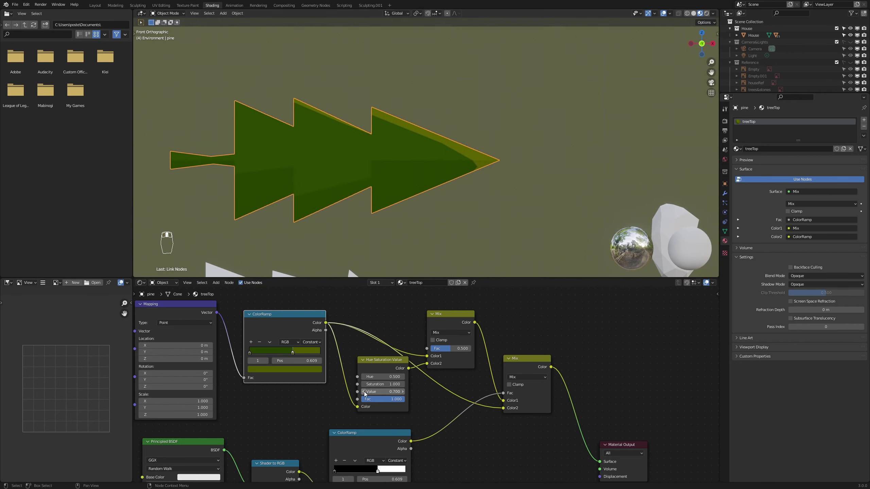
{"action": "left_click", "coordinate": [364, 391]}
{"action": "left_click", "coordinate": [364, 391]}
Link the lower ColorRamp's Color output to the first Mix node's Fac and disconnect it from the second Mix node's Fac
{"action": "scroll", "coordinate": [489, 357], "scroll_direction": "down", "scroll_amount": 2}
{"action": "middle_click_drag", "start_coordinate": [569, 431], "coordinate": [553, 355]}
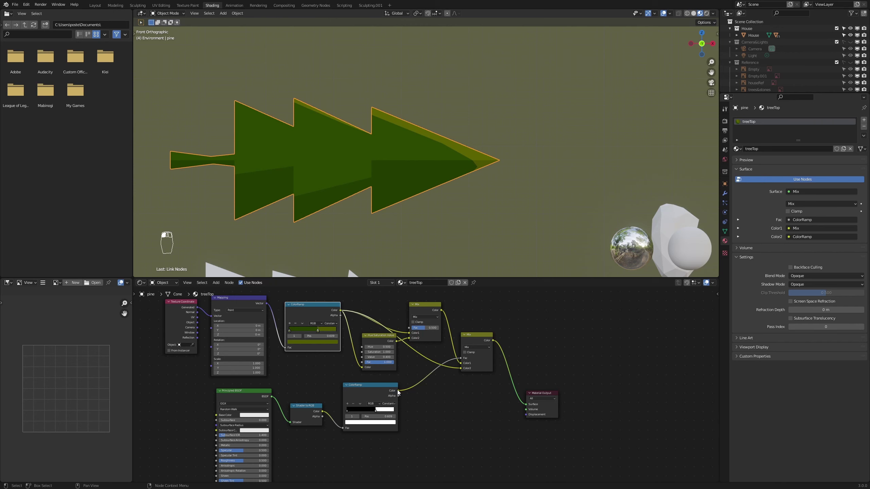
{"action": "left_click_drag", "start_coordinate": [397, 391], "coordinate": [410, 328]}
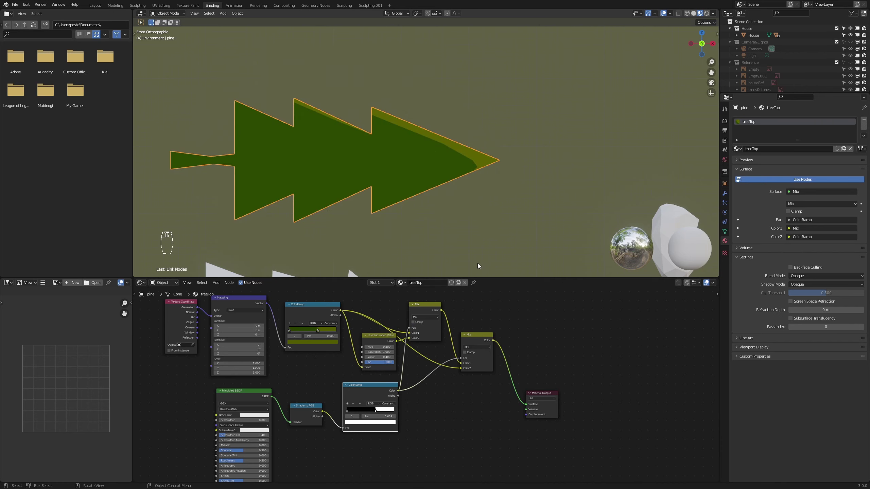
{"action": "left_click_drag", "start_coordinate": [460, 358], "coordinate": [438, 396]}
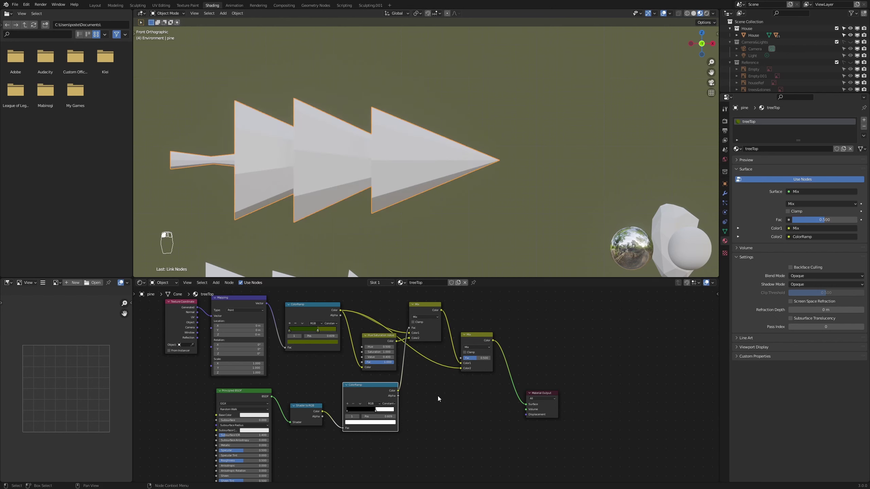
Move both Mix nodes together closer to the Material Output, away from the other nodes
{"action": "left_click_drag", "start_coordinate": [522, 306], "coordinate": [428, 373]}
{"action": "key", "text": "g"}
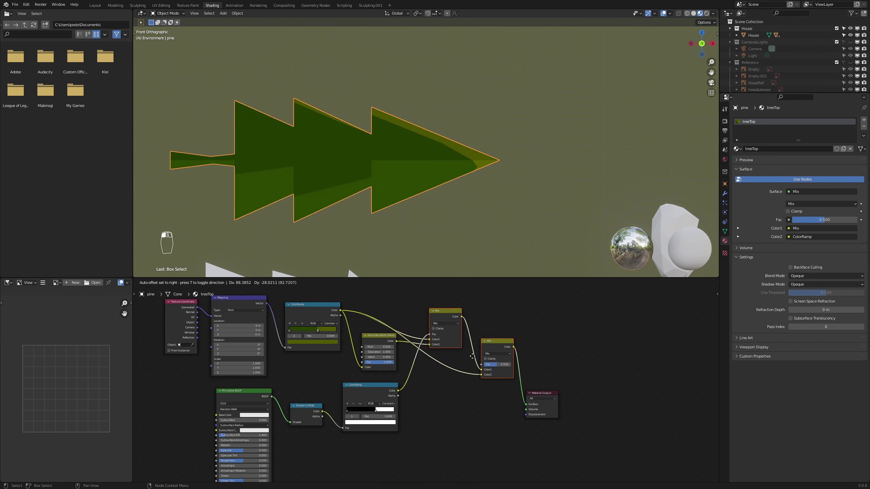
{"action": "left_click", "coordinate": [493, 362]}
Duplicate the lower ColorRamp below the second Mix node and add a Fresnel node in front of the copy
{"action": "middle_click_drag", "start_coordinate": [599, 422], "coordinate": [580, 396]}
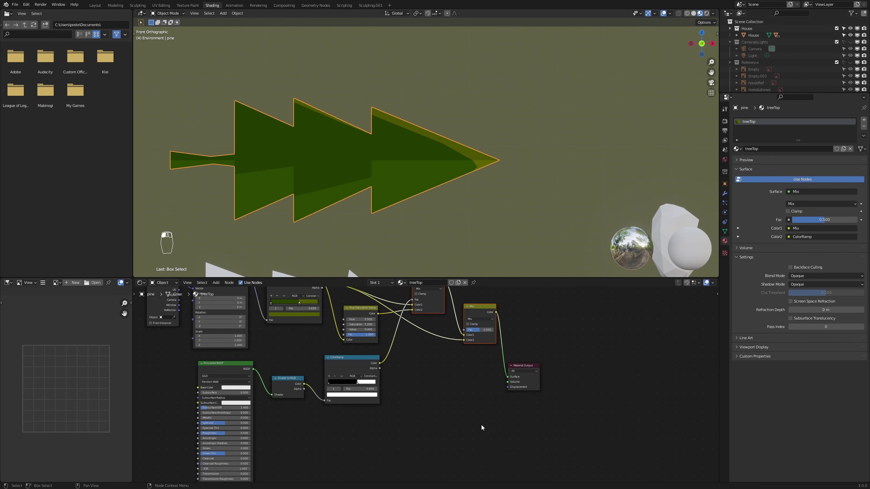
{"action": "left_click", "coordinate": [353, 356]}
{"action": "key", "text": "shift+d"}
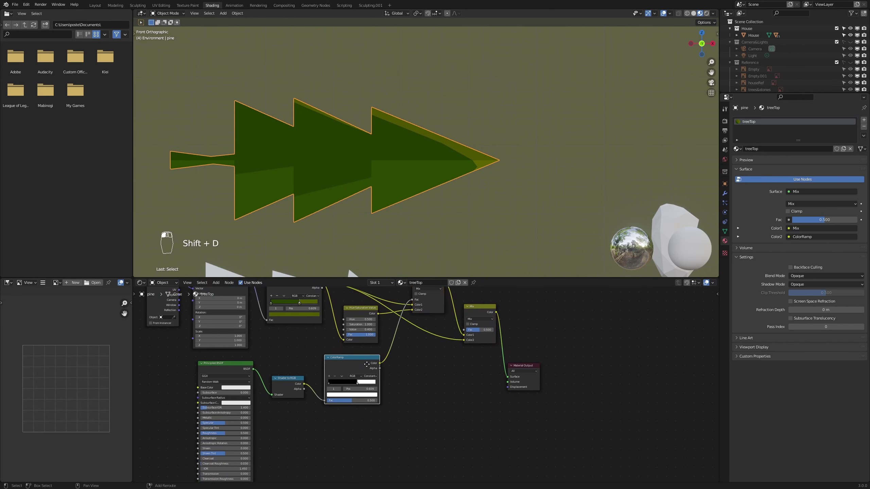
{"action": "left_click", "coordinate": [442, 405]}
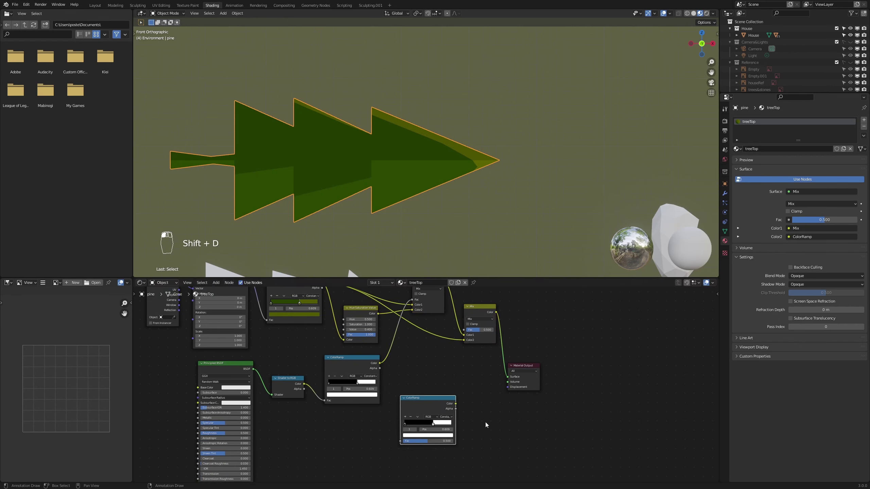
{"action": "key", "text": "shift+a"}
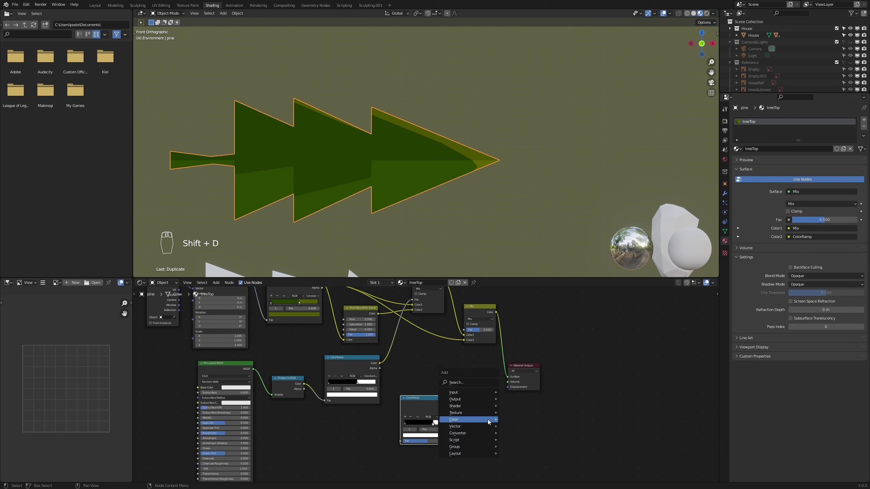
{"action": "left_click", "coordinate": [478, 382]}
{"action": "type", "text": "fresnel"}
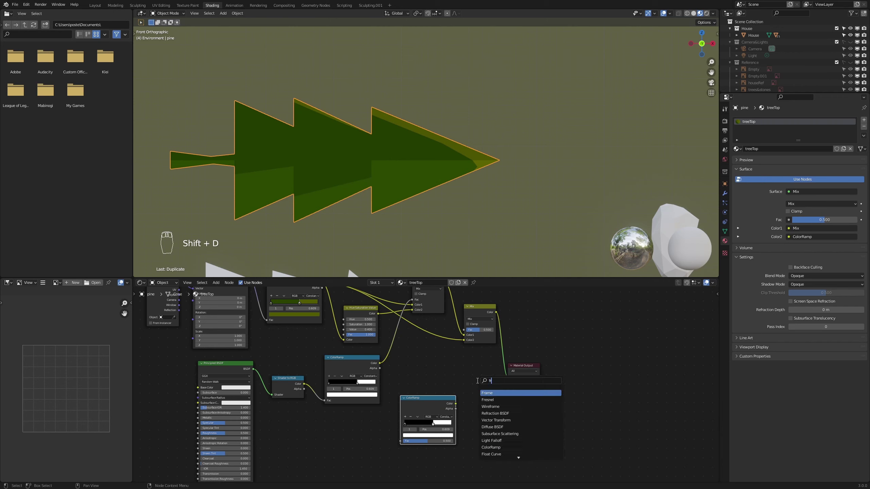
{"action": "key", "text": "Return"}
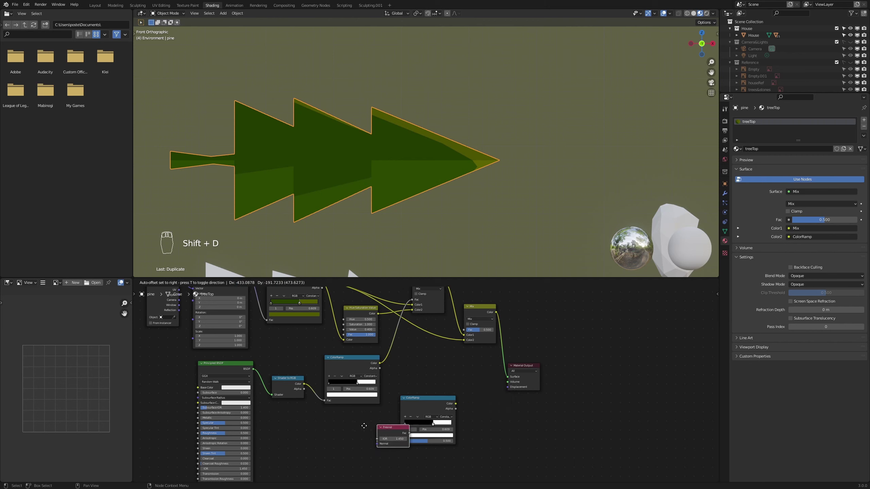
{"action": "left_click", "coordinate": [340, 423]}
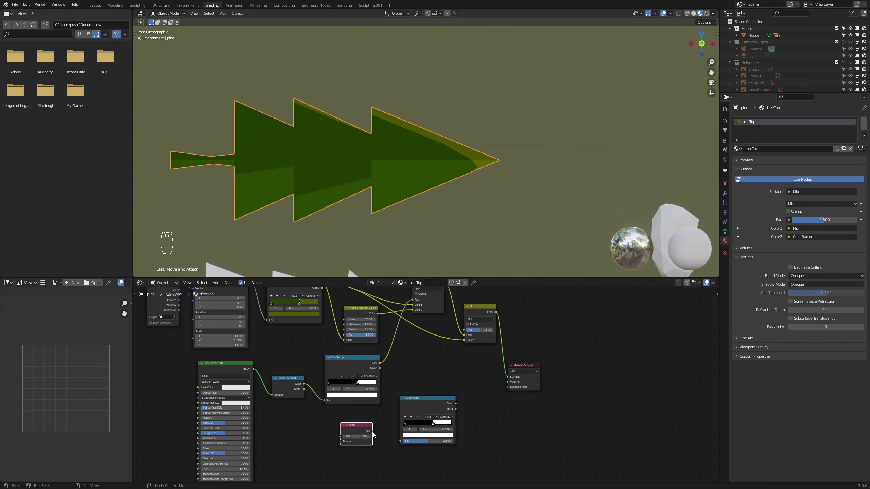
Wire Fresnel's Fac into the copied ColorRamp and that ramp's Color into the second Mix node's Fac, then shift the ramp slightly
{"action": "left_click_drag", "start_coordinate": [373, 431], "coordinate": [400, 442]}
{"action": "left_click_drag", "start_coordinate": [456, 404], "coordinate": [466, 330]}
{"action": "left_click_drag", "start_coordinate": [428, 398], "coordinate": [419, 388]}
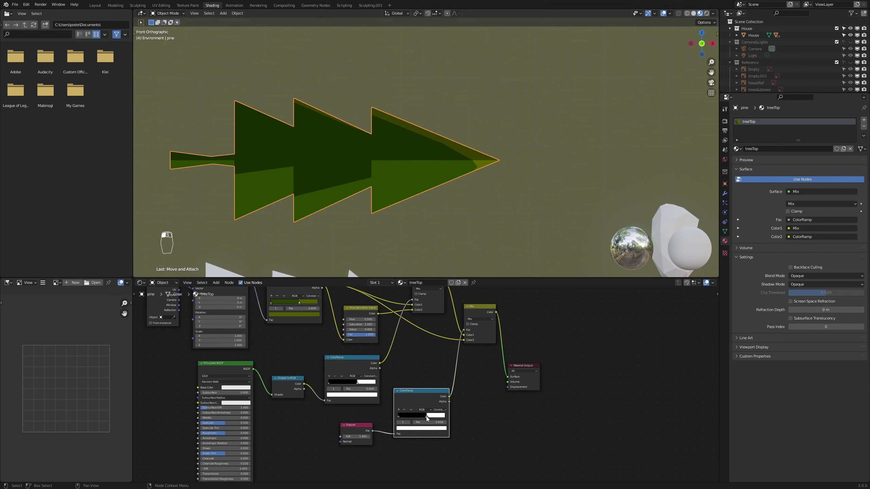
Set the white stop to 0.177 on the Fresnel ColorRamp and to 0.745 on the Shader to RGB ColorRamp
{"action": "left_click_drag", "start_coordinate": [427, 419], "coordinate": [409, 417]}
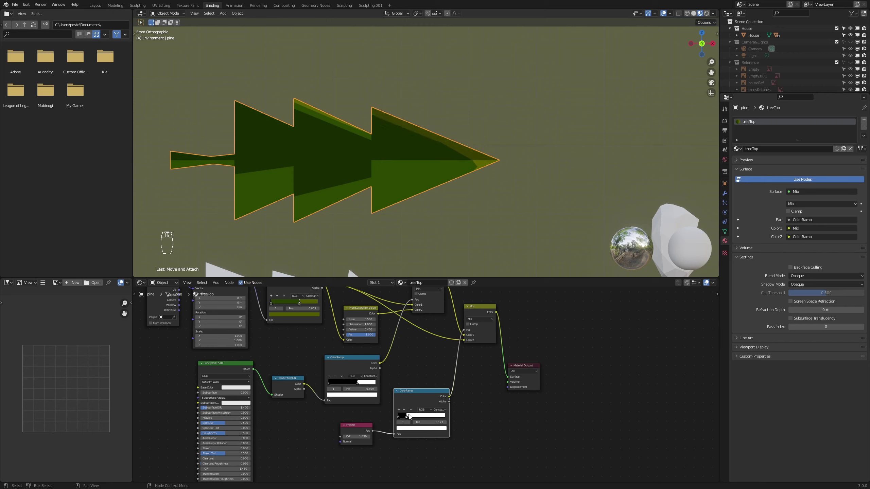
{"action": "left_click_drag", "start_coordinate": [358, 383], "coordinate": [365, 389]}
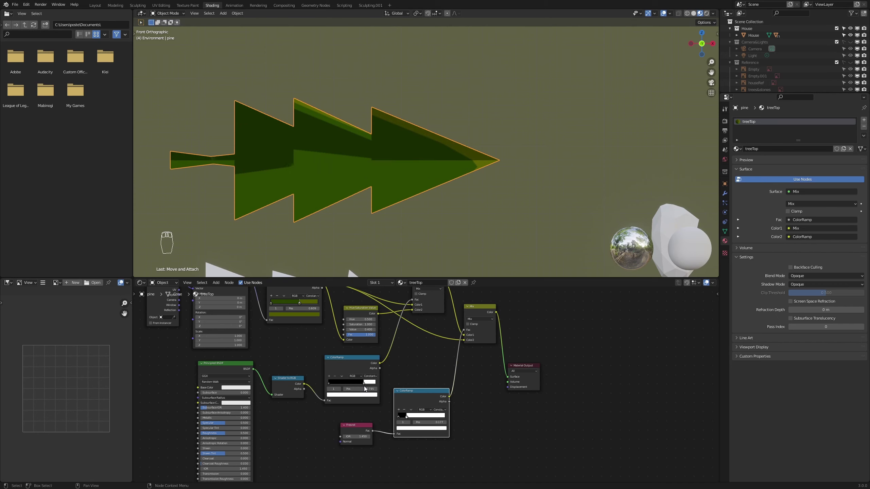
Try a Specular of 1.000 on the Principled BSDF, undo it, and set its Roughness to 0.723
{"action": "middle_click_drag", "start_coordinate": [279, 307], "coordinate": [329, 374]}
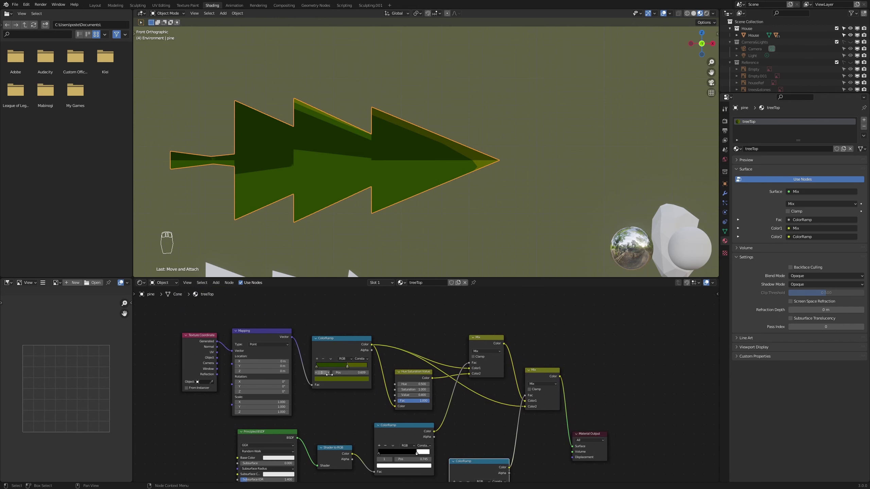
{"action": "scroll", "coordinate": [329, 374], "scroll_direction": "up", "scroll_amount": 1}
{"action": "middle_click_drag", "start_coordinate": [311, 439], "coordinate": [397, 317]}
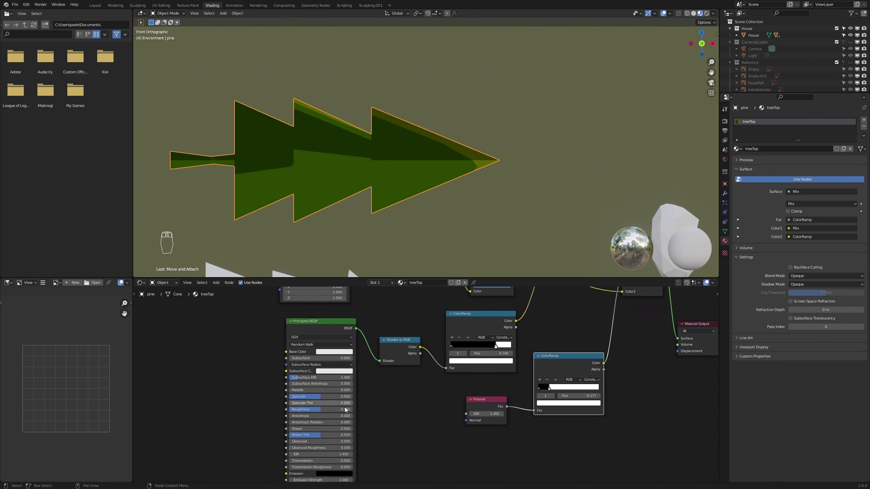
{"action": "scroll", "coordinate": [316, 408], "scroll_direction": "up", "scroll_amount": 2}
{"action": "left_click_drag", "start_coordinate": [253, 407], "coordinate": [309, 407]}
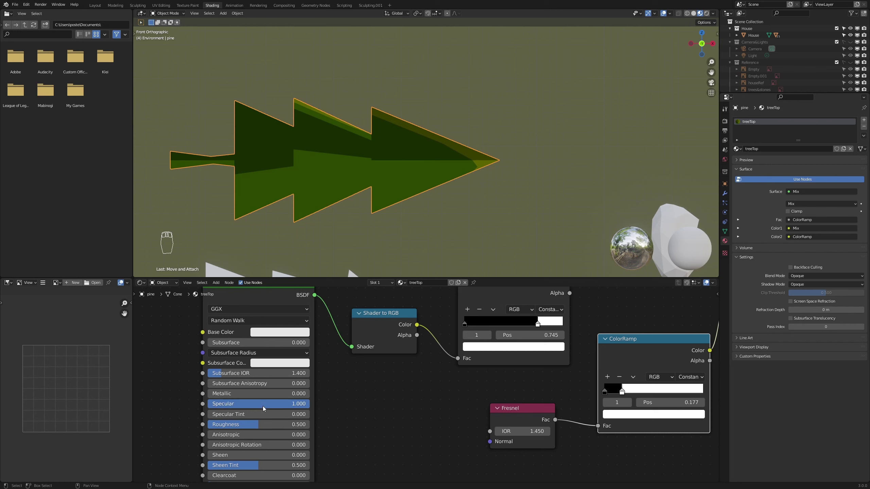
{"action": "key", "text": "ctrl+z"}
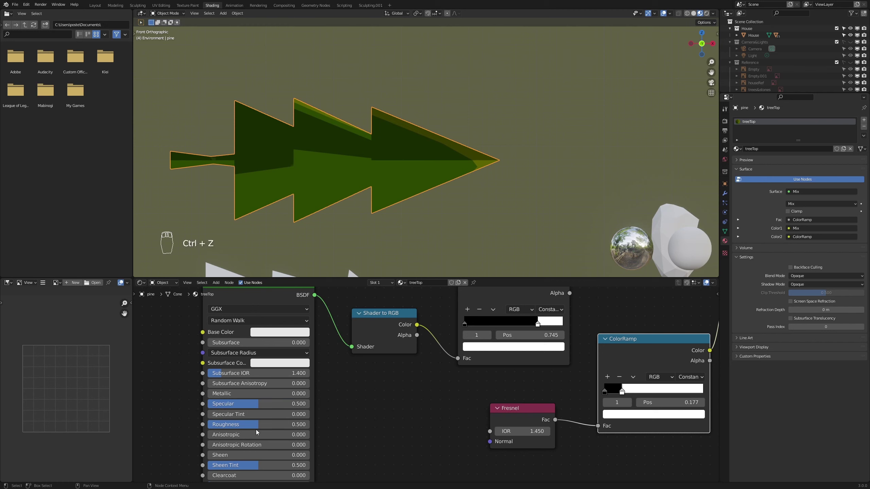
{"action": "mouse_move", "coordinate": [257, 424]}
{"action": "left_mouse_down"}
{"action": "mouse_move", "coordinate": [233, 424]}
{"action": "mouse_move", "coordinate": [281, 425]}
{"action": "left_mouse_up"}
{"action": "scroll", "coordinate": [387, 164], "scroll_direction": "down", "scroll_amount": 4}
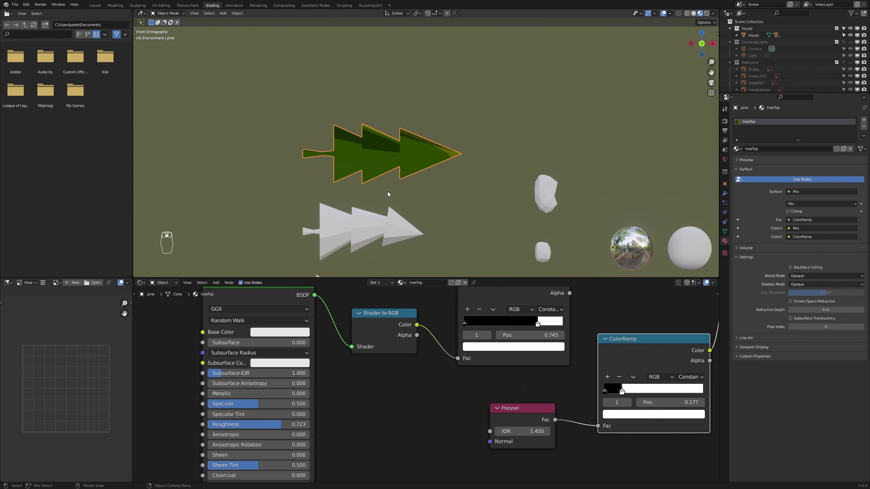
{"action": "scroll", "coordinate": [411, 193], "scroll_direction": "up", "scroll_amount": 3}
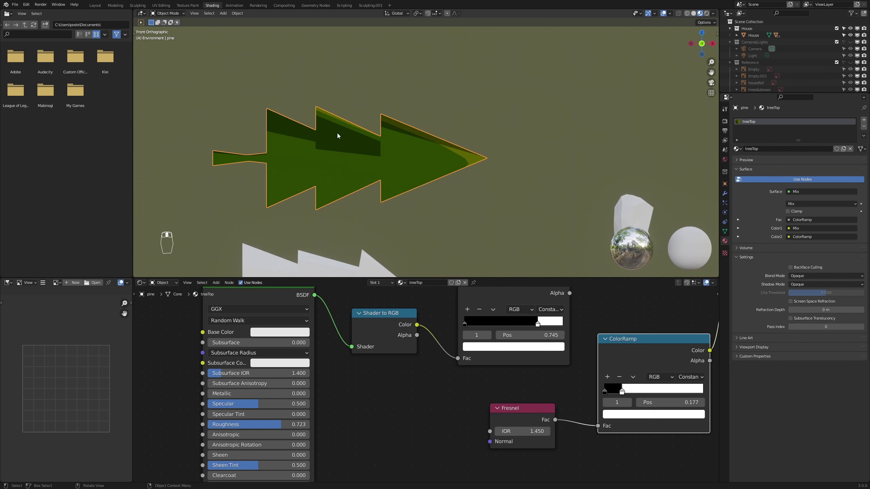
{"action": "scroll", "coordinate": [559, 299], "scroll_direction": "down", "scroll_amount": 4}
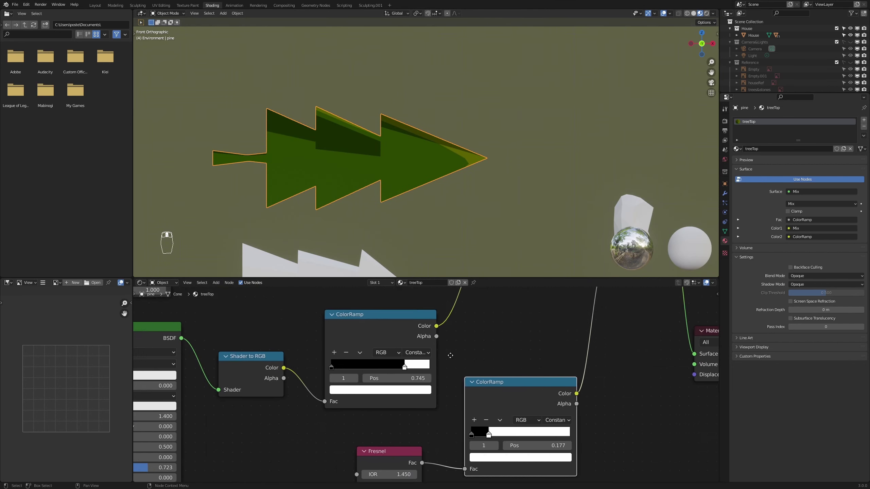
Reposition the Material Output farther along and place the second Mix node lower, level with it
{"action": "middle_click_drag", "start_coordinate": [514, 357], "coordinate": [541, 369]}
{"action": "scroll", "coordinate": [519, 438], "scroll_direction": "down", "scroll_amount": 3}
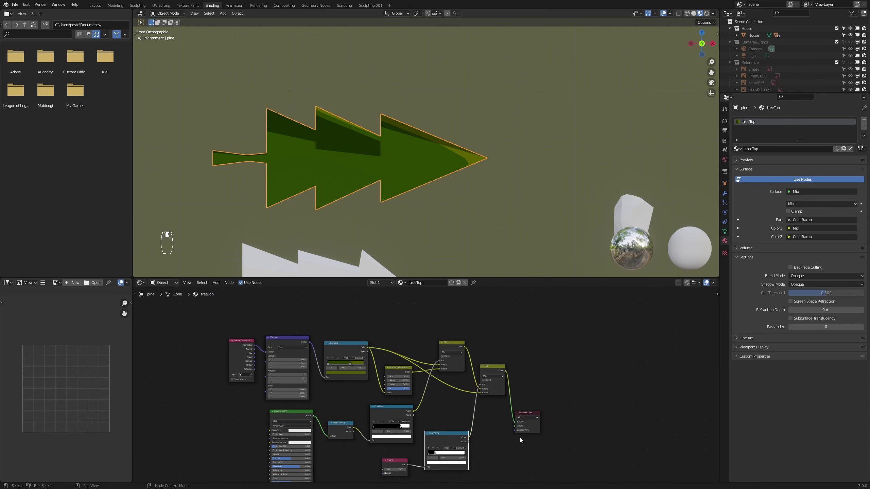
{"action": "left_click_drag", "start_coordinate": [569, 397], "coordinate": [517, 448]}
{"action": "key", "text": "g"}
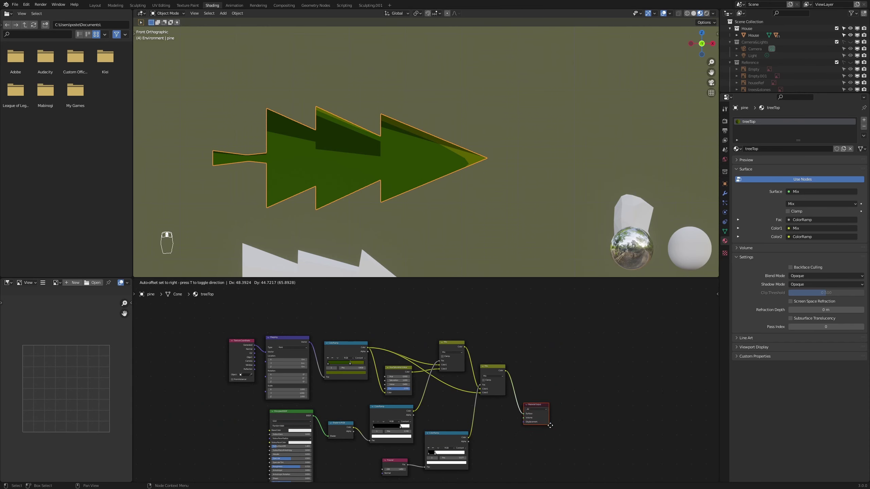
{"action": "left_click", "coordinate": [541, 418]}
{"action": "left_click_drag", "start_coordinate": [512, 339], "coordinate": [491, 395]}
{"action": "key", "text": "g"}
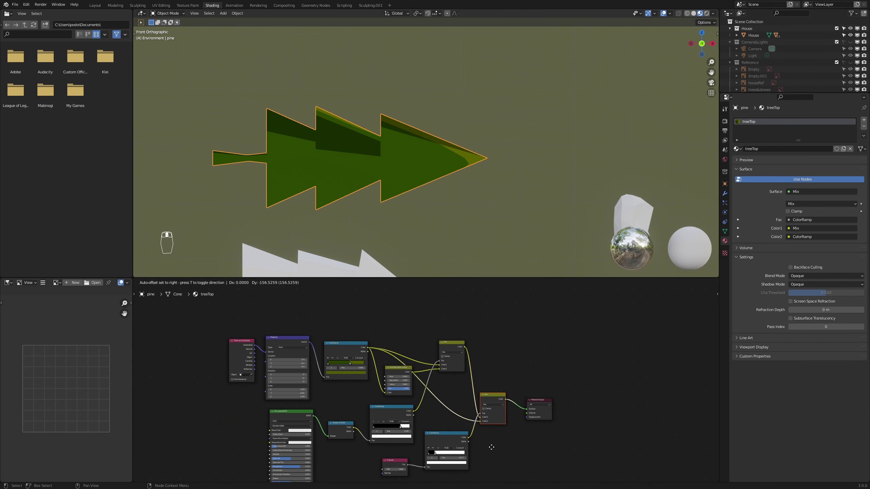
{"action": "left_click", "coordinate": [498, 419]}
Nudge the Hue Saturation Value node and shift the first Mix node slightly lower to tidy the layout
{"action": "scroll", "coordinate": [438, 401], "scroll_direction": "up", "scroll_amount": 2}
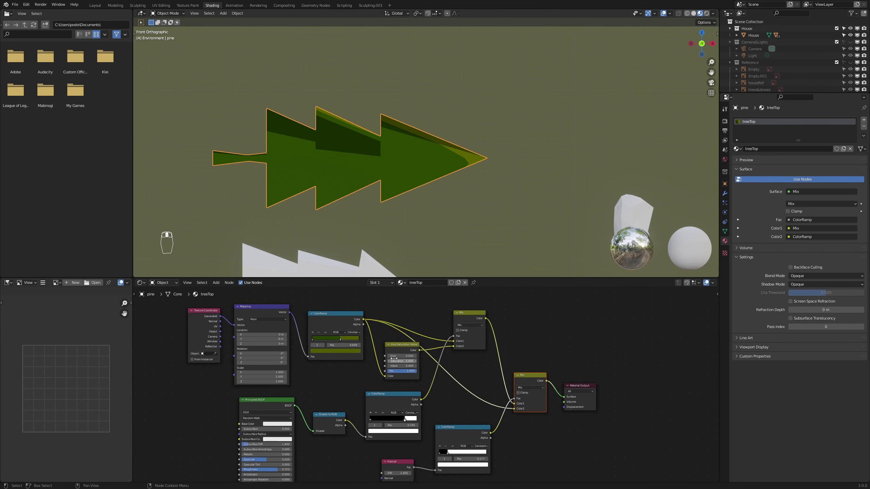
{"action": "left_click", "coordinate": [400, 347]}
{"action": "key", "text": "g"}
{"action": "key", "text": "g"}
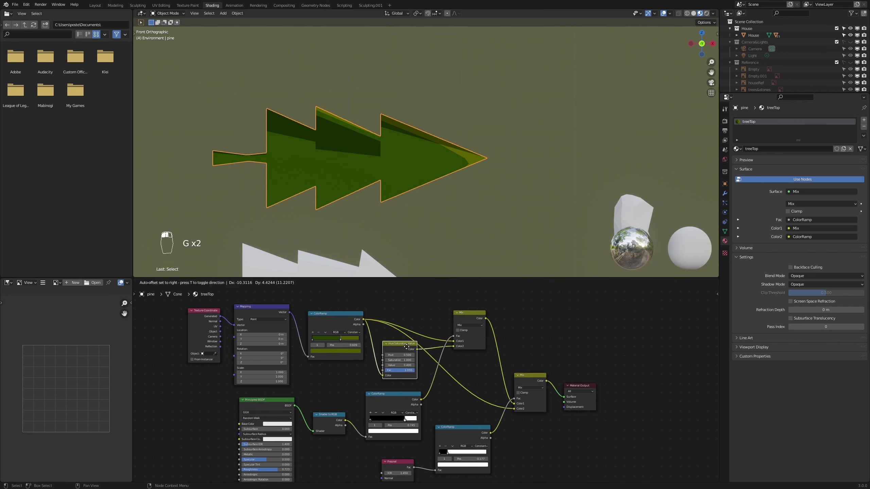
{"action": "left_click", "coordinate": [433, 337]}
{"action": "left_click", "coordinate": [475, 319]}
{"action": "key", "text": "g"}
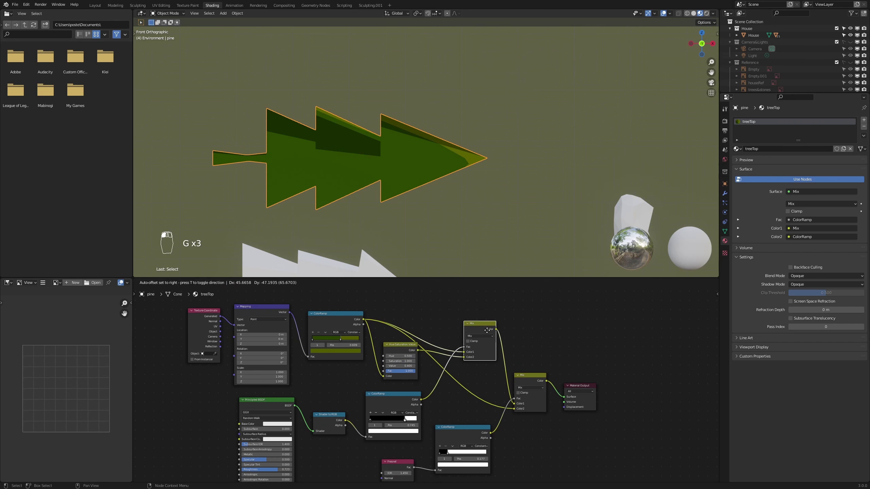
{"action": "left_click", "coordinate": [480, 330]}
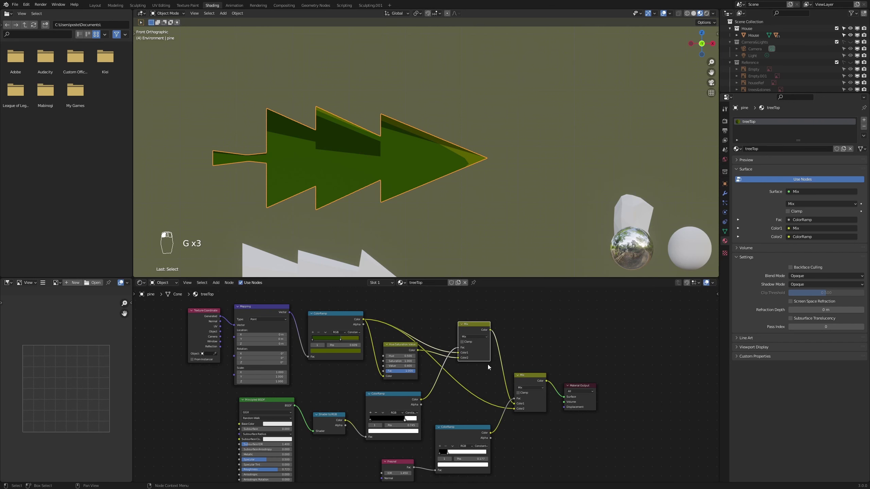
Reduce the Hue Saturation Value node's Value to 0.300
{"action": "middle_click_drag", "start_coordinate": [531, 464], "coordinate": [584, 440]}
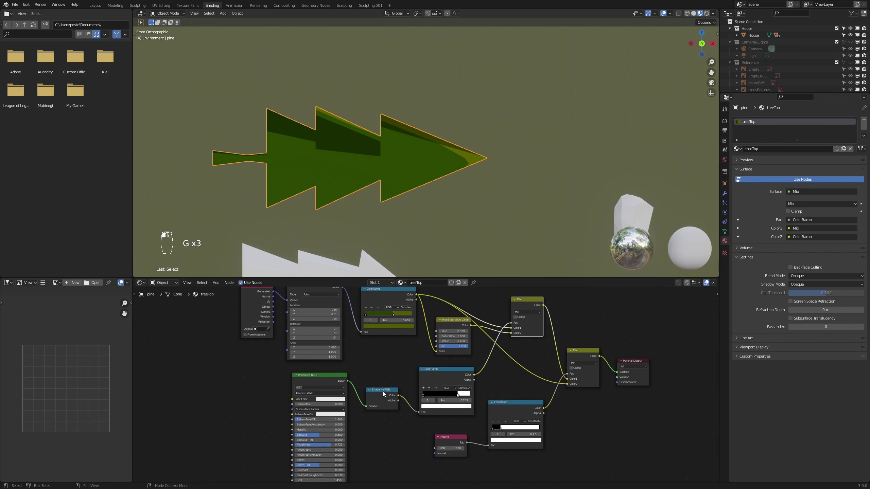
{"action": "scroll", "coordinate": [383, 377], "scroll_direction": "up", "scroll_amount": 3}
{"action": "middle_click_drag", "start_coordinate": [384, 376], "coordinate": [378, 405]}
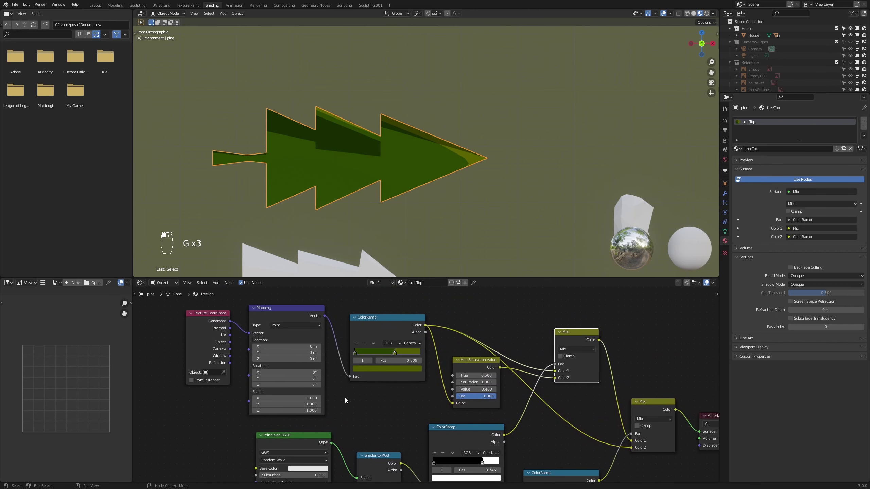
{"action": "left_click", "coordinate": [458, 389]}
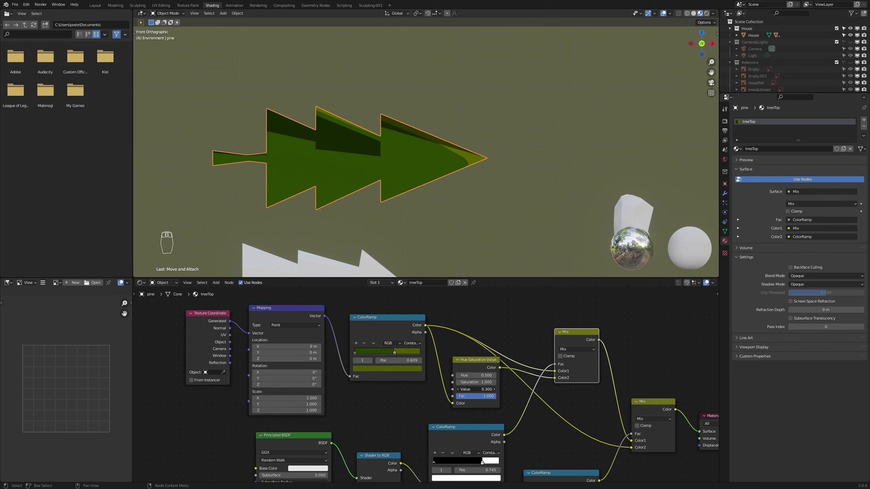
Raise the Hue Saturation Value node's Value to 0.500
{"action": "left_click", "coordinate": [494, 390]}
{"action": "left_click", "coordinate": [494, 390]}
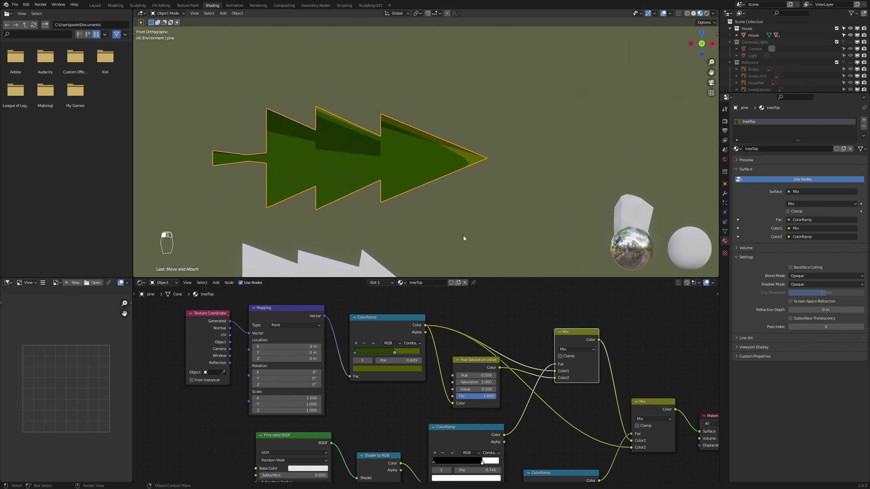
Display the pine in wireframe and enter Edit Mode with vertex selection, seen from the front
{"action": "key", "text": "z"}
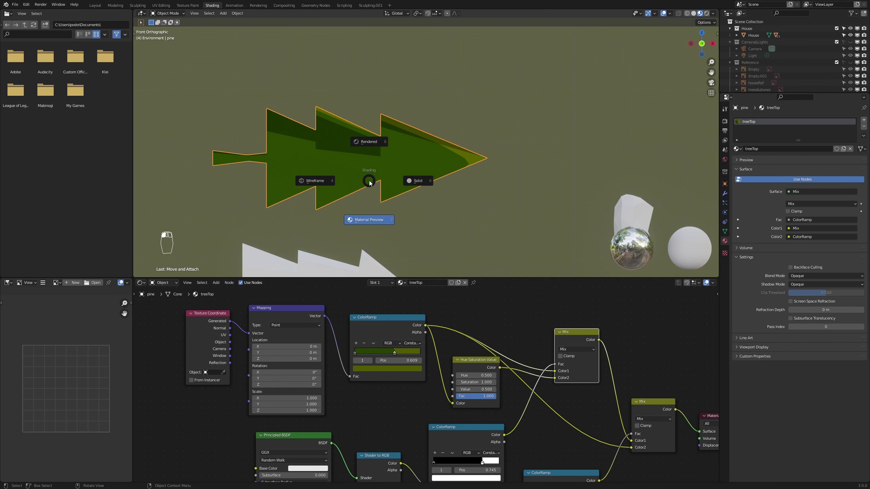
{"action": "left_click", "coordinate": [309, 182]}
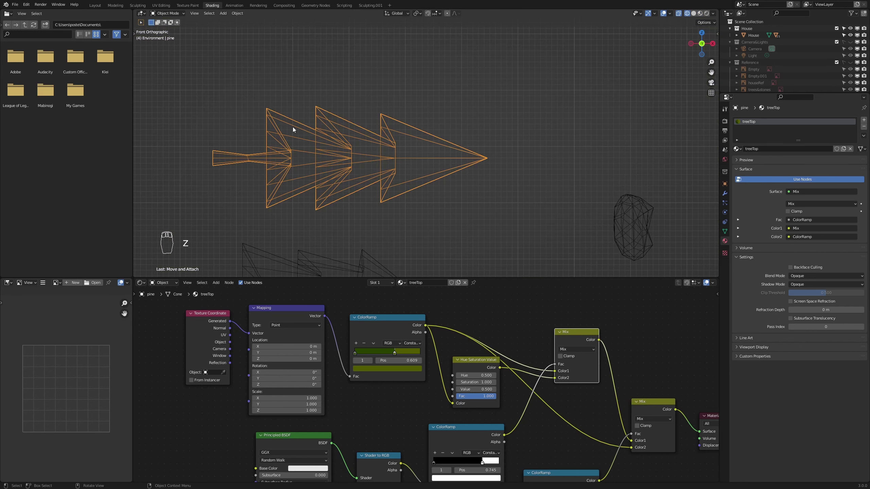
{"action": "key", "text": "Tab"}
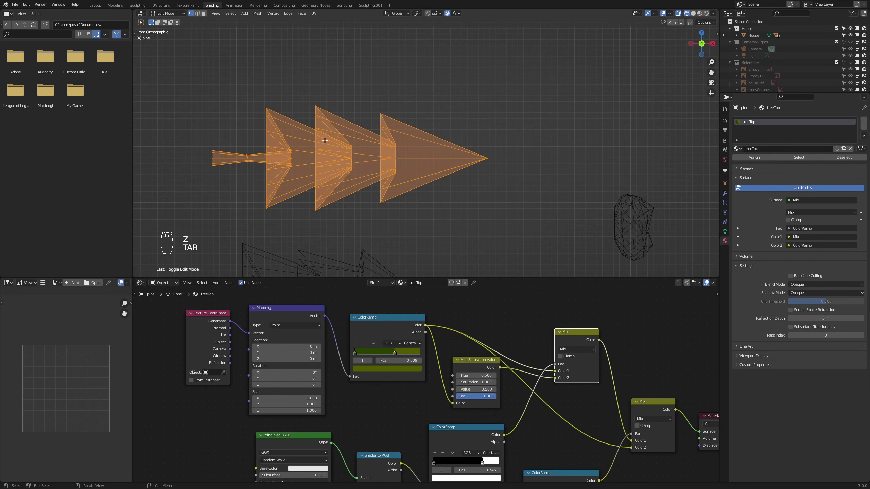
{"action": "key", "text": "1"}
{"action": "scroll", "coordinate": [251, 172], "scroll_direction": "up", "scroll_amount": 2}
{"action": "left_click", "coordinate": [252, 237]}
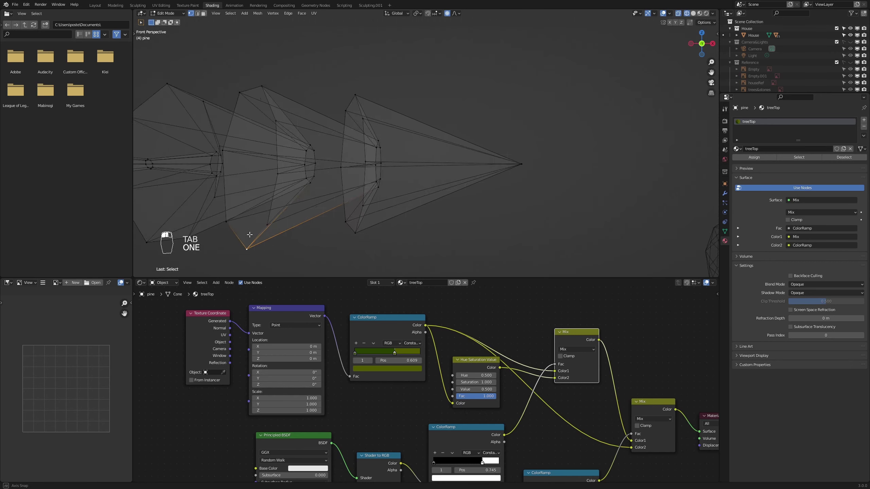
{"action": "middle_click_drag", "start_coordinate": [252, 237], "coordinate": [302, 232]}
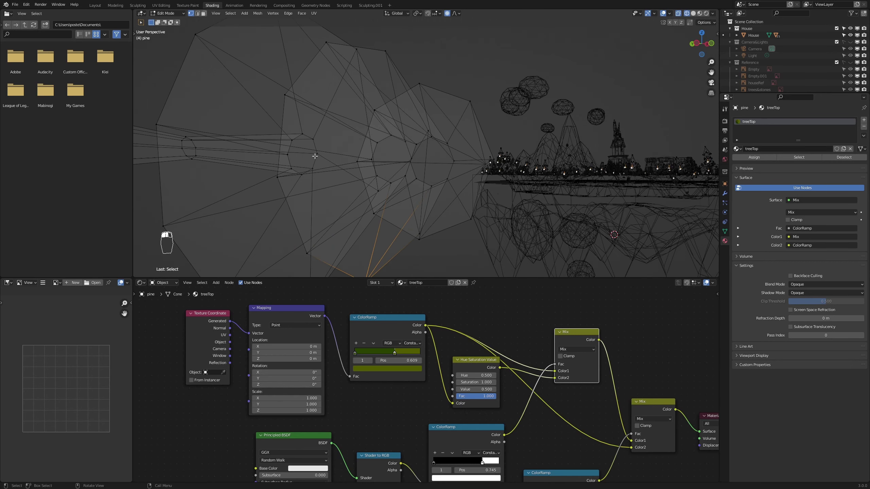
{"action": "key", "text": "KP_1"}
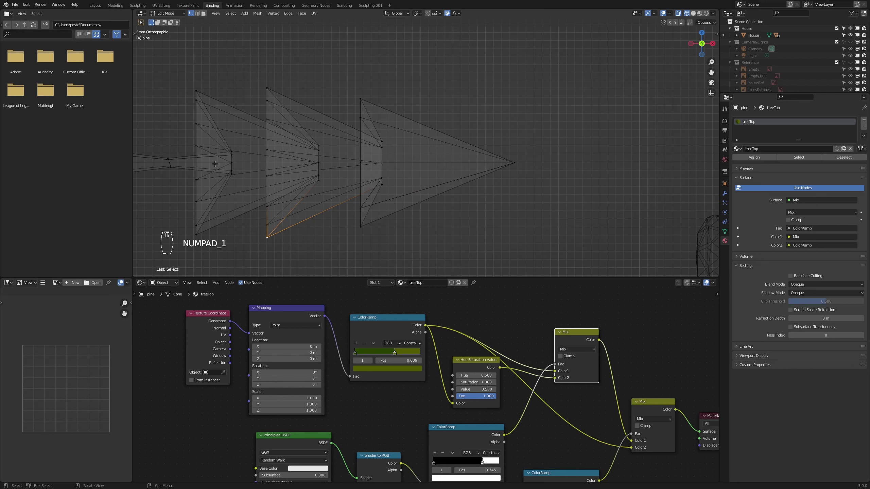
Add one loop cut on the underside of the pine's lowest foliage tier, slid close to the trunk
{"action": "key", "text": "ctrl+r"}
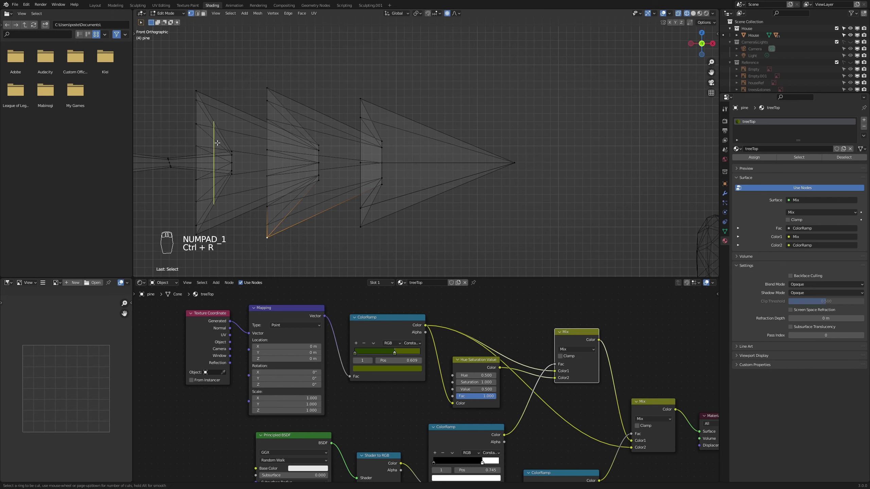
{"action": "left_click", "coordinate": [217, 143]}
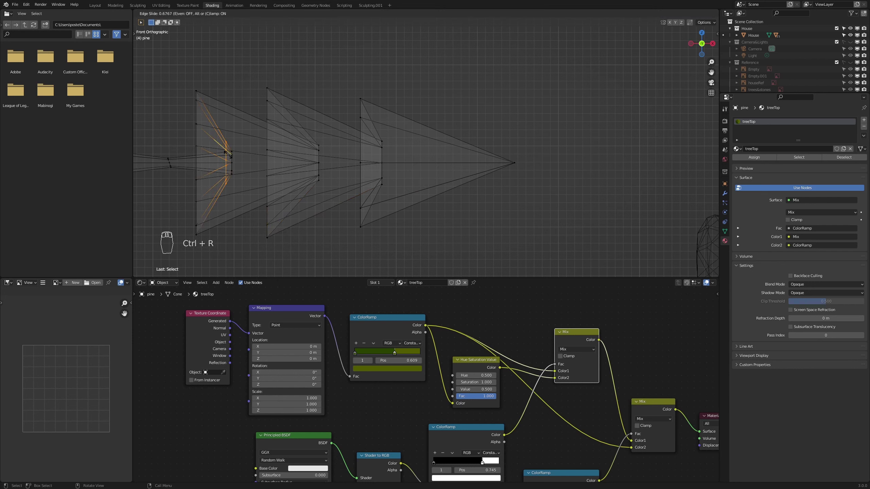
{"action": "left_click", "coordinate": [229, 155]}
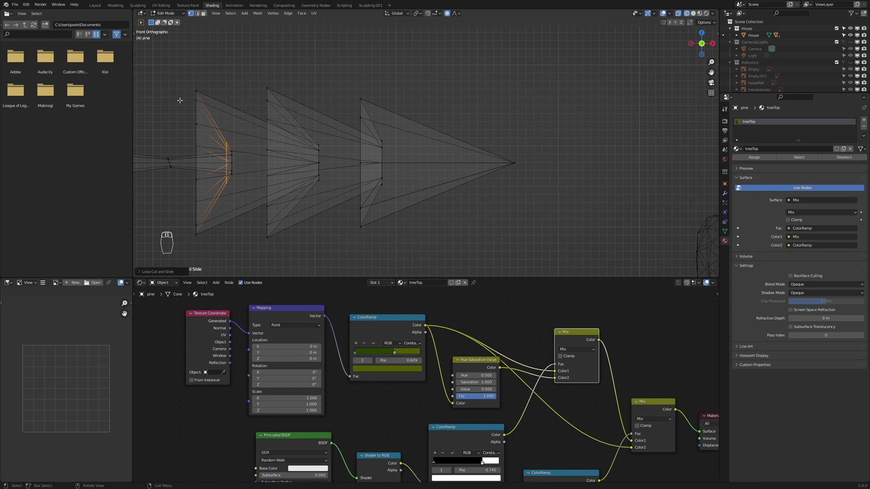
Select the vertices of all three foliage tiers, excluding the trunk, and assign them the treeTop material
{"action": "left_click_drag", "start_coordinate": [183, 72], "coordinate": [229, 251]}
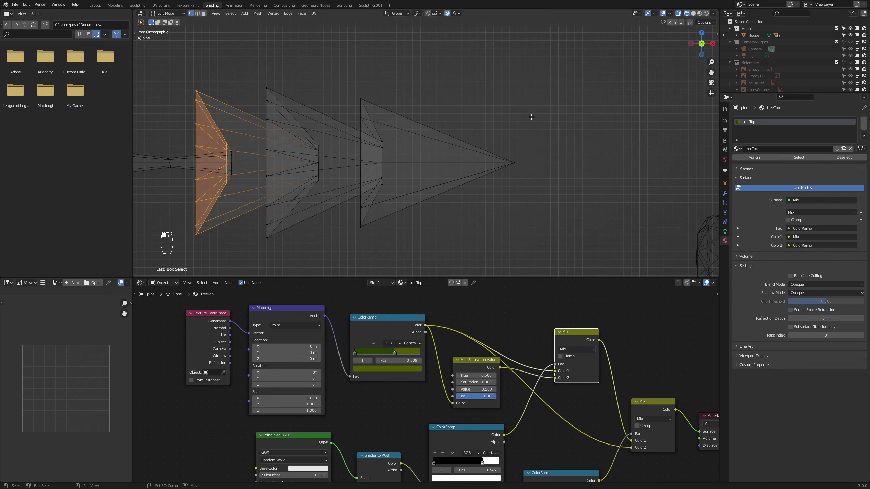
{"action": "left_click_drag", "start_coordinate": [576, 109], "coordinate": [256, 257], "text": "shift"}
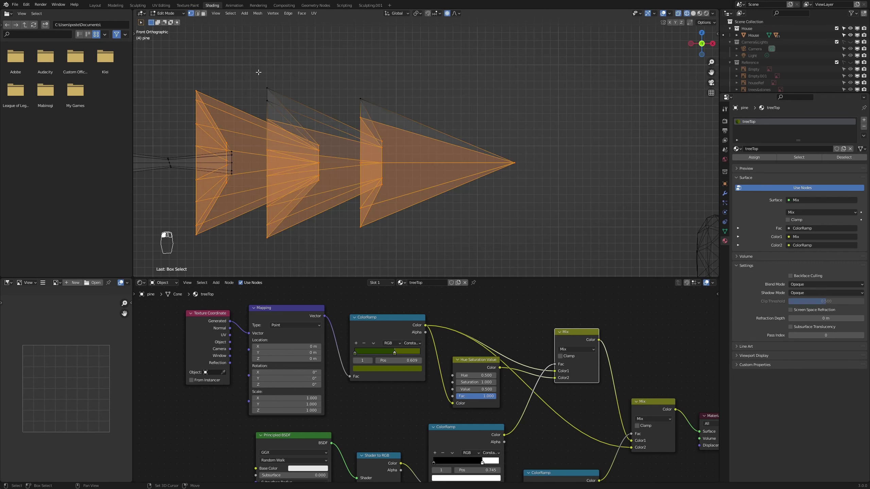
{"action": "left_click_drag", "start_coordinate": [258, 72], "coordinate": [504, 160], "text": "shift"}
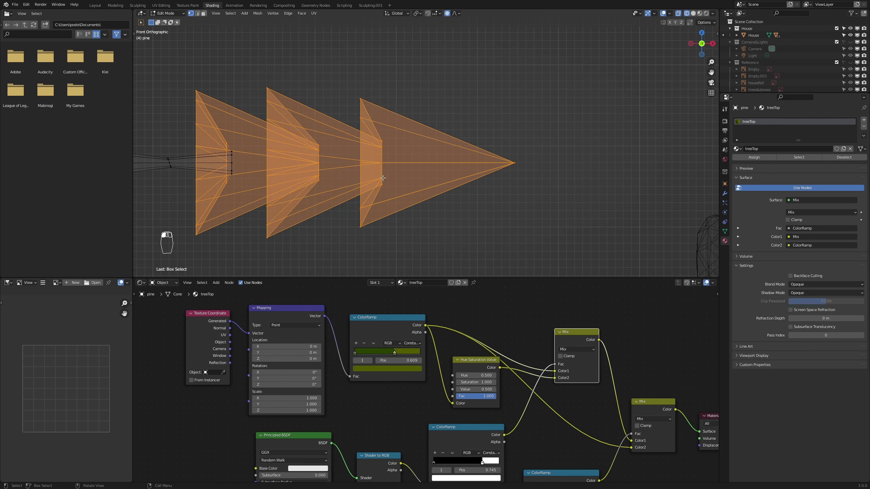
{"action": "left_click", "coordinate": [754, 158]}
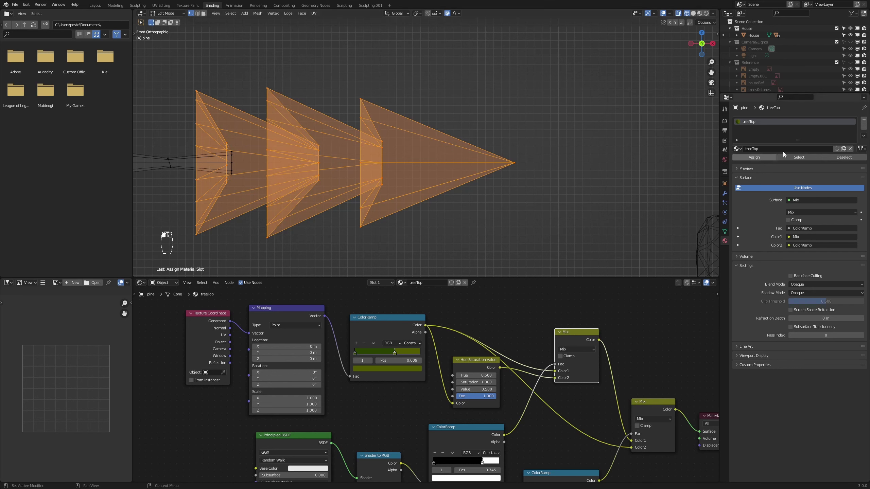
Add a second material slot holding an independent copy of treeTop and name it treeTrunk
{"action": "left_click", "coordinate": [863, 120]}
{"action": "left_click", "coordinate": [737, 162]}
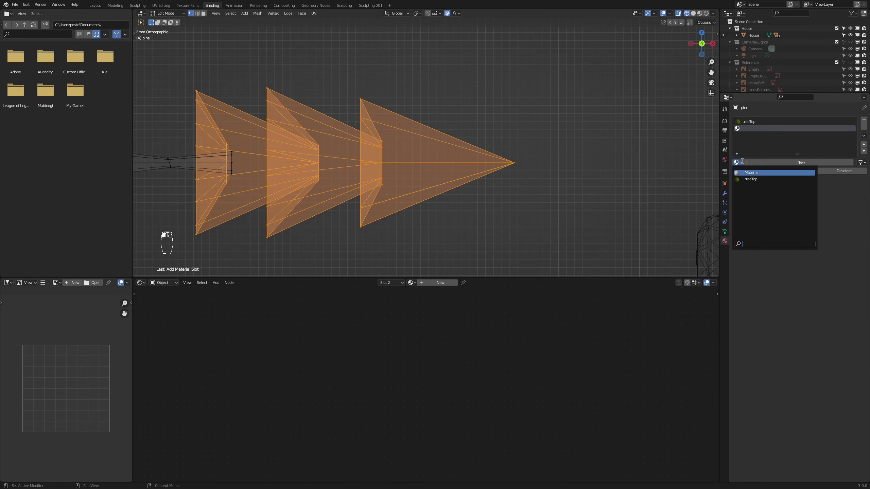
{"action": "left_click", "coordinate": [751, 180]}
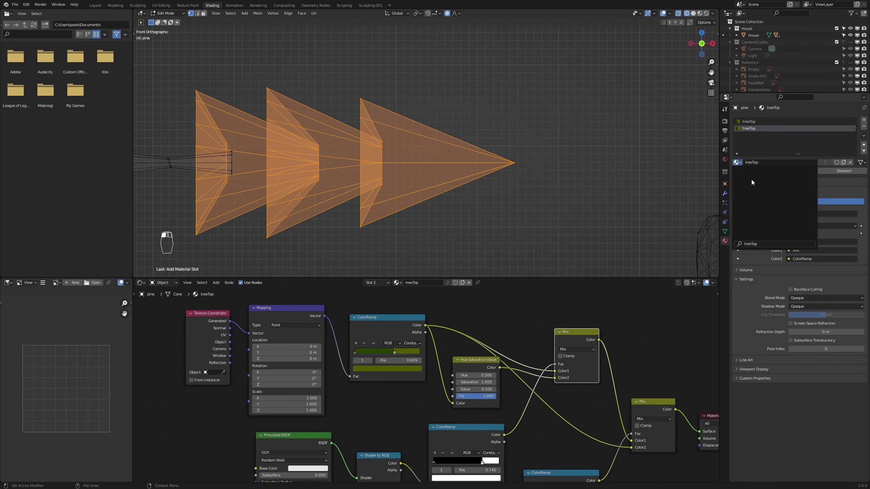
{"action": "left_click", "coordinate": [843, 163]}
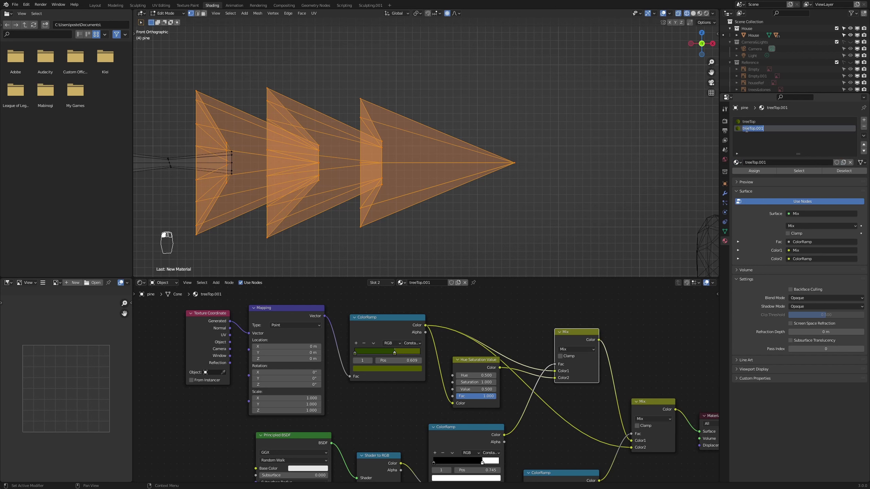
{"action": "type", "text": "treeTrunk"}
{"action": "key", "text": "Return"}
Invert the selection to the trunk and assign it the treeTrunk material
{"action": "scroll", "coordinate": [289, 162], "scroll_direction": "down", "scroll_amount": 2}
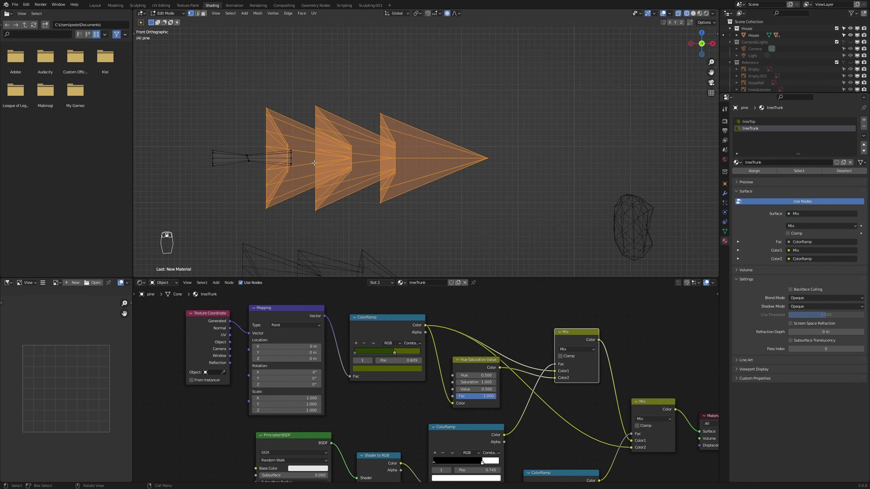
{"action": "key", "text": "ctrl+i"}
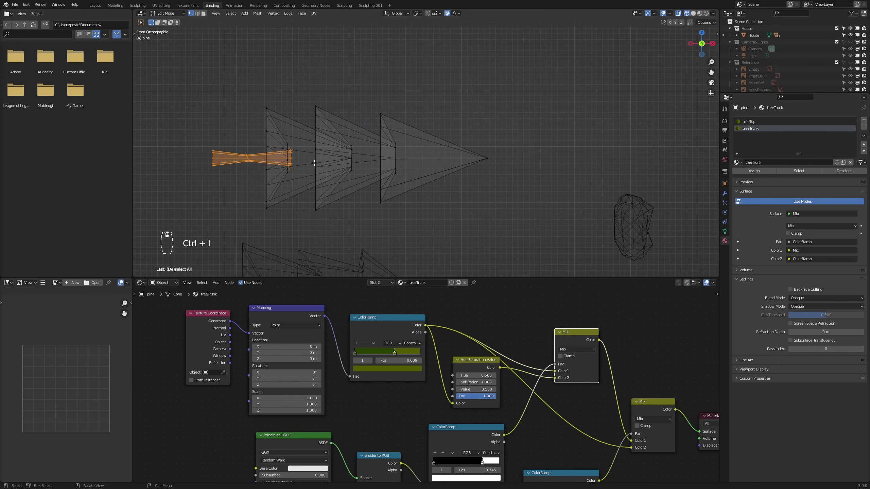
{"action": "left_click", "coordinate": [758, 170]}
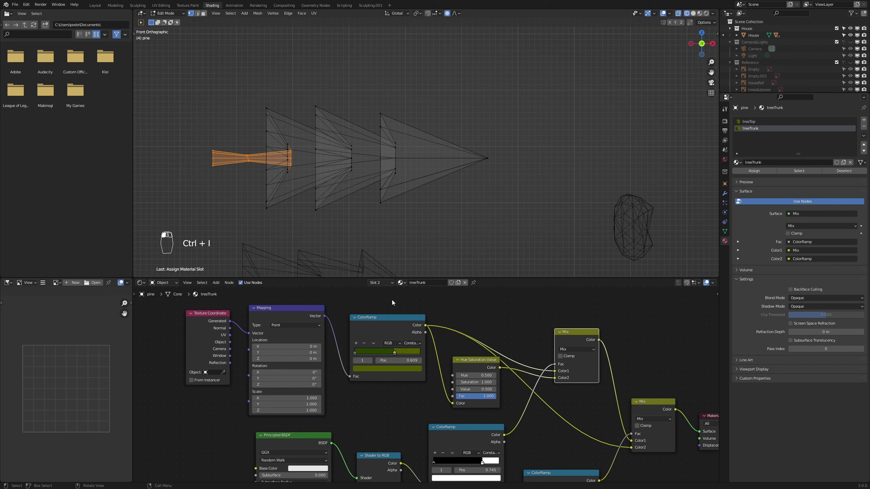
Recolour the treeTrunk gradient ColorRamp with a dark brown first stop and a lighter brown second stop
{"action": "left_click", "coordinate": [391, 394]}
{"action": "left_click", "coordinate": [355, 353]}
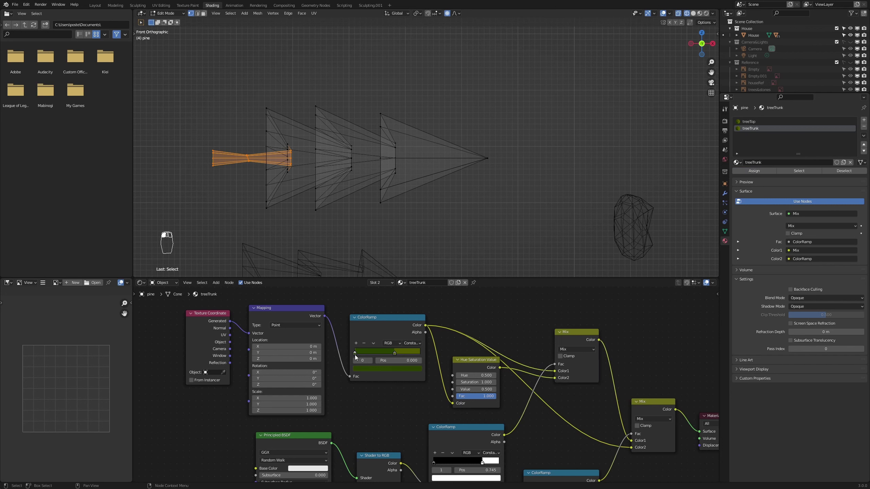
{"action": "left_click", "coordinate": [367, 367]}
{"action": "mouse_move", "coordinate": [374, 314]}
{"action": "left_mouse_down"}
{"action": "mouse_move", "coordinate": [367, 322]}
{"action": "mouse_move", "coordinate": [407, 319]}
{"action": "left_mouse_up"}
{"action": "left_click", "coordinate": [395, 353]}
{"action": "key", "text": "ctrl+c"}
{"action": "key", "text": "ctrl+v"}
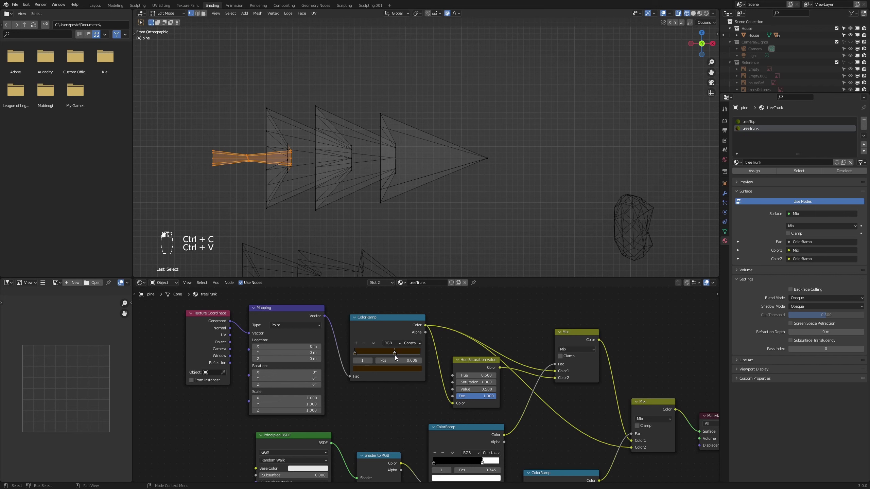
{"action": "left_click", "coordinate": [406, 369]}
{"action": "left_click", "coordinate": [408, 310]}
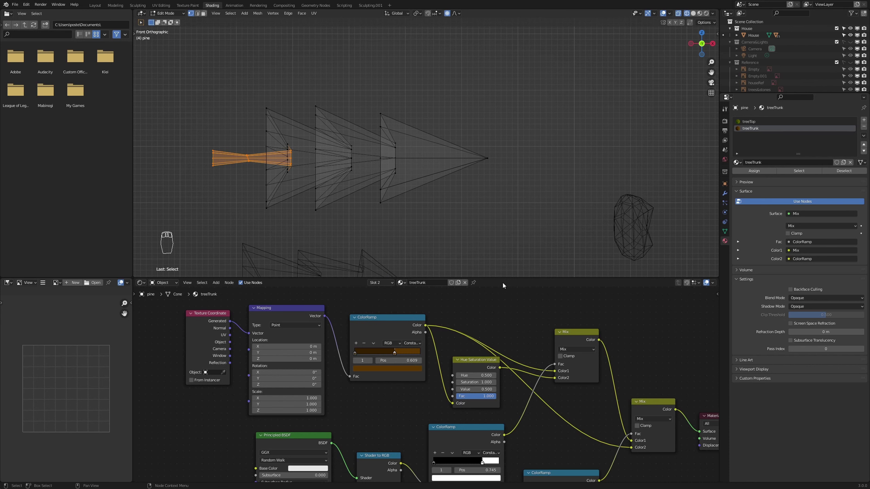
Switch the viewport to Material Preview and move the trunk gradient's lighter stop to position 1.000
{"action": "key", "text": "z"}
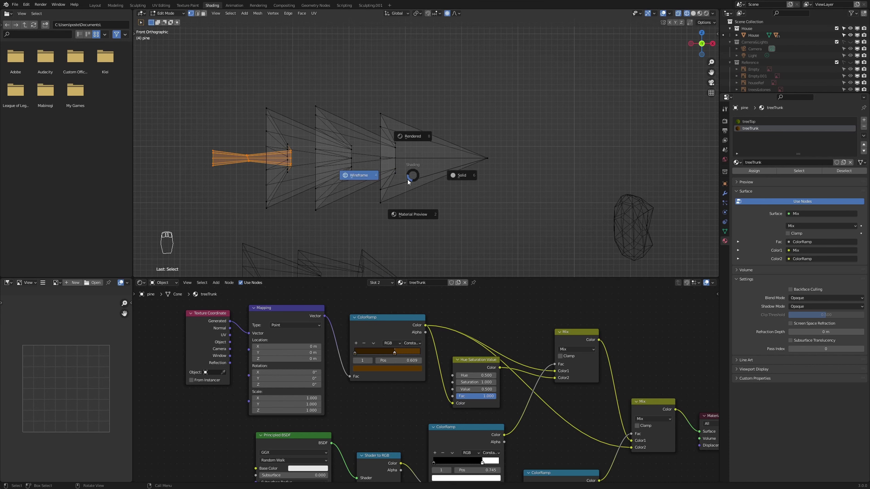
{"action": "left_click", "coordinate": [407, 215]}
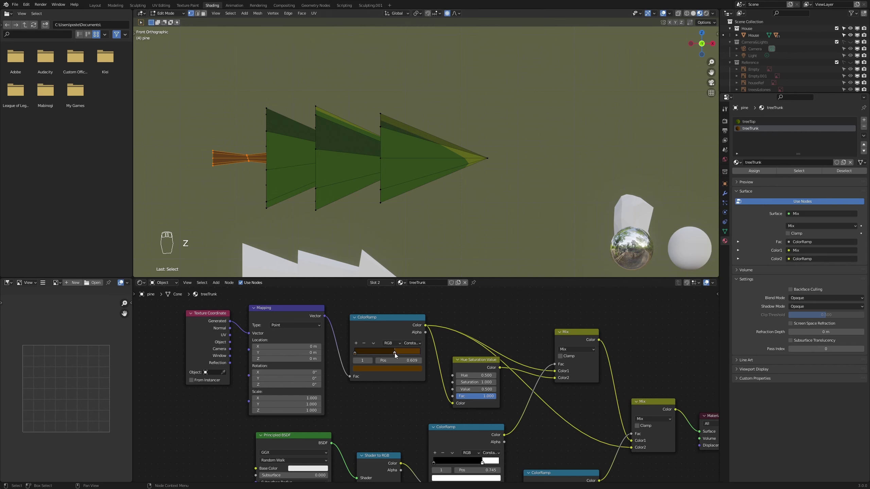
{"action": "left_click_drag", "start_coordinate": [394, 353], "coordinate": [407, 353]}
Return to Object Mode, brighten the trunk gradient's lighter brown stop and place it at position 0.377
{"action": "key", "text": "Tab"}
{"action": "scroll", "coordinate": [340, 175], "scroll_direction": "up", "scroll_amount": 1}
{"action": "middle_click_drag", "start_coordinate": [193, 186], "coordinate": [324, 232]}
{"action": "key", "text": "KP_Decimal"}
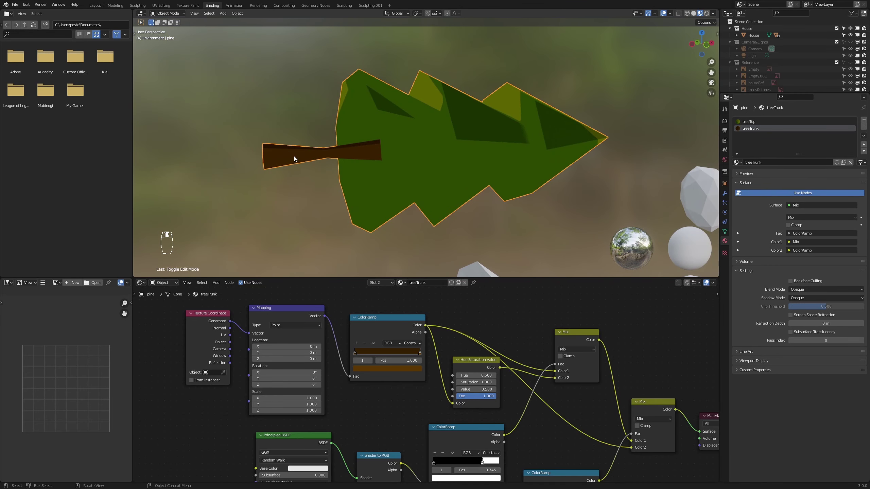
{"action": "scroll", "coordinate": [295, 165], "scroll_direction": "up", "scroll_amount": 1}
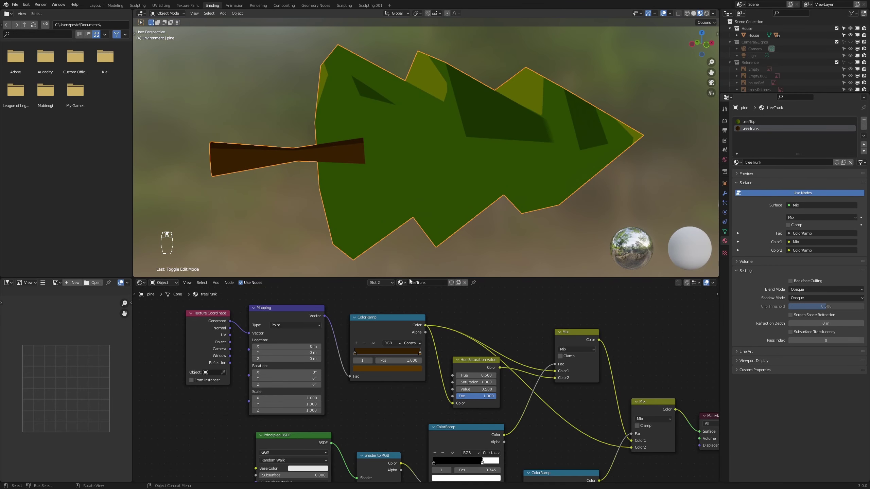
{"action": "left_click", "coordinate": [413, 369]}
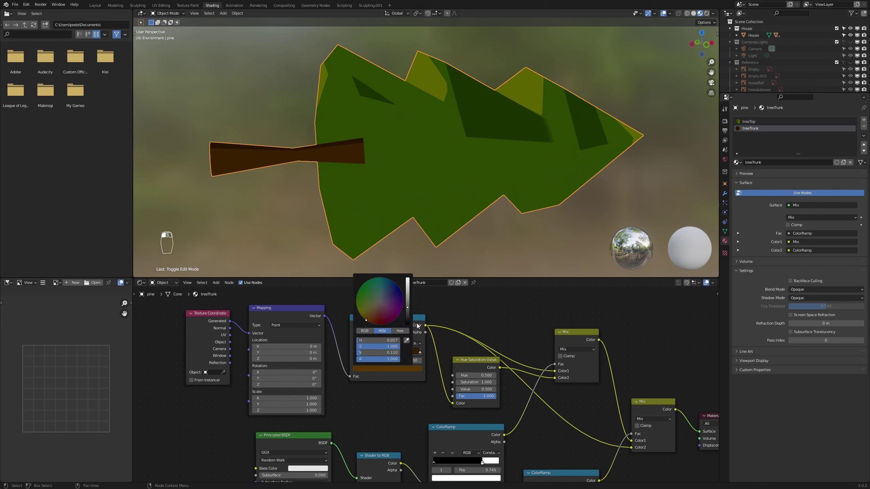
{"action": "left_click_drag", "start_coordinate": [408, 311], "coordinate": [407, 298]}
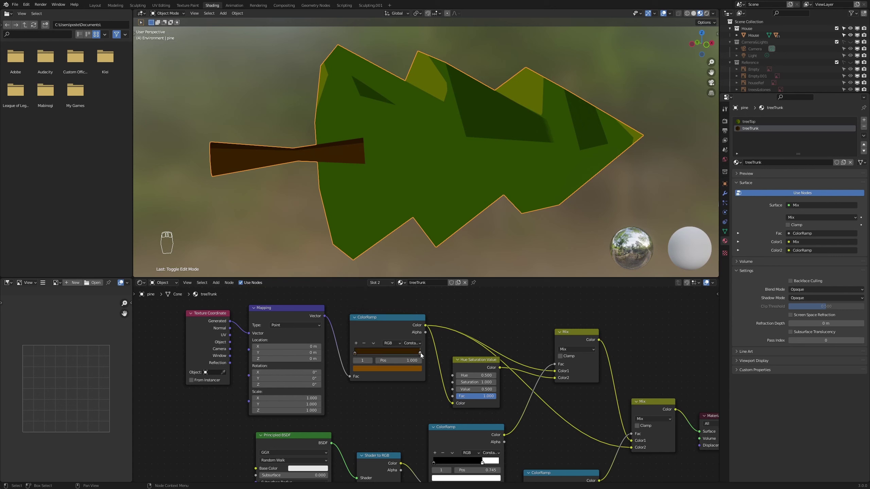
{"action": "left_click_drag", "start_coordinate": [397, 355], "coordinate": [377, 353]}
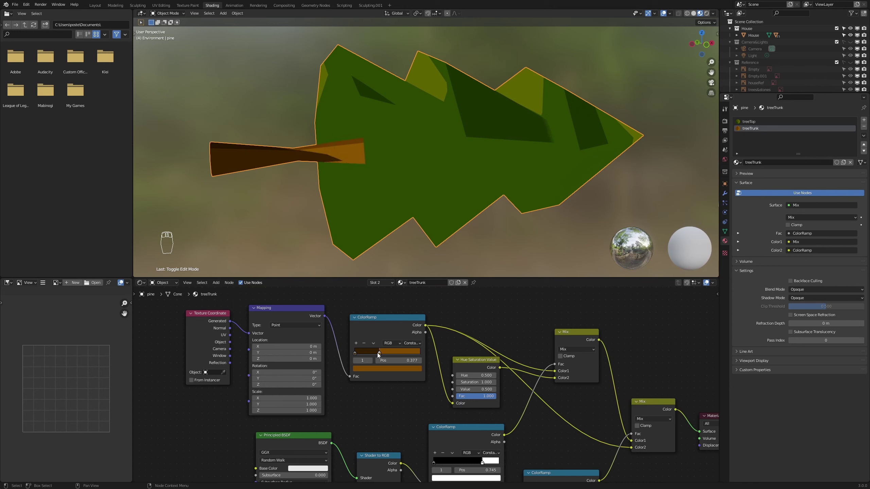
Change the trunk gradient ColorRamp's interpolation from Constant to Ease
{"action": "left_click", "coordinate": [412, 343]}
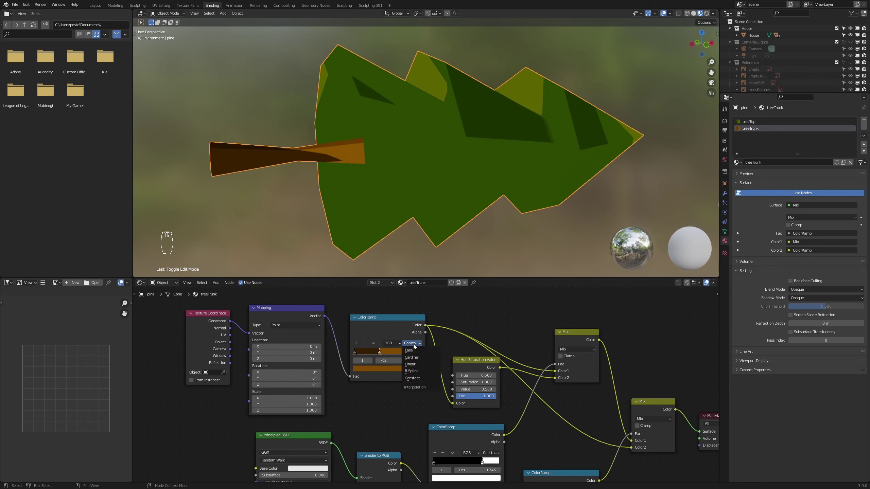
{"action": "left_click", "coordinate": [416, 351]}
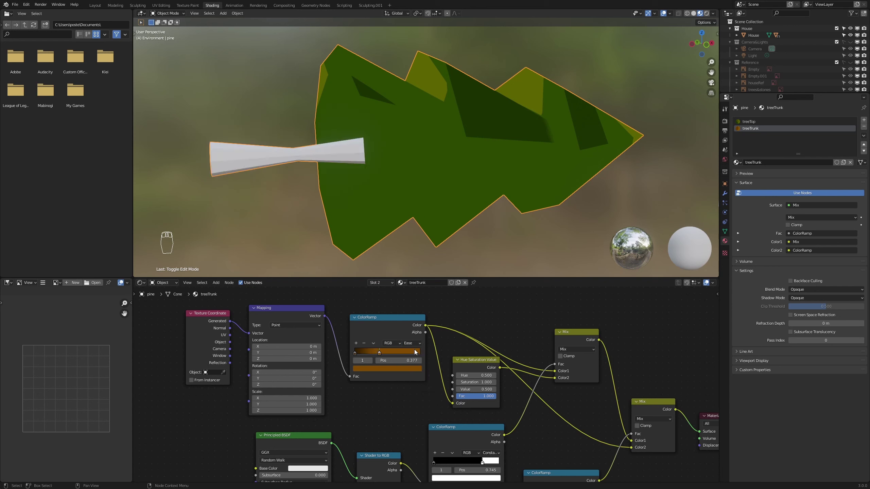
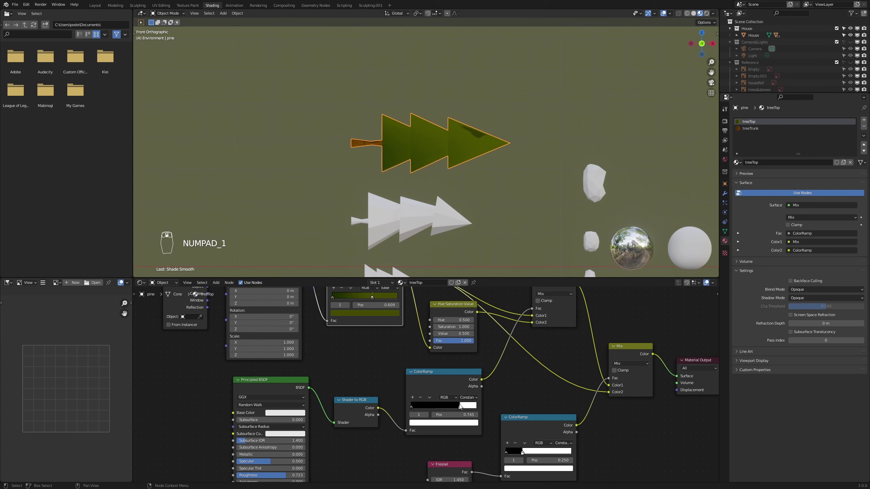
In treeTop, move the white stop of the shadow ColorRamp to 0.527 and of the Fresnel ColorRamp to 0.618
{"action": "left_click_drag", "start_coordinate": [460, 407], "coordinate": [445, 407]}
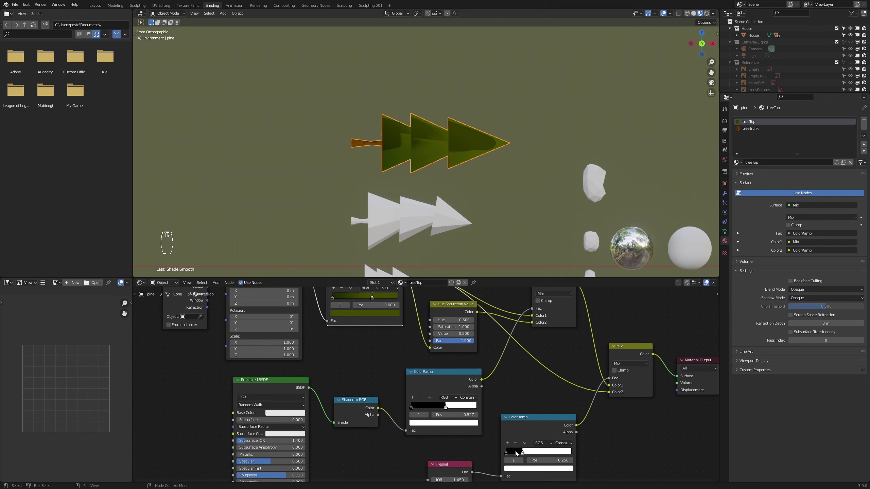
{"action": "left_click_drag", "start_coordinate": [522, 453], "coordinate": [548, 451]}
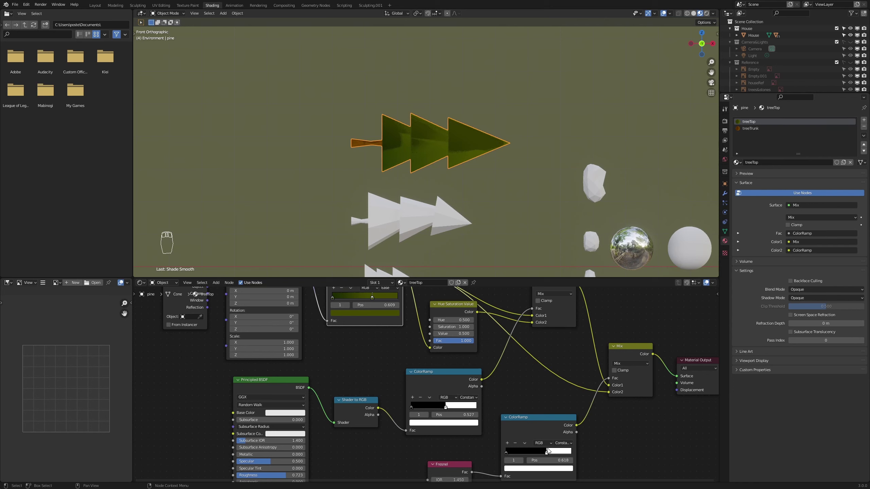
Move the white stop of the treeTop material's shadow ColorRamp to position 0.532
{"action": "scroll", "coordinate": [463, 176], "scroll_direction": "down", "scroll_amount": 5}
{"action": "scroll", "coordinate": [463, 176], "scroll_direction": "up", "scroll_amount": 4}
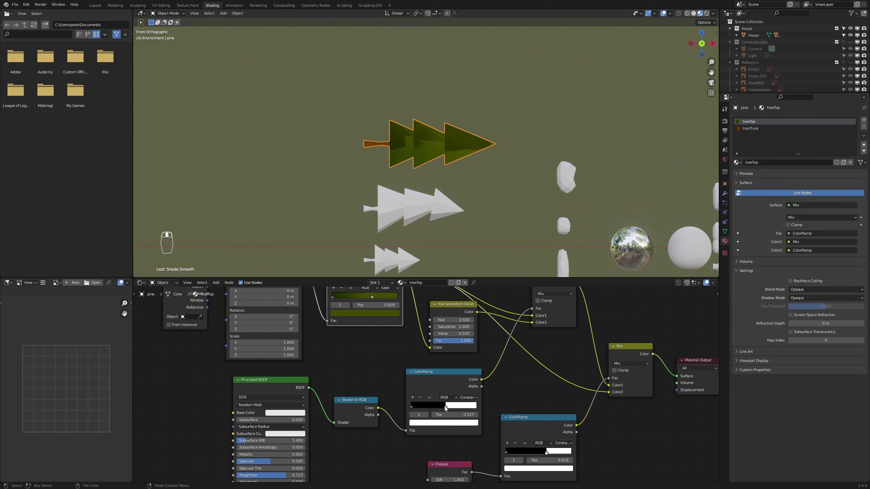
{"action": "mouse_move", "coordinate": [445, 408]}
{"action": "left_mouse_down"}
{"action": "mouse_move", "coordinate": [463, 408]}
{"action": "mouse_move", "coordinate": [402, 406]}
{"action": "mouse_move", "coordinate": [458, 408]}
{"action": "mouse_move", "coordinate": [445, 407]}
{"action": "left_mouse_up"}
{"action": "scroll", "coordinate": [444, 215], "scroll_direction": "down", "scroll_amount": 5}
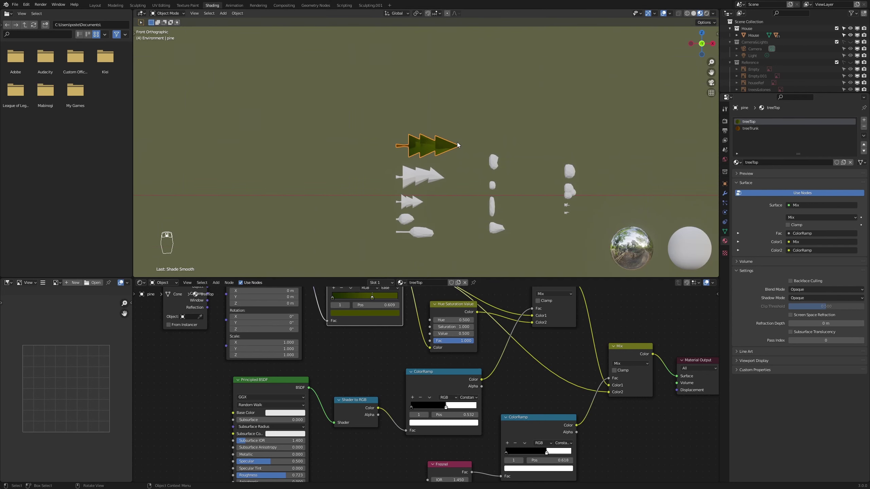
{"action": "scroll", "coordinate": [444, 215], "scroll_direction": "up", "scroll_amount": 3}
{"action": "scroll", "coordinate": [443, 215], "scroll_direction": "up", "scroll_amount": 3}
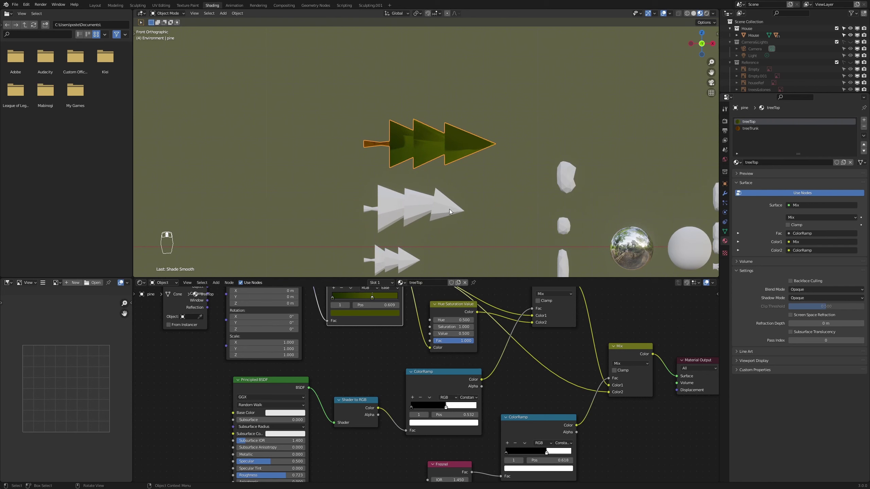
{"action": "scroll", "coordinate": [450, 211], "scroll_direction": "up", "scroll_amount": 4}
{"action": "scroll", "coordinate": [373, 172], "scroll_direction": "down", "scroll_amount": 4}
Add a third material slot to the pine, assign it a separate copy of Material and rename the copy outlines
{"action": "middle_click_drag", "start_coordinate": [479, 247], "coordinate": [477, 178], "text": "shift"}
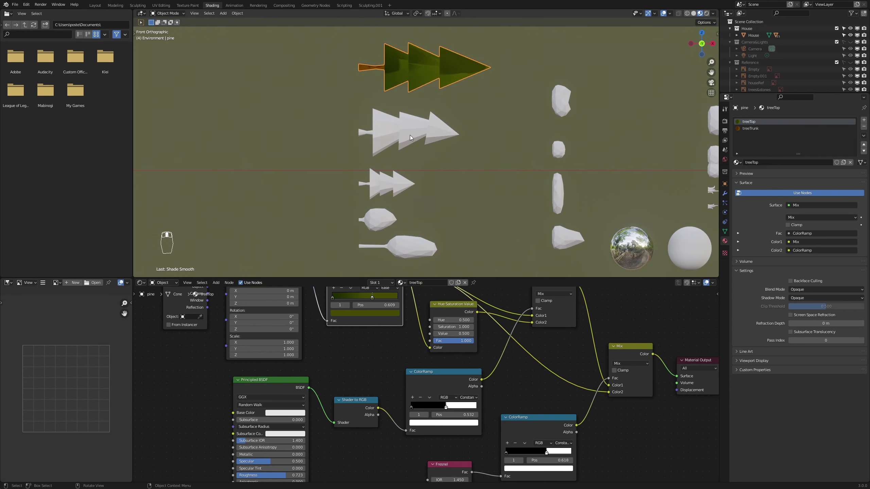
{"action": "left_click", "coordinate": [408, 252]}
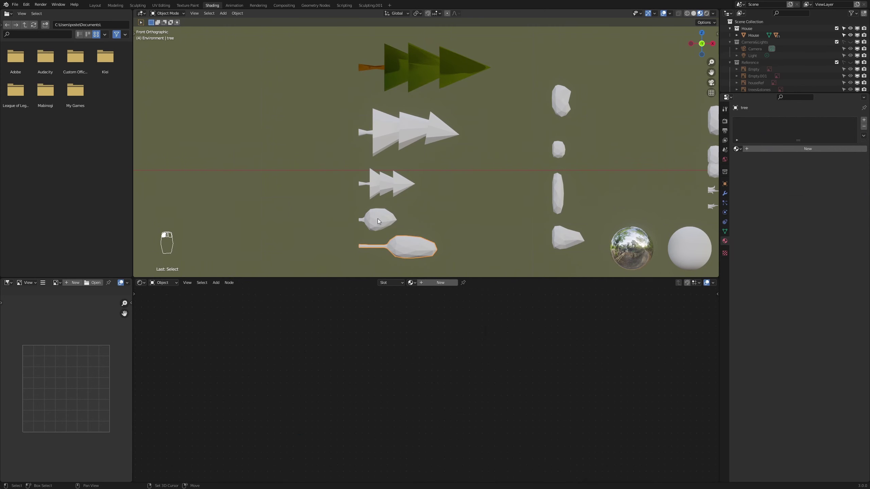
{"action": "left_click", "coordinate": [417, 71]}
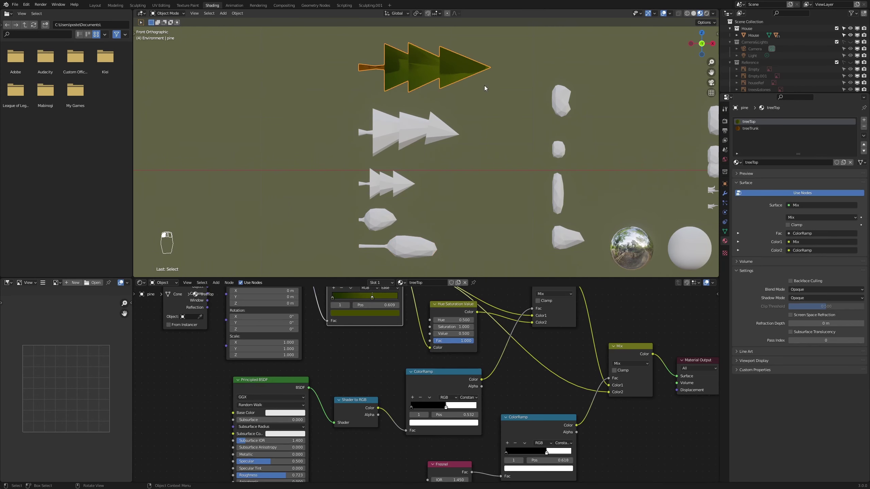
{"action": "left_click", "coordinate": [864, 120]}
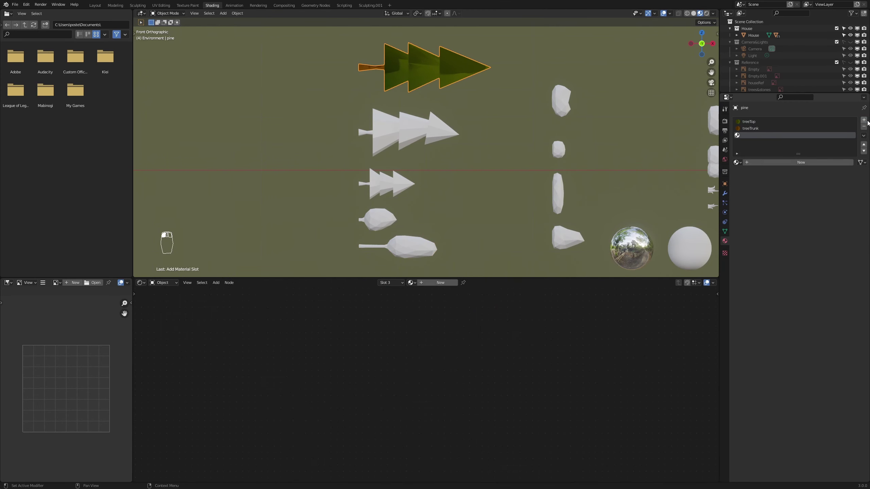
{"action": "left_click", "coordinate": [738, 162]}
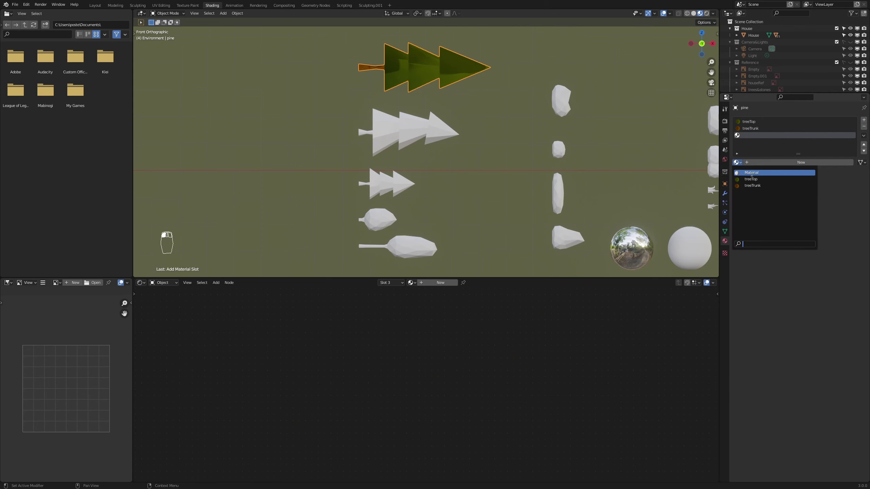
{"action": "left_click", "coordinate": [751, 173]}
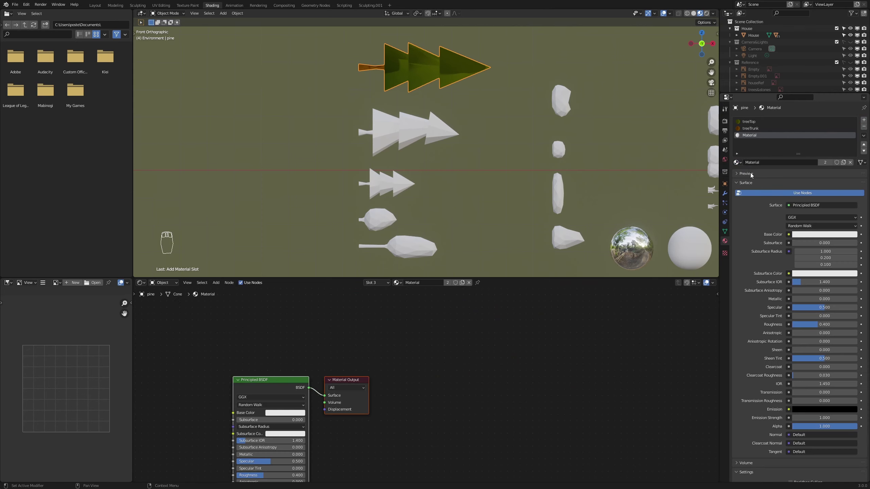
{"action": "left_click", "coordinate": [843, 163]}
{"action": "double_click", "coordinate": [752, 135]}
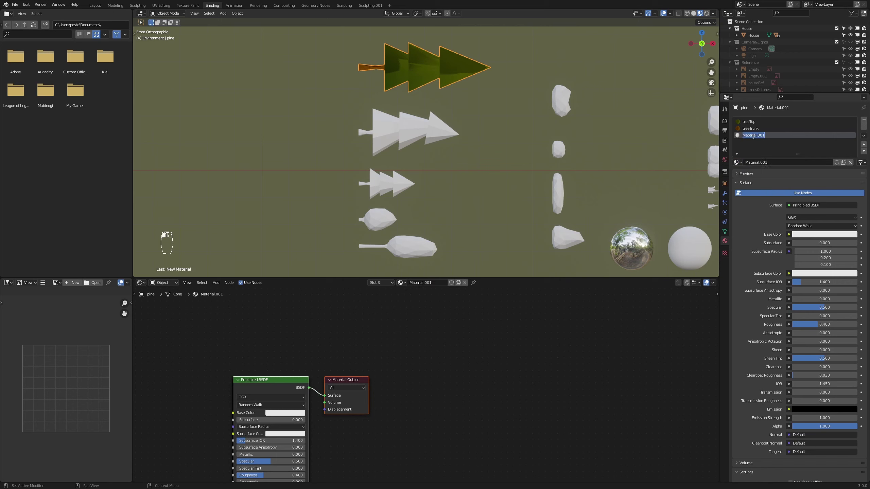
{"action": "type", "text": "outlines"}
{"action": "key", "text": "Return"}
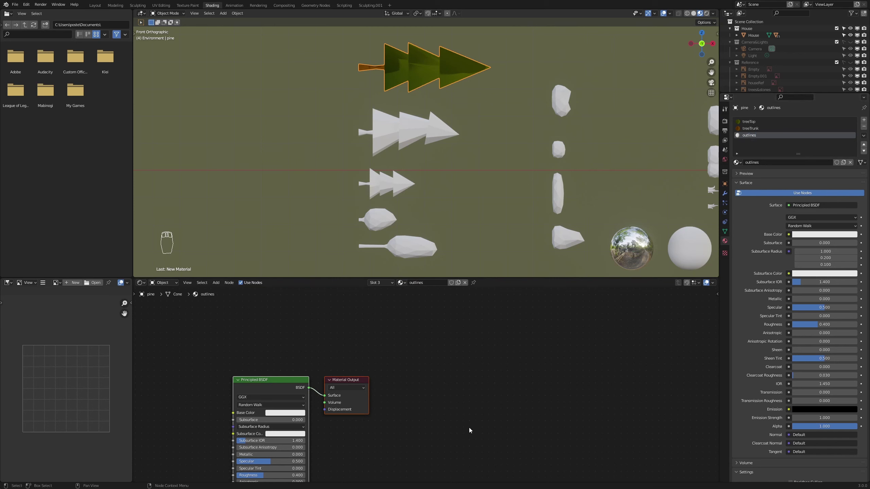
Set the Principled BSDF base color of the outlines material to black
{"action": "middle_click_drag", "start_coordinate": [369, 419], "coordinate": [519, 364]}
{"action": "scroll", "coordinate": [491, 383], "scroll_direction": "up", "scroll_amount": 4}
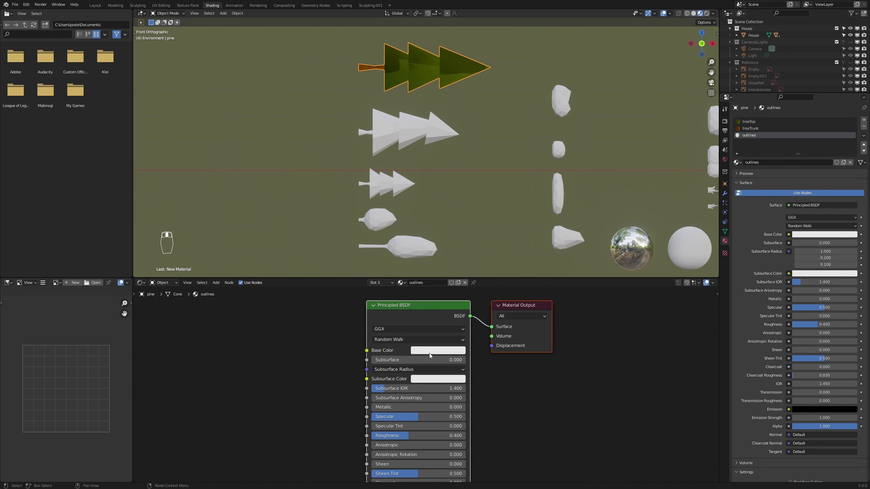
{"action": "left_click", "coordinate": [427, 351]}
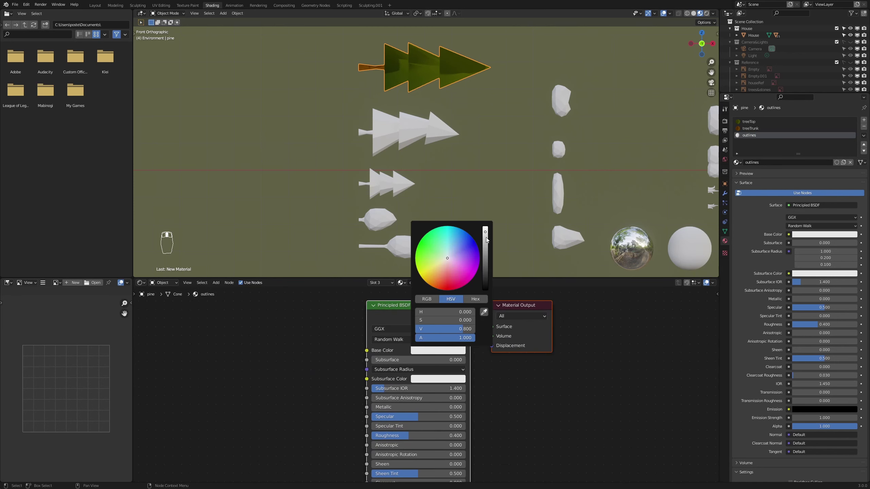
{"action": "left_click_drag", "start_coordinate": [487, 239], "coordinate": [485, 289]}
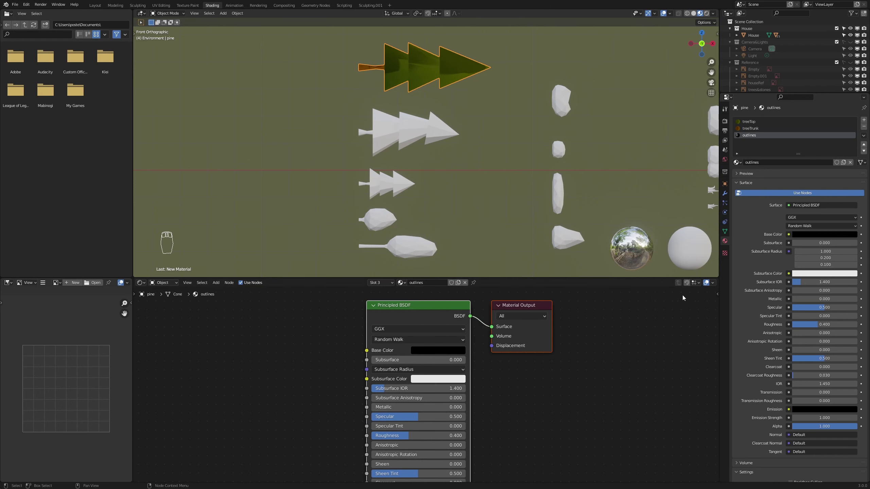
Add a Solidify modifier to the pine and set its thickness to -0.01 m
{"action": "left_click", "coordinate": [725, 193]}
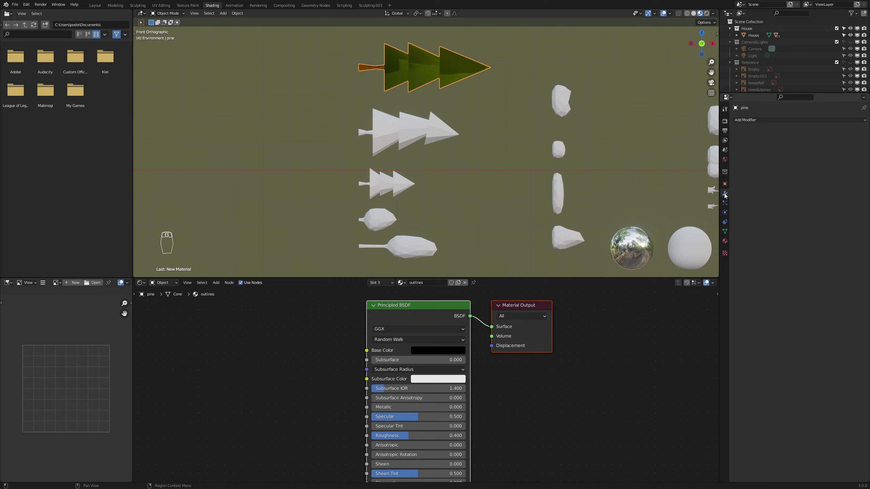
{"action": "left_click", "coordinate": [753, 120]}
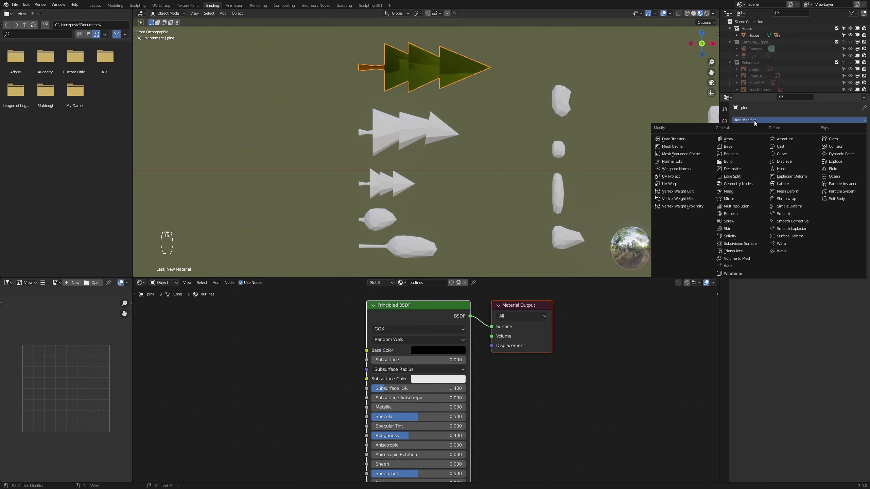
{"action": "left_click", "coordinate": [737, 235]}
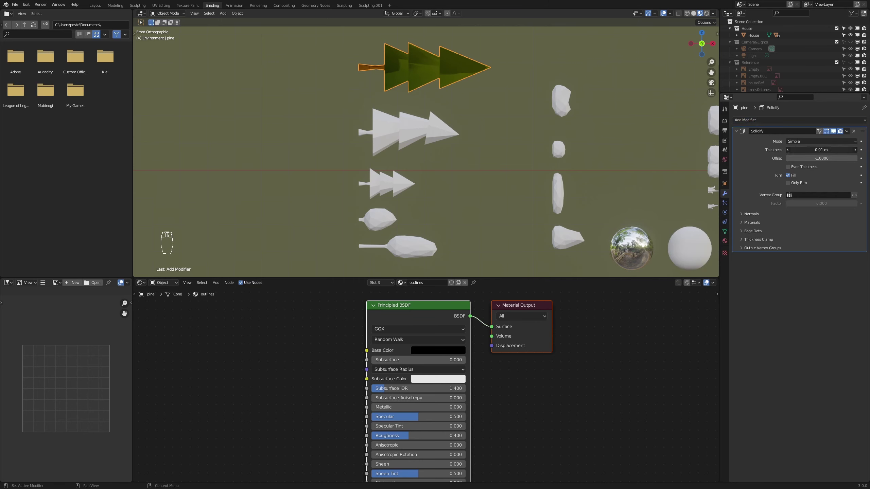
{"action": "left_click", "coordinate": [795, 151]}
{"action": "type", "text": "-"}
{"action": "key", "text": "Return"}
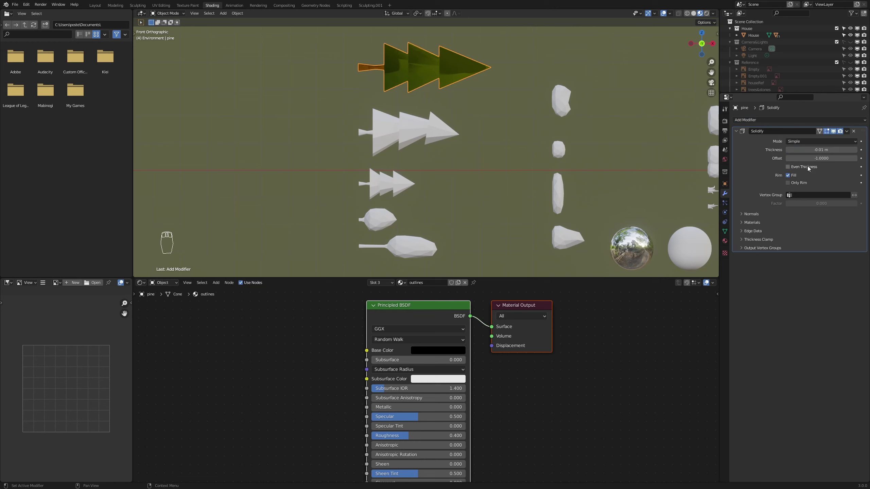
Enable flipped and high-quality normals in the Solidify modifier and set its material offset to 2
{"action": "left_click", "coordinate": [750, 214]}
{"action": "left_click", "coordinate": [788, 225]}
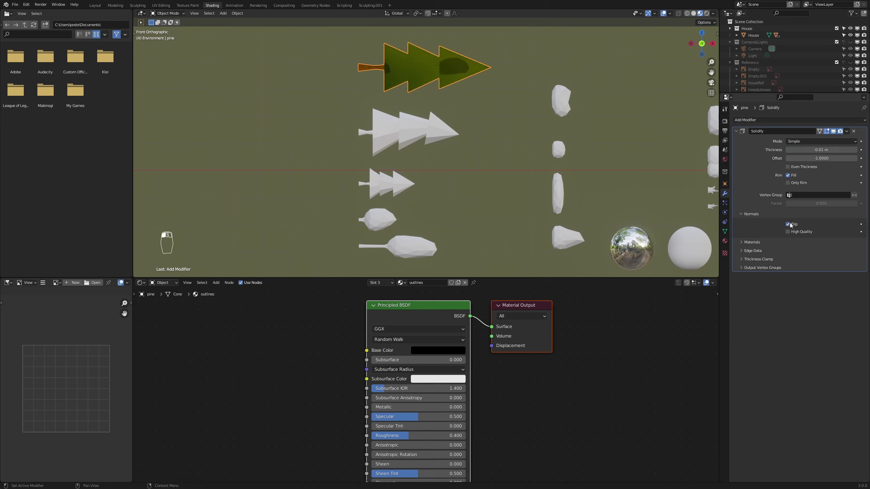
{"action": "left_click", "coordinate": [791, 233]}
{"action": "left_click", "coordinate": [752, 243]}
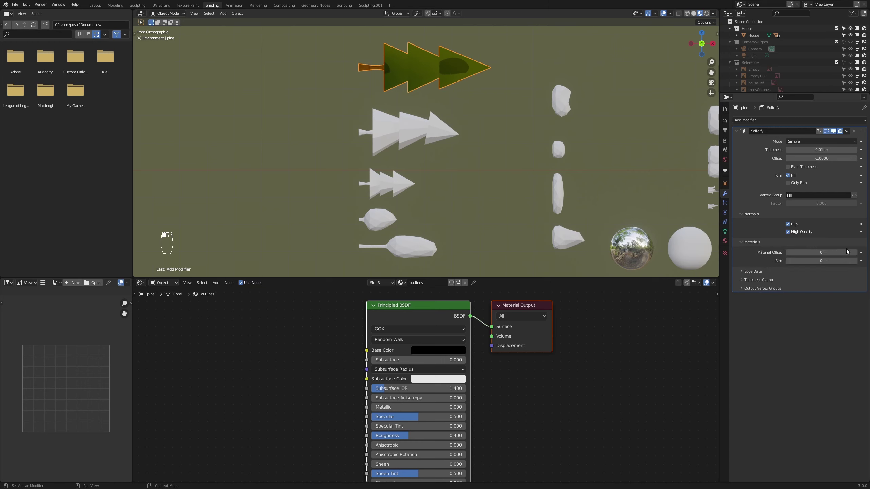
{"action": "left_click", "coordinate": [855, 252]}
{"action": "left_click", "coordinate": [854, 253]}
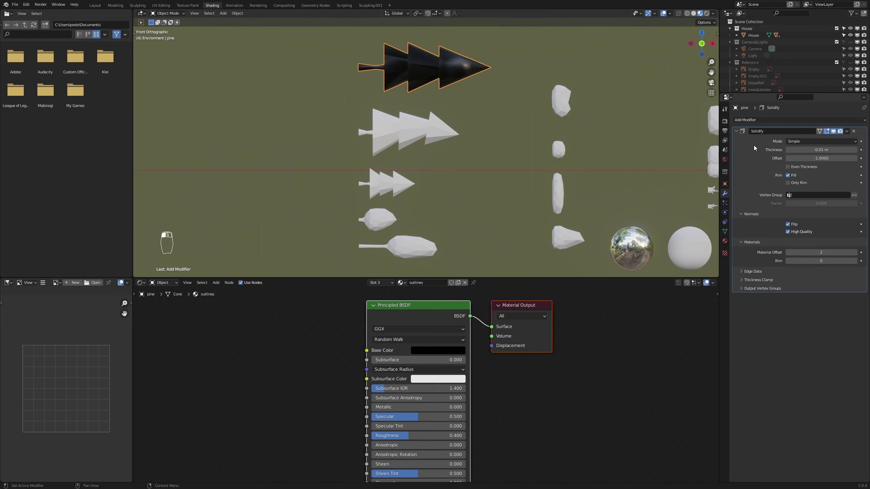
Give the outlines material Alpha Blend as blend mode, None as shadow mode, and enable backface culling
{"action": "left_click", "coordinate": [725, 241]}
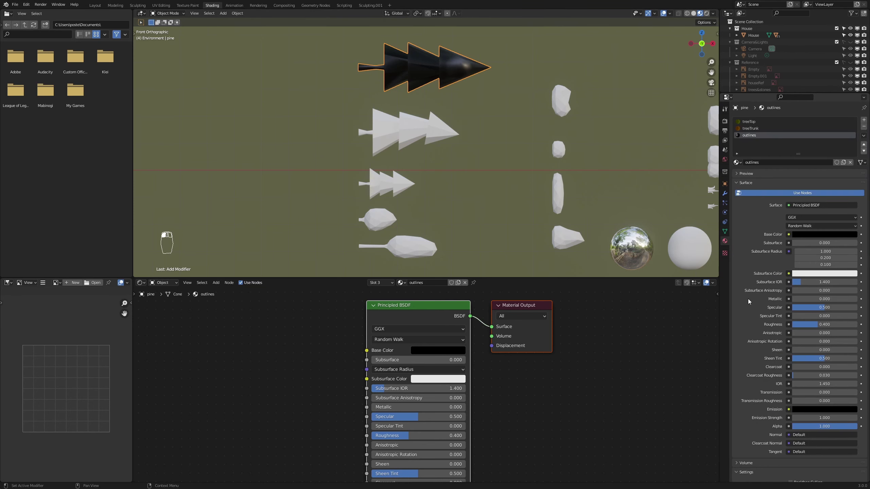
{"action": "scroll", "coordinate": [760, 351], "scroll_direction": "down", "scroll_amount": 4}
{"action": "scroll", "coordinate": [761, 351], "scroll_direction": "down", "scroll_amount": 2}
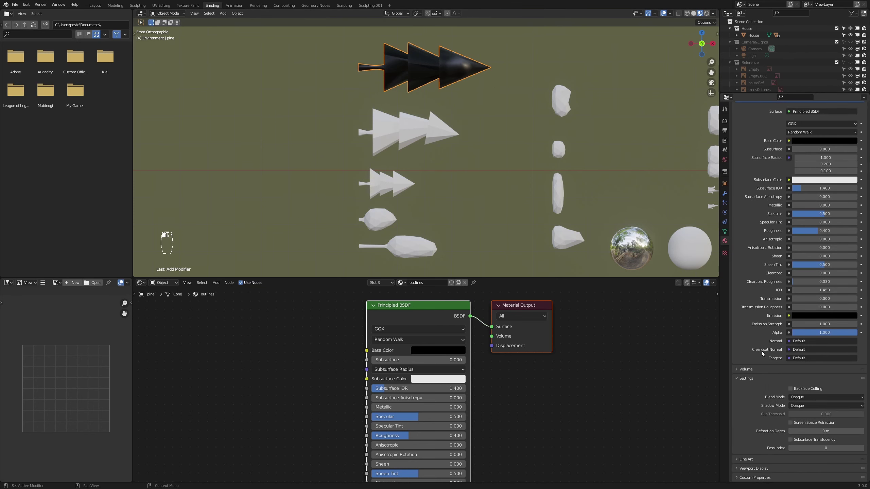
{"action": "left_click", "coordinate": [802, 397]}
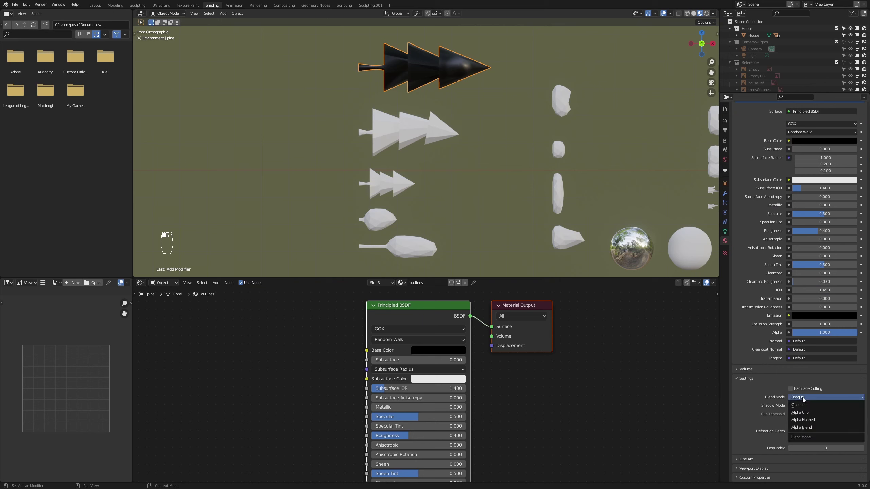
{"action": "left_click", "coordinate": [806, 427]}
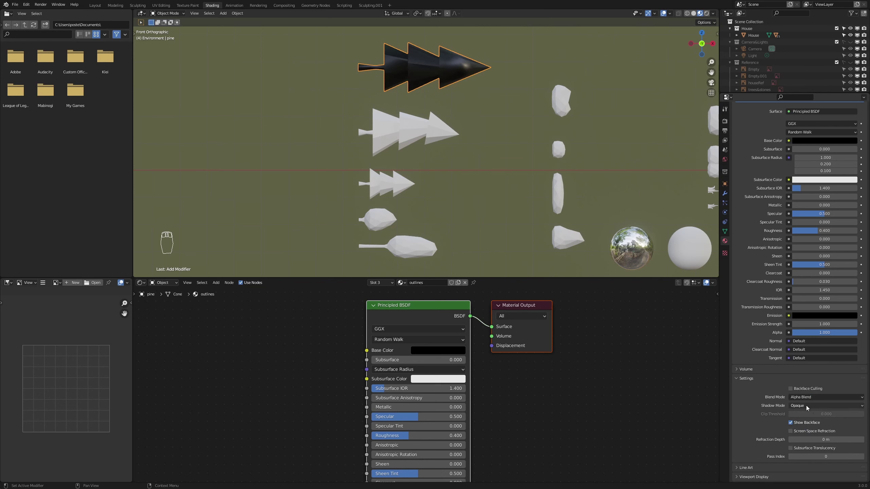
{"action": "left_click", "coordinate": [806, 405]}
{"action": "left_click", "coordinate": [804, 413]}
{"action": "left_click", "coordinate": [791, 388]}
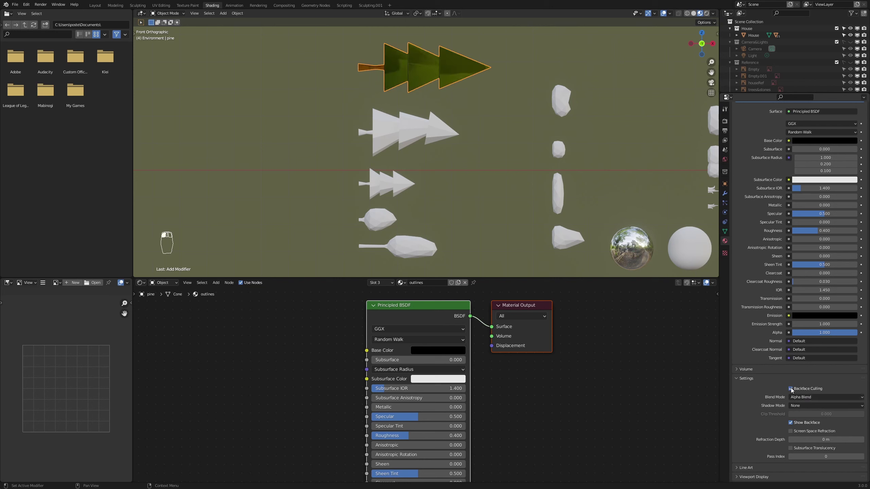
Set the thickness of the pine's Solidify modifier to -0.02 m
{"action": "scroll", "coordinate": [414, 76], "scroll_direction": "up", "scroll_amount": 5}
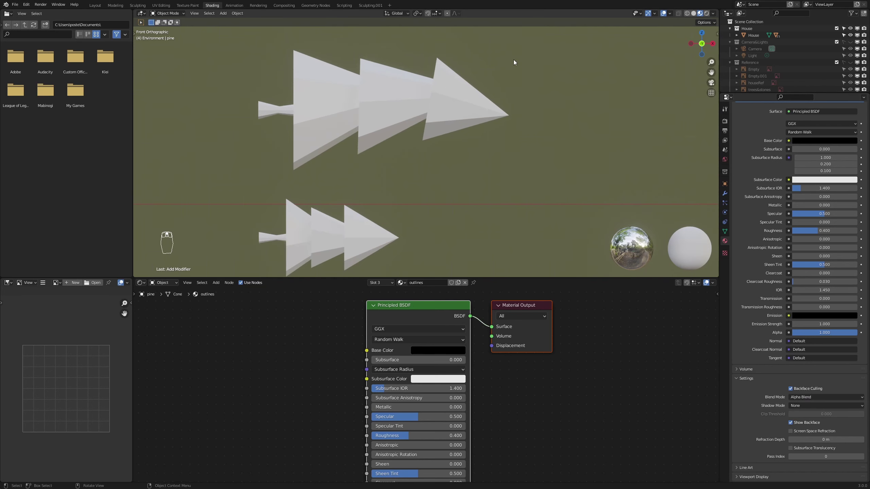
{"action": "middle_click_drag", "start_coordinate": [557, 197], "coordinate": [556, 257], "text": "shift"}
{"action": "scroll", "coordinate": [503, 205], "scroll_direction": "up", "scroll_amount": 2}
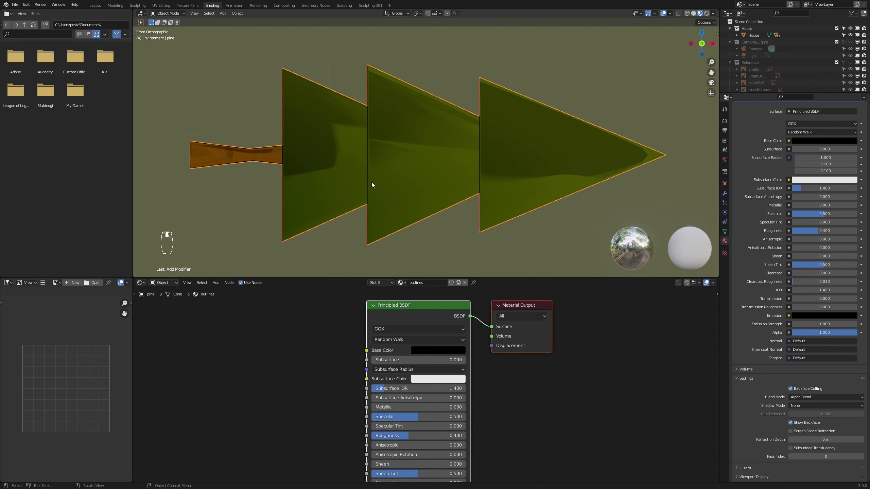
{"action": "left_click", "coordinate": [725, 194]}
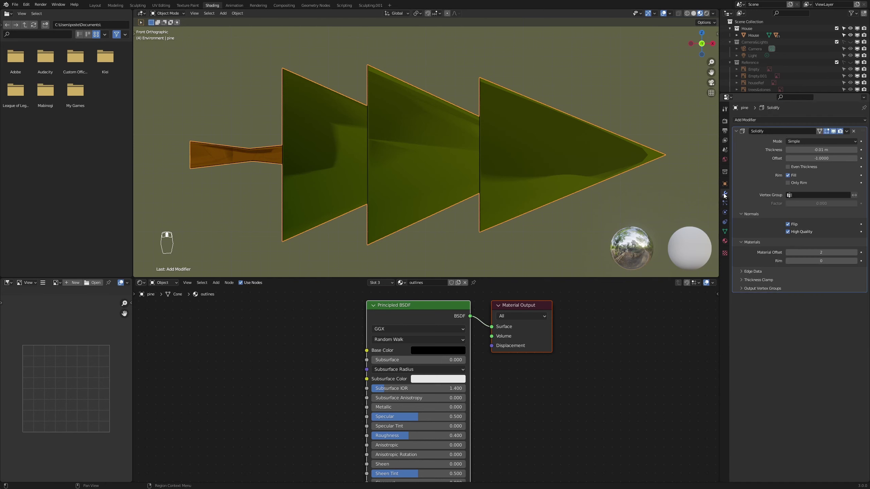
{"action": "left_click", "coordinate": [813, 150]}
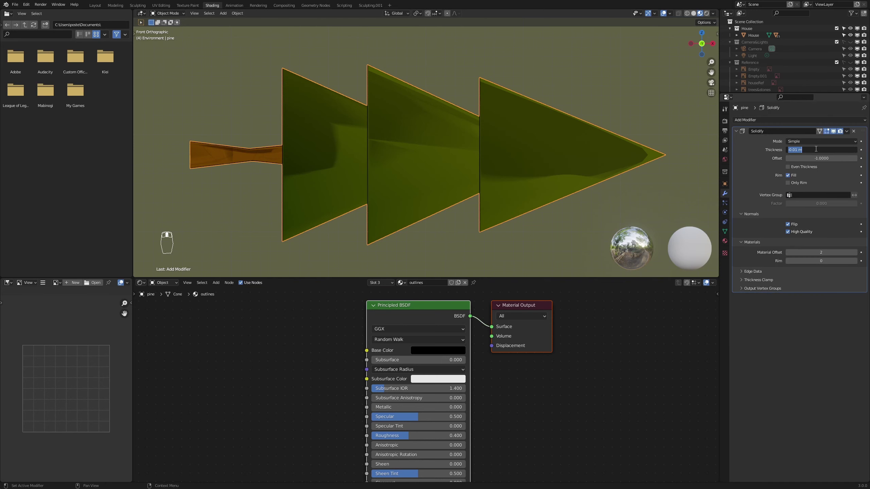
{"action": "left_click", "coordinate": [795, 150]}
{"action": "type", "text": "2"}
{"action": "key", "text": "Return"}
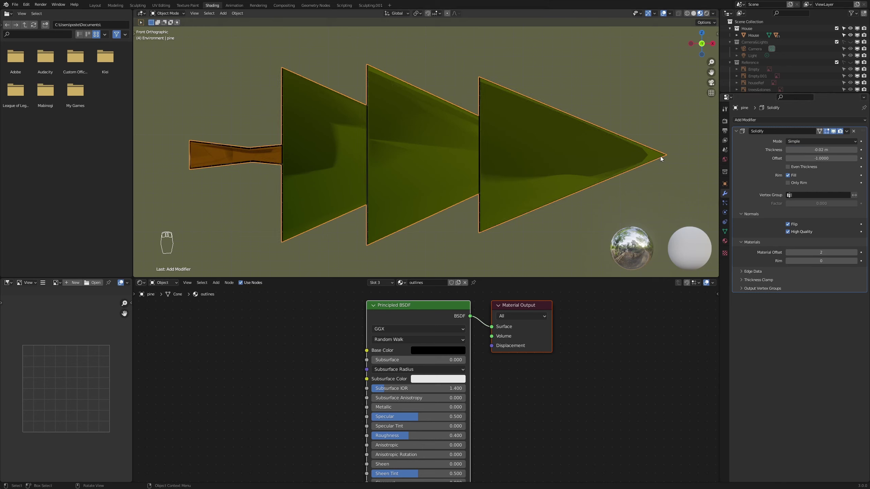
Set the thickness of the pine's Solidify modifier to -0.025 m
{"action": "middle_click_drag", "start_coordinate": [661, 158], "coordinate": [532, 214]}
{"action": "scroll", "coordinate": [542, 204], "scroll_direction": "down", "scroll_amount": 6}
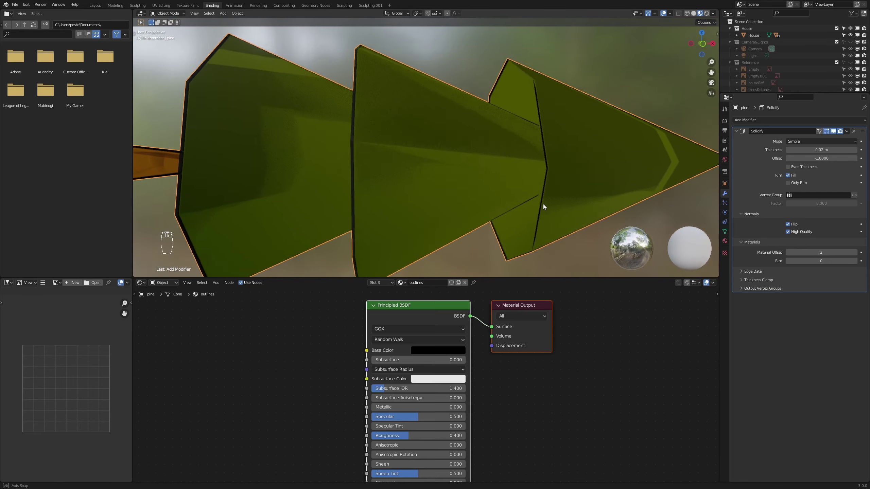
{"action": "scroll", "coordinate": [470, 201], "scroll_direction": "up", "scroll_amount": 1}
{"action": "middle_click_drag", "start_coordinate": [471, 200], "coordinate": [487, 203]}
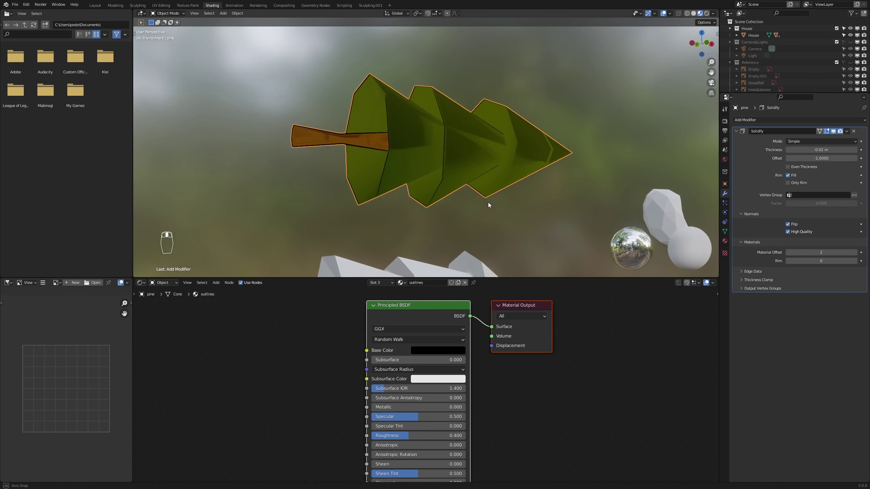
{"action": "scroll", "coordinate": [466, 207], "scroll_direction": "up", "scroll_amount": 3}
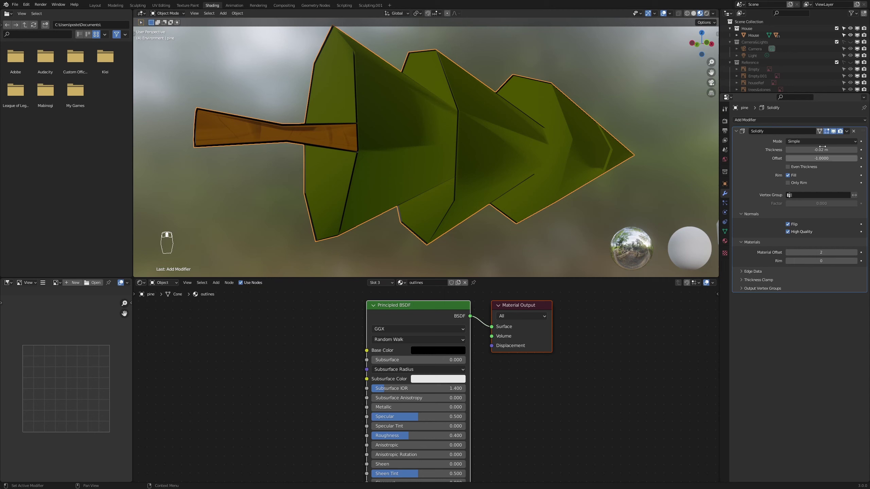
{"action": "left_click", "coordinate": [796, 149]}
{"action": "left_click", "coordinate": [795, 150]}
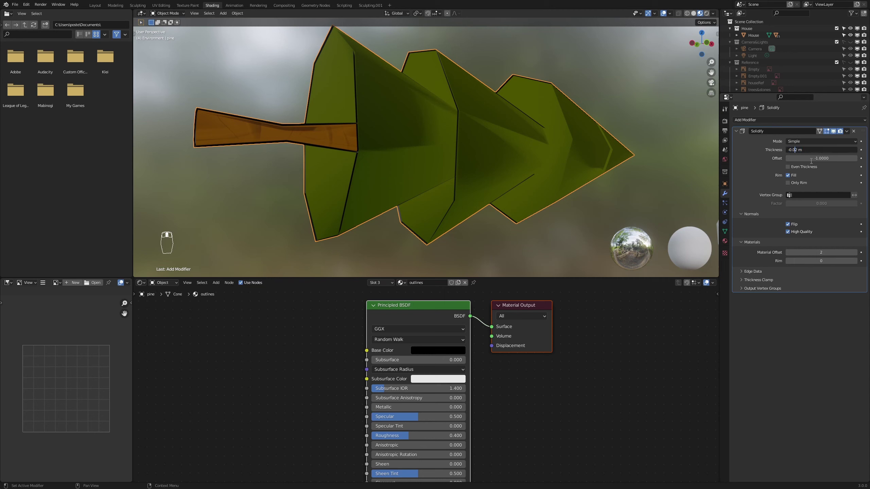
{"action": "key", "text": "Return"}
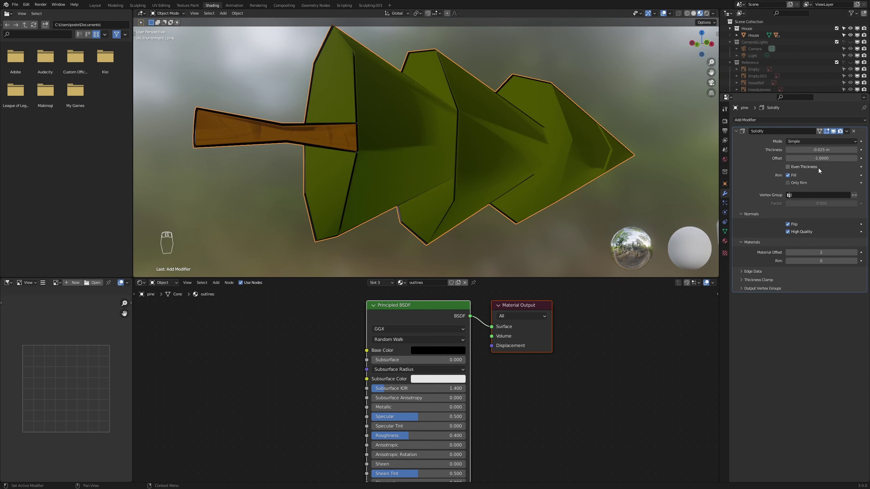
Return to the front view of the pine and save the file
{"action": "scroll", "coordinate": [425, 147], "scroll_direction": "down", "scroll_amount": 3}
{"action": "middle_click_drag", "start_coordinate": [520, 174], "coordinate": [490, 190]}
{"action": "key", "text": "KP_1"}
{"action": "scroll", "coordinate": [489, 191], "scroll_direction": "down", "scroll_amount": 3}
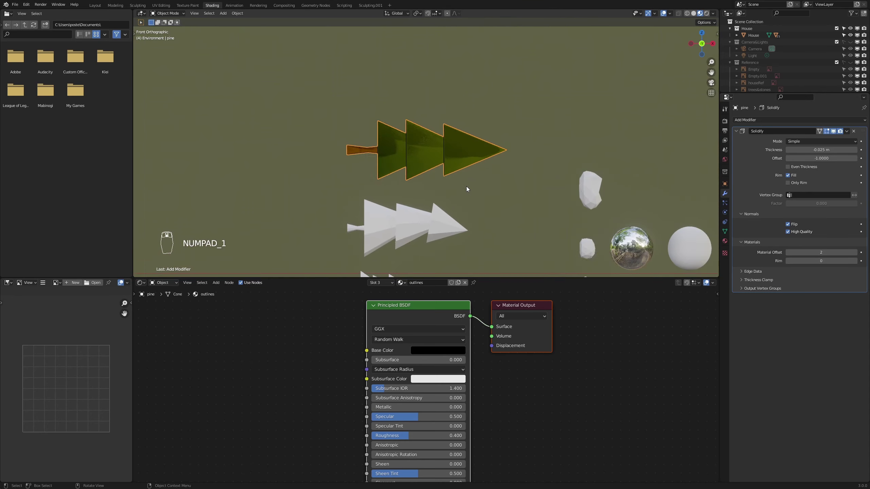
{"action": "scroll", "coordinate": [448, 183], "scroll_direction": "up", "scroll_amount": 1}
{"action": "key", "text": "ctrl+s"}
Copy the finished pine's Solidify modifier to the two other pines, the miniTree and the tree
{"action": "middle_click_drag", "start_coordinate": [492, 232], "coordinate": [506, 115], "text": "shift"}
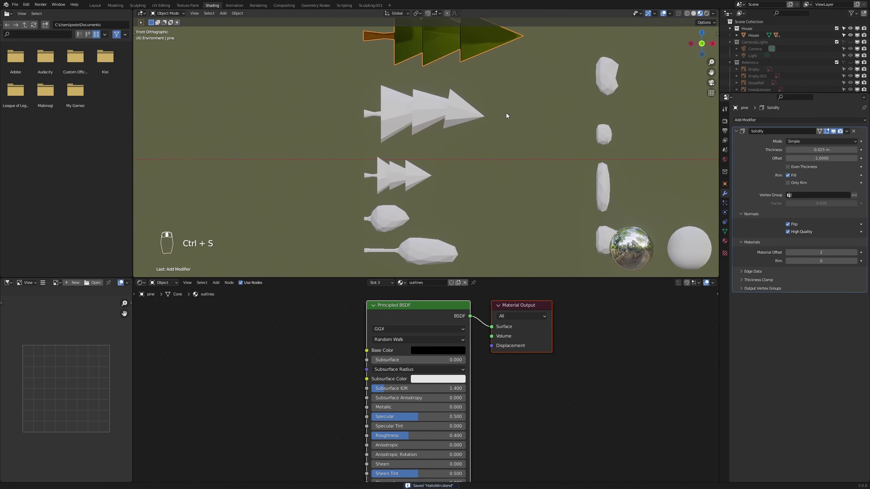
{"action": "scroll", "coordinate": [501, 114], "scroll_direction": "down", "scroll_amount": 1}
{"action": "left_click", "coordinate": [420, 233]}
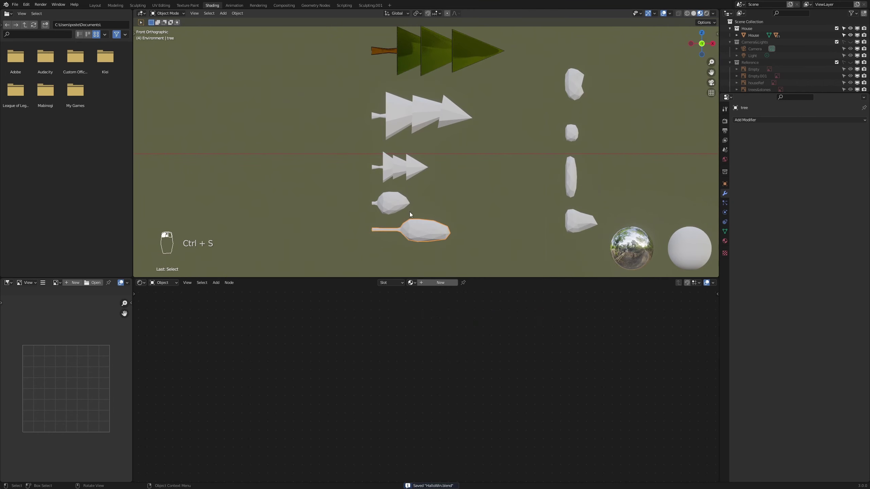
{"action": "left_click", "coordinate": [394, 204], "text": "shift"}
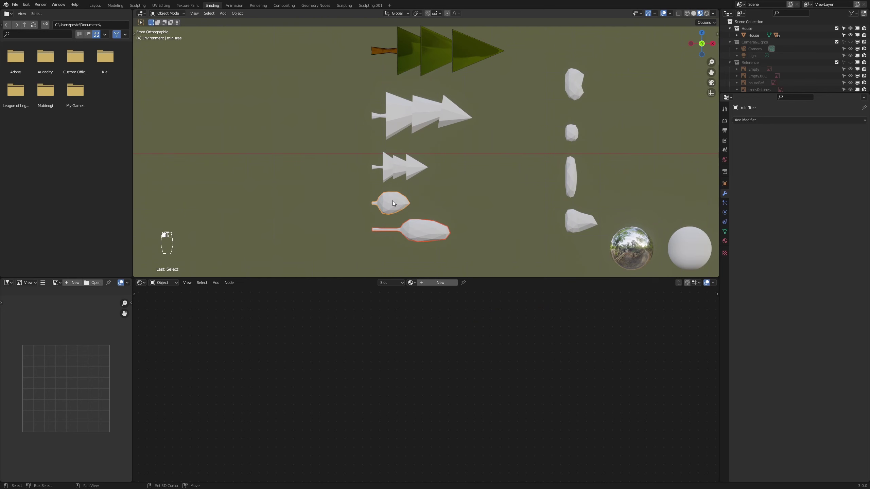
{"action": "left_click", "coordinate": [405, 168], "text": "shift"}
{"action": "left_click", "coordinate": [419, 111], "text": "shift"}
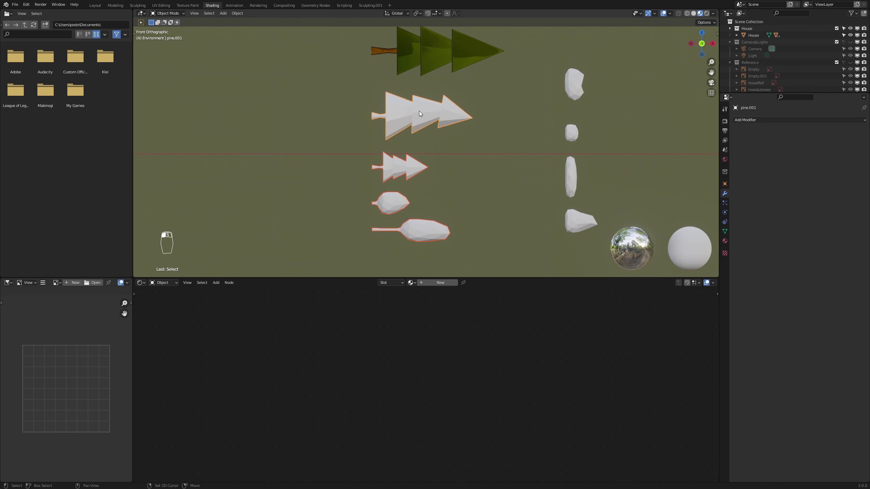
{"action": "left_click", "coordinate": [435, 58], "text": "shift"}
{"action": "key", "text": "ctrl+l"}
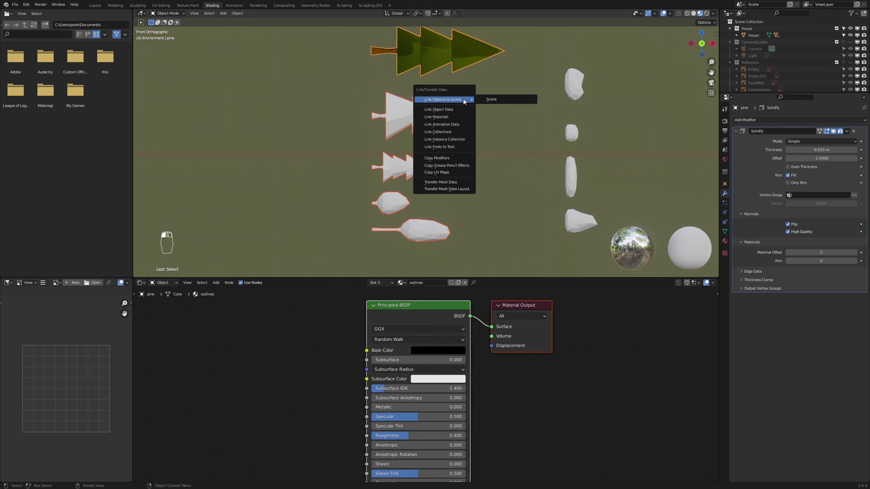
{"action": "left_click", "coordinate": [439, 159]}
Link the finished pine's materials to the other four selected trees
{"action": "key", "text": "ctrl+l"}
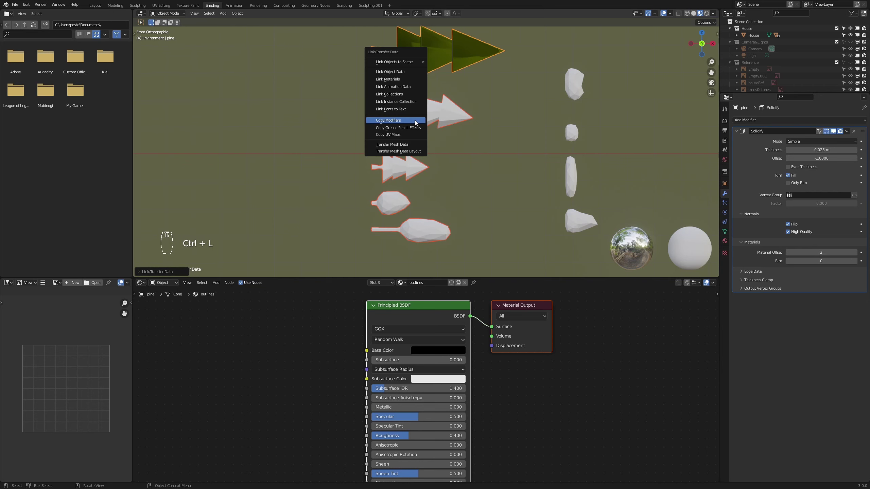
{"action": "left_click", "coordinate": [399, 79]}
{"action": "scroll", "coordinate": [439, 216], "scroll_direction": "up", "scroll_amount": 2}
{"action": "middle_click_drag", "start_coordinate": [429, 267], "coordinate": [469, 131], "text": "shift"}
{"action": "scroll", "coordinate": [526, 233], "scroll_direction": "up", "scroll_amount": 2}
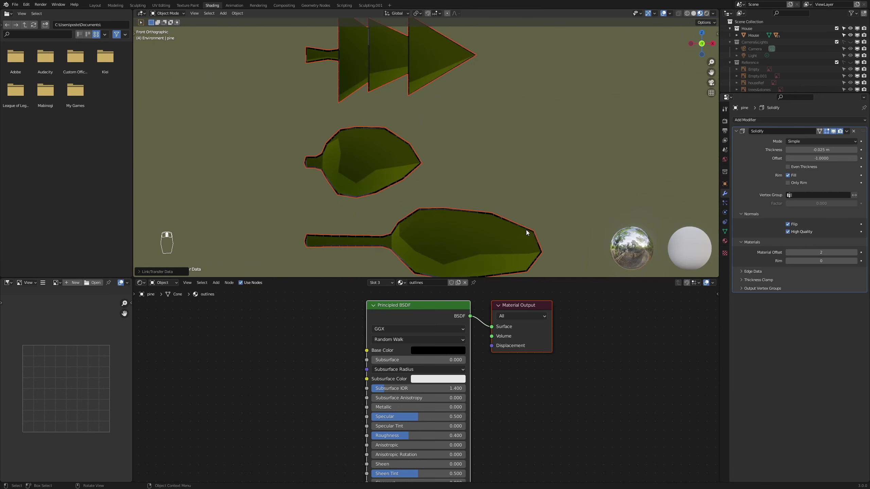
{"action": "scroll", "coordinate": [502, 196], "scroll_direction": "down", "scroll_amount": 4}
{"action": "scroll", "coordinate": [458, 165], "scroll_direction": "up", "scroll_amount": 2}
{"action": "scroll", "coordinate": [458, 167], "scroll_direction": "up", "scroll_amount": 3}
{"action": "scroll", "coordinate": [459, 167], "scroll_direction": "down", "scroll_amount": 5}
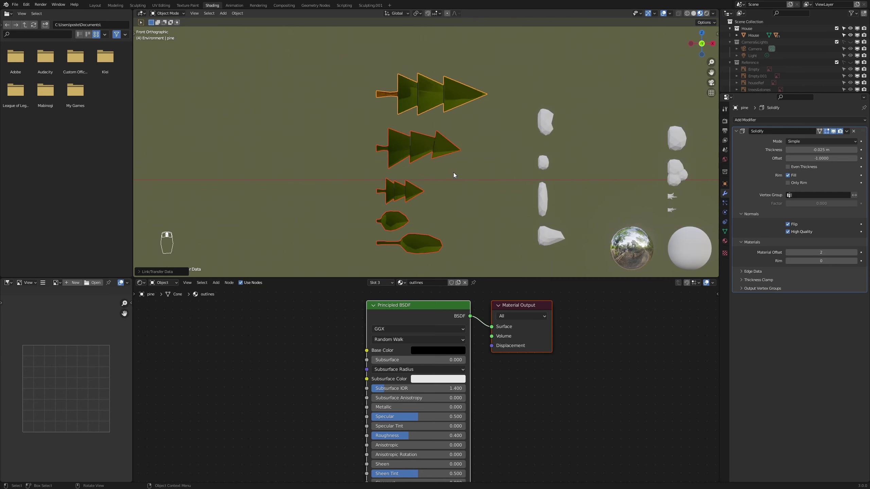
Apply smooth shading to all the selected trees
{"action": "right_click", "coordinate": [433, 144]}
{"action": "left_click", "coordinate": [434, 144]}
{"action": "scroll", "coordinate": [443, 259], "scroll_direction": "up", "scroll_amount": 5}
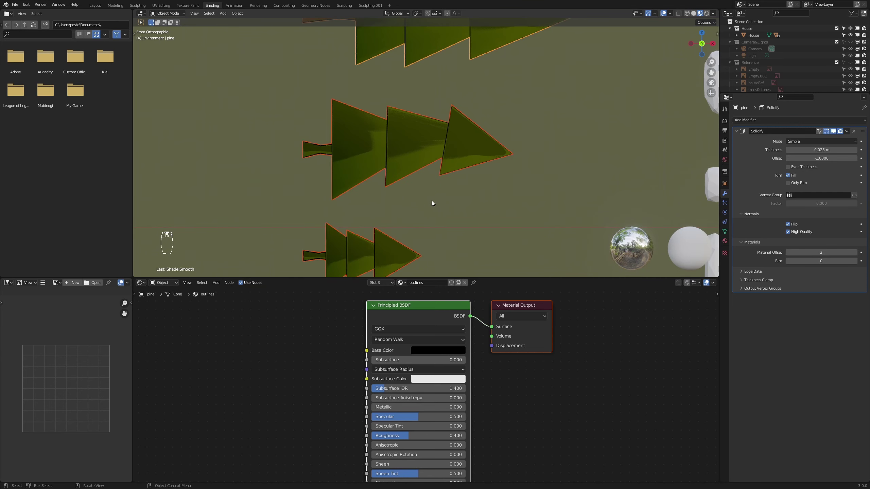
Switch to wireframe display and add a loop cut to the lowest foliage tier of pine.001 in Edit Mode
{"action": "left_click", "coordinate": [420, 165]}
{"action": "scroll", "coordinate": [336, 148], "scroll_direction": "up", "scroll_amount": 2}
{"action": "key", "text": "z"}
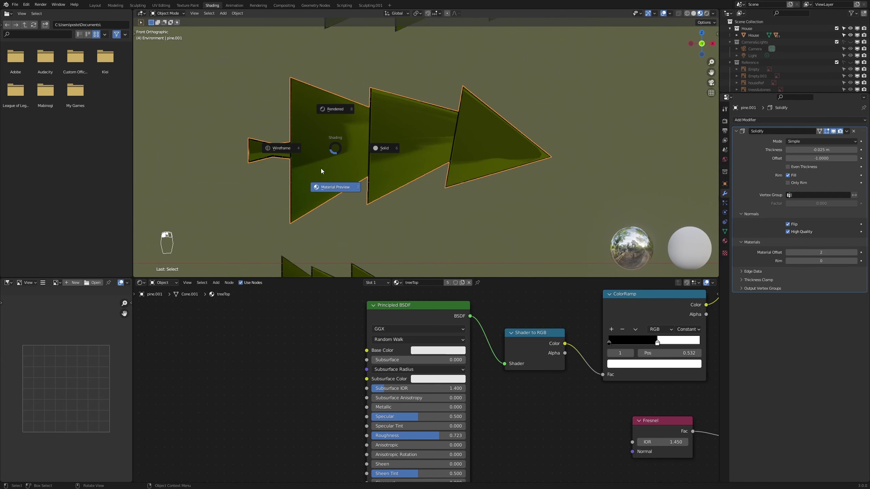
{"action": "left_click", "coordinate": [282, 145]}
{"action": "key", "text": "Tab"}
{"action": "key", "text": "ctrl+r"}
{"action": "left_click", "coordinate": [315, 129]}
Assign the treeTrunk material to the trunk faces of pine.001 by inverting a selection of its foliage
{"action": "scroll", "coordinate": [322, 135], "scroll_direction": "down", "scroll_amount": 2}
{"action": "left_click_drag", "start_coordinate": [326, 89], "coordinate": [340, 210], "text": "shift"}
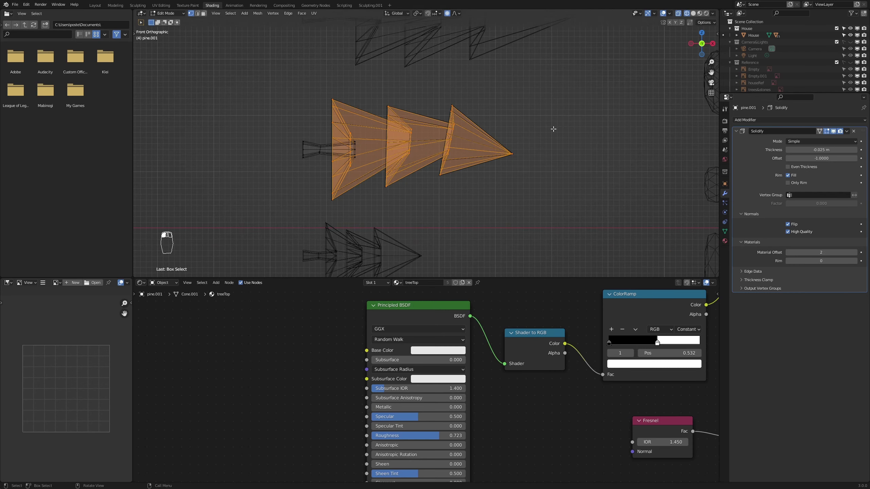
{"action": "left_click", "coordinate": [725, 241]}
{"action": "left_click", "coordinate": [754, 171]}
{"action": "key", "text": "ctrl+i"}
{"action": "left_click", "coordinate": [750, 128]}
{"action": "left_click", "coordinate": [754, 171]}
{"action": "key", "text": "Tab"}
Add a loop cut to the lowest foliage tier of pine.002 and assign the treeTrunk material to its trunk
{"action": "key", "text": "Tab"}
{"action": "key", "text": "ctrl+r"}
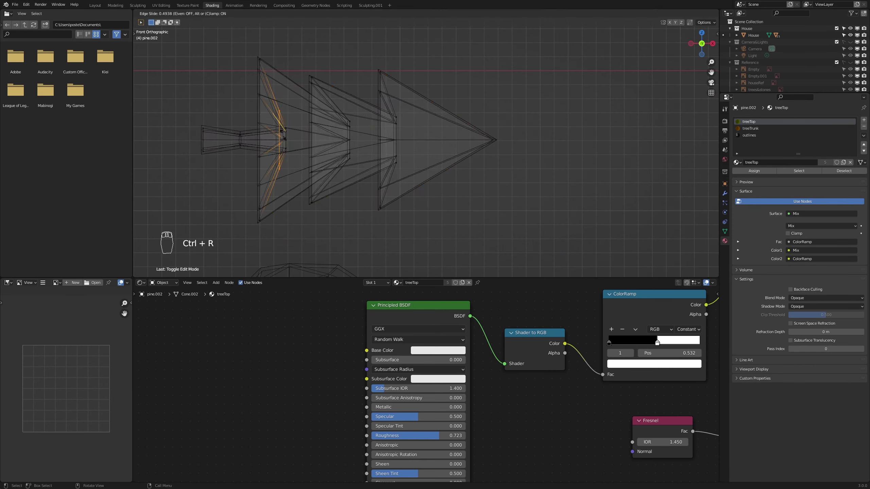
{"action": "left_click", "coordinate": [240, 146]}
{"action": "left_click_drag", "start_coordinate": [267, 55], "coordinate": [479, 219]}
{"action": "scroll", "coordinate": [435, 180], "scroll_direction": "up", "scroll_amount": 2}
{"action": "left_click", "coordinate": [748, 122]}
{"action": "key", "text": "ctrl+i"}
{"action": "left_click", "coordinate": [750, 129]}
{"action": "left_click", "coordinate": [754, 171]}
{"action": "key", "text": "Tab"}
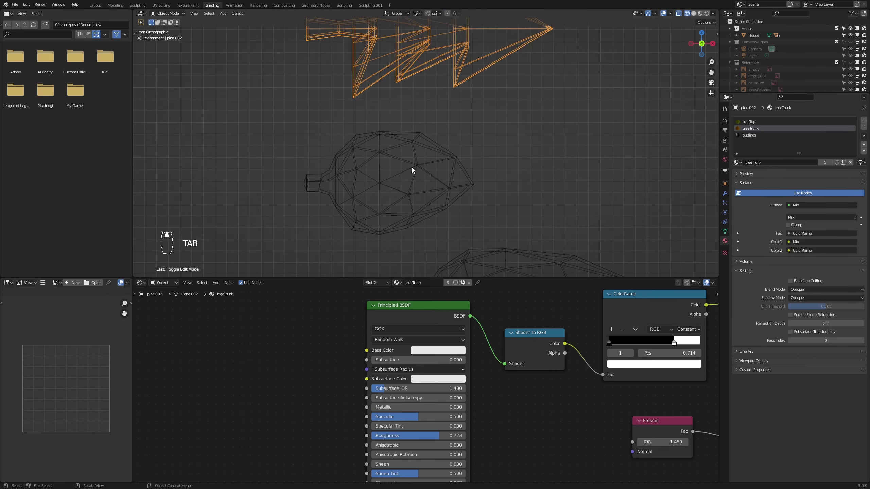
Assign the treeTrunk material to the trunk faces of the miniTree
{"action": "left_click", "coordinate": [410, 169]}
{"action": "key", "text": "Tab"}
{"action": "key", "text": "ctrl+i"}
{"action": "left_click", "coordinate": [750, 129]}
{"action": "key", "text": "Tab"}
Assign the treeTrunk material to the long trunk of the tree object and return the viewport to Material Preview
{"action": "left_click", "coordinate": [445, 171]}
{"action": "key", "text": "Tab"}
{"action": "left_click_drag", "start_coordinate": [625, 121], "coordinate": [376, 245]}
{"action": "key", "text": "ctrl+i"}
{"action": "left_click", "coordinate": [750, 129]}
{"action": "left_click", "coordinate": [754, 171]}
{"action": "key", "text": "z"}
{"action": "key", "text": "Tab"}
{"action": "scroll", "coordinate": [252, 43], "scroll_direction": "up", "scroll_amount": 2}
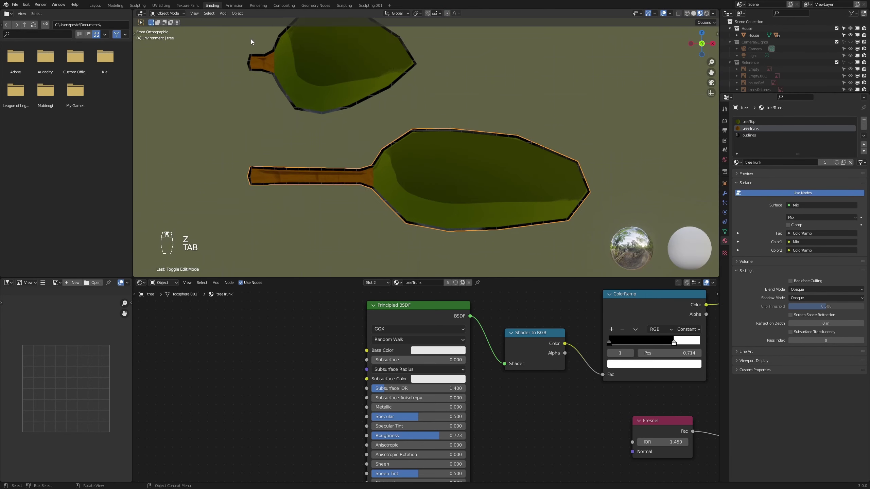
Save the file with all five trees textured
{"action": "scroll", "coordinate": [487, 159], "scroll_direction": "down", "scroll_amount": 5}
{"action": "scroll", "coordinate": [491, 157], "scroll_direction": "down", "scroll_amount": 5}
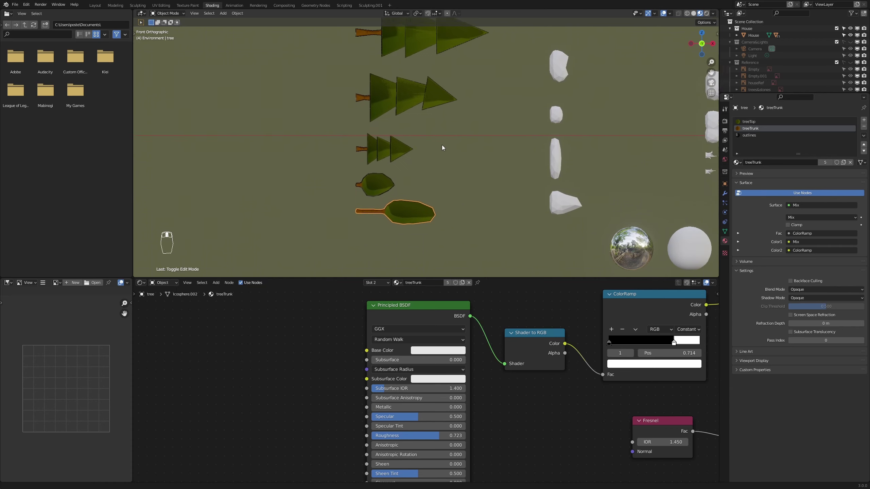
{"action": "key", "text": "ctrl+s"}
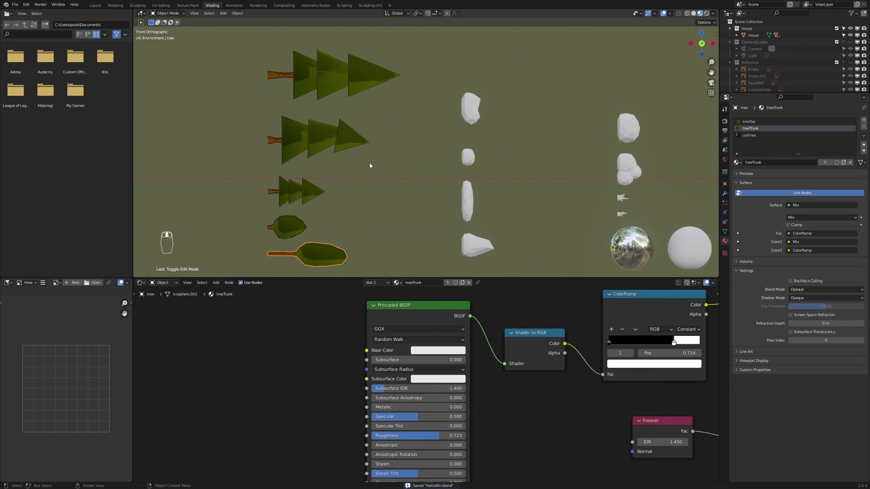
Set the white stop of the treeTop material's first ColorRamp to position 0.436 and save the file
{"action": "scroll", "coordinate": [392, 175], "scroll_direction": "down", "scroll_amount": 5}
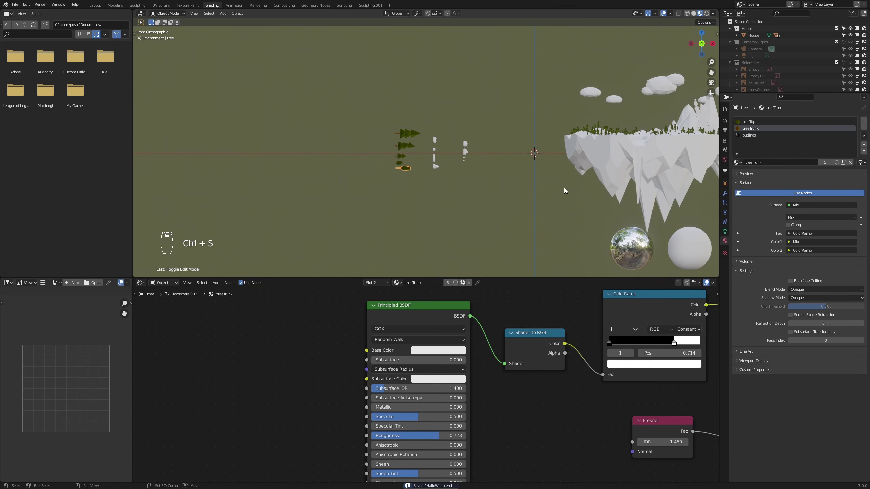
{"action": "middle_click_drag", "start_coordinate": [362, 190], "coordinate": [507, 210]}
{"action": "scroll", "coordinate": [500, 229], "scroll_direction": "up", "scroll_amount": 6}
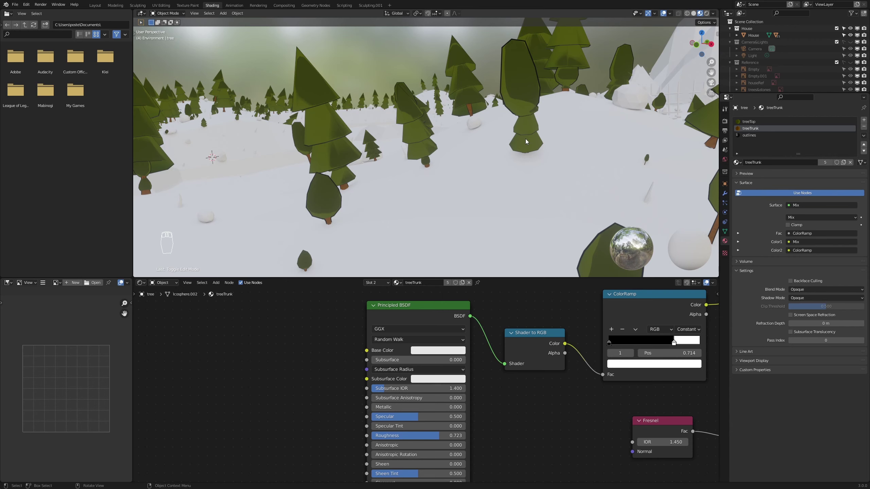
{"action": "scroll", "coordinate": [529, 166], "scroll_direction": "down", "scroll_amount": 4}
{"action": "mouse_move", "coordinate": [561, 210]}
{"action": "middle_mouse_down"}
{"action": "mouse_move", "coordinate": [523, 206]}
{"action": "mouse_move", "coordinate": [551, 210]}
{"action": "middle_mouse_up"}
{"action": "scroll", "coordinate": [551, 210], "scroll_direction": "up", "scroll_amount": 3}
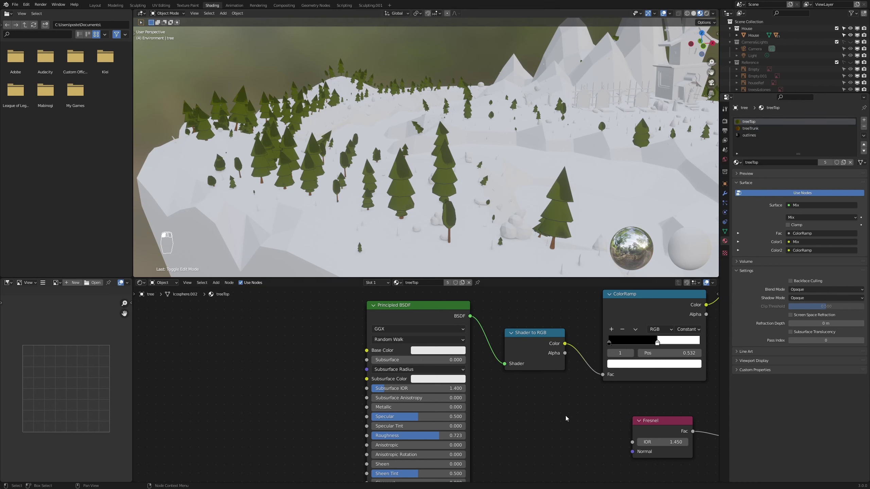
{"action": "left_click_drag", "start_coordinate": [659, 348], "coordinate": [648, 346]}
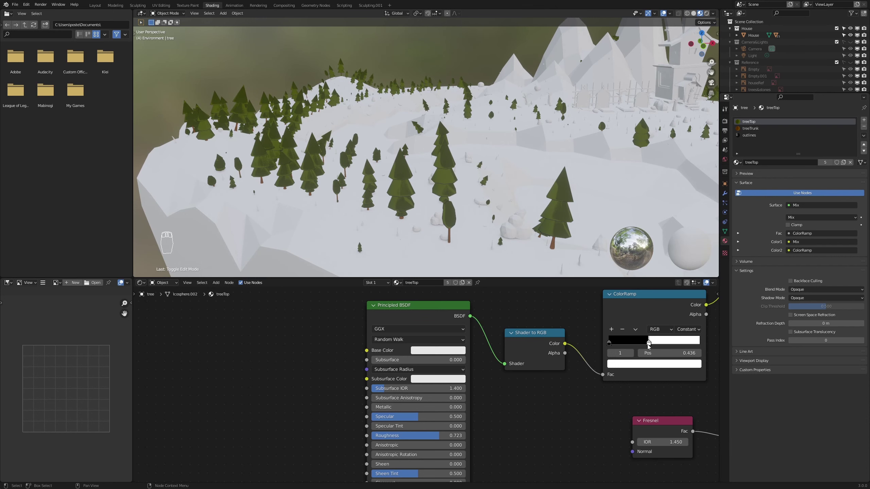
{"action": "scroll", "coordinate": [545, 198], "scroll_direction": "down", "scroll_amount": 10}
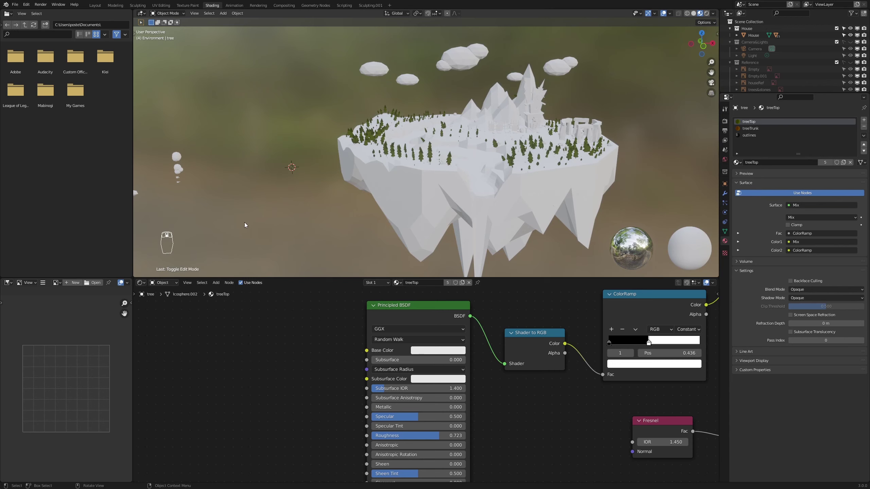
{"action": "key", "text": "KP_1"}
{"action": "key", "text": "ctrl+s"}
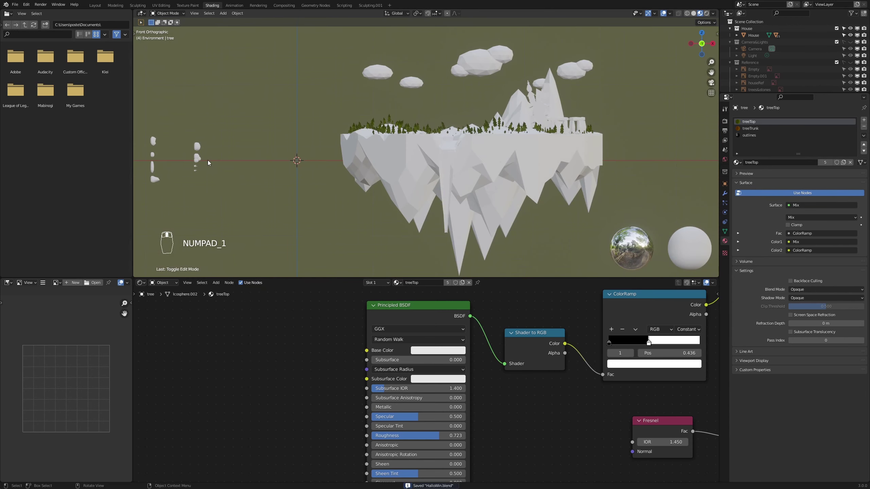
Assign the existing treeTop material to the single bush object
{"action": "scroll", "coordinate": [424, 211], "scroll_direction": "up", "scroll_amount": 6}
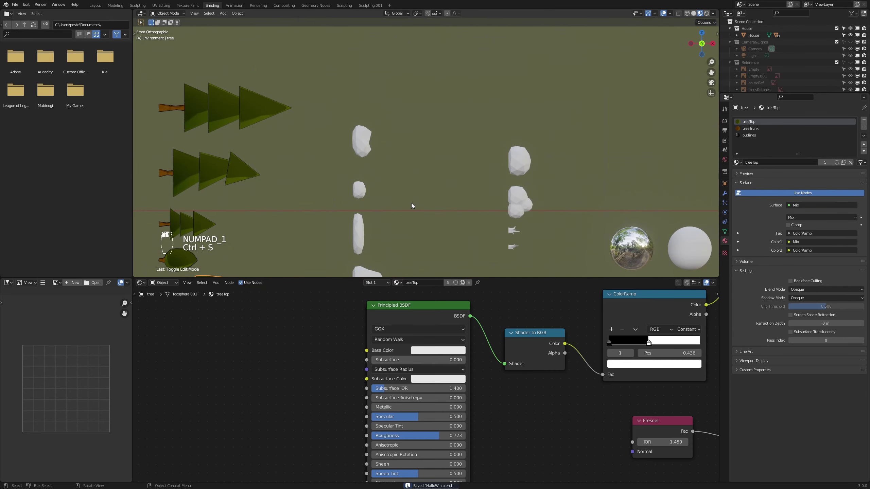
{"action": "left_click", "coordinate": [411, 205]}
{"action": "middle_click_drag", "start_coordinate": [411, 215], "coordinate": [446, 153], "text": "shift"}
{"action": "scroll", "coordinate": [433, 149], "scroll_direction": "up", "scroll_amount": 2}
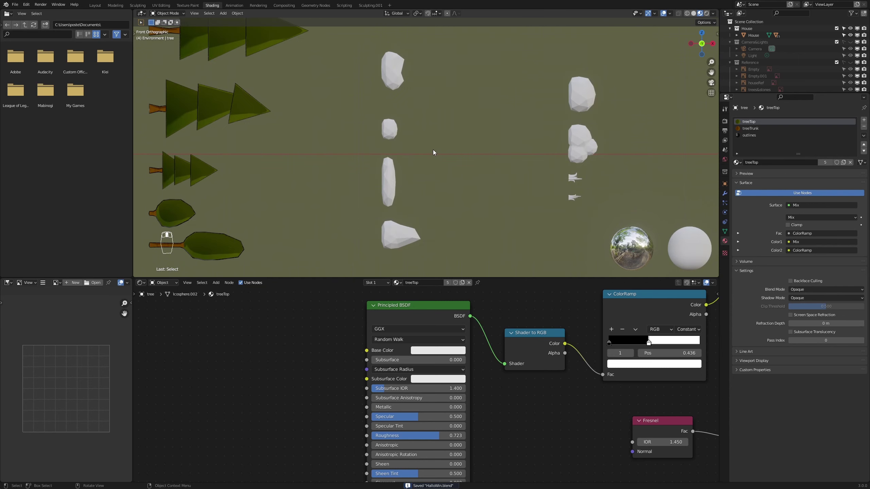
{"action": "left_click", "coordinate": [582, 94]}
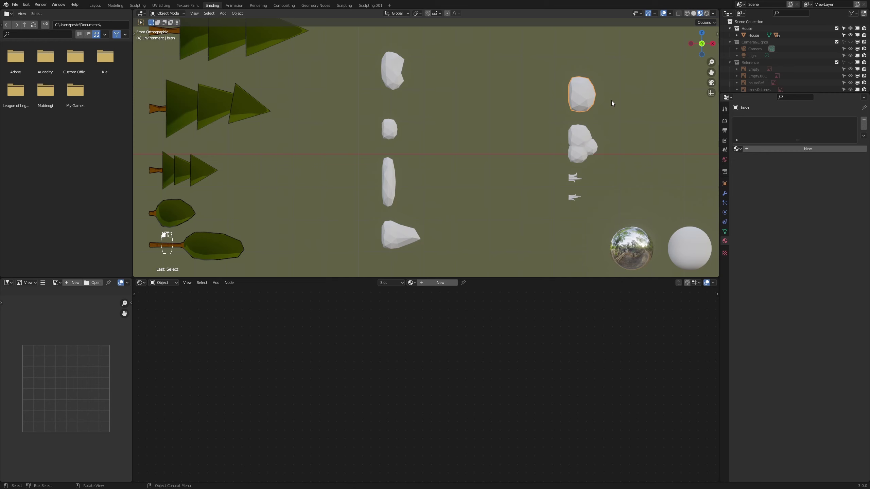
{"action": "left_click", "coordinate": [736, 150]}
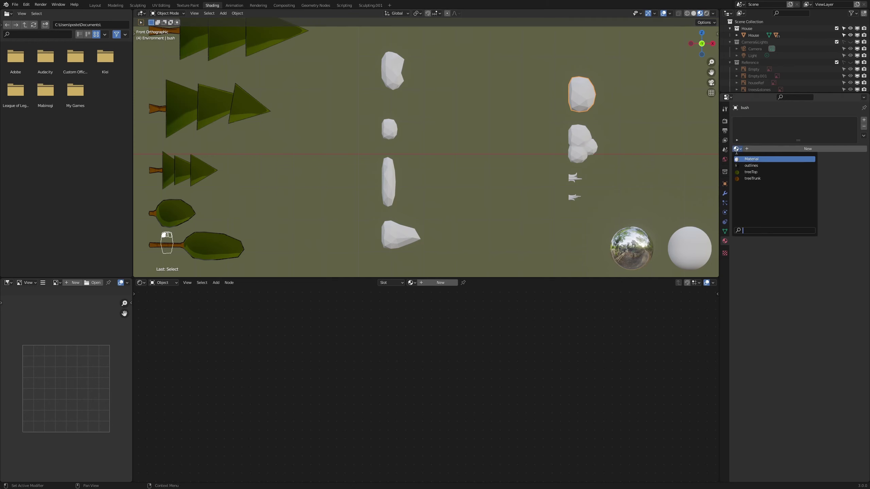
{"action": "left_click", "coordinate": [750, 172]}
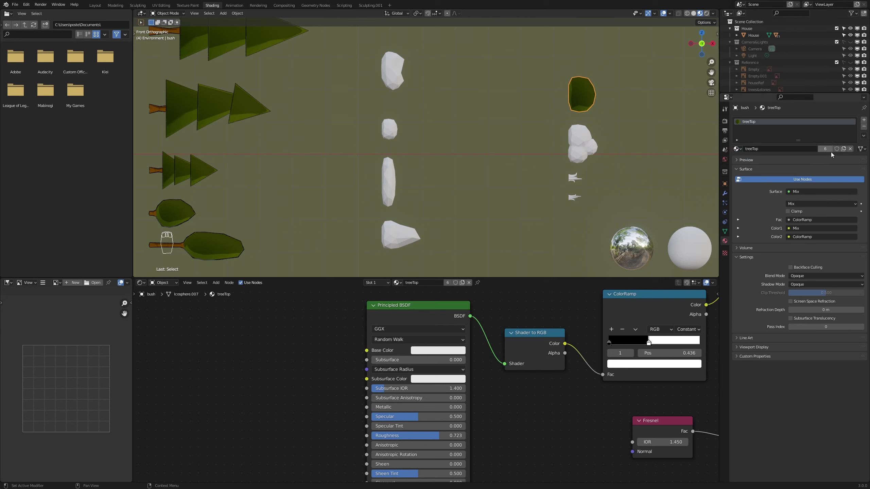
Make a separate copy of the bush's treeTop material and rename it bush
{"action": "left_click", "coordinate": [842, 150]}
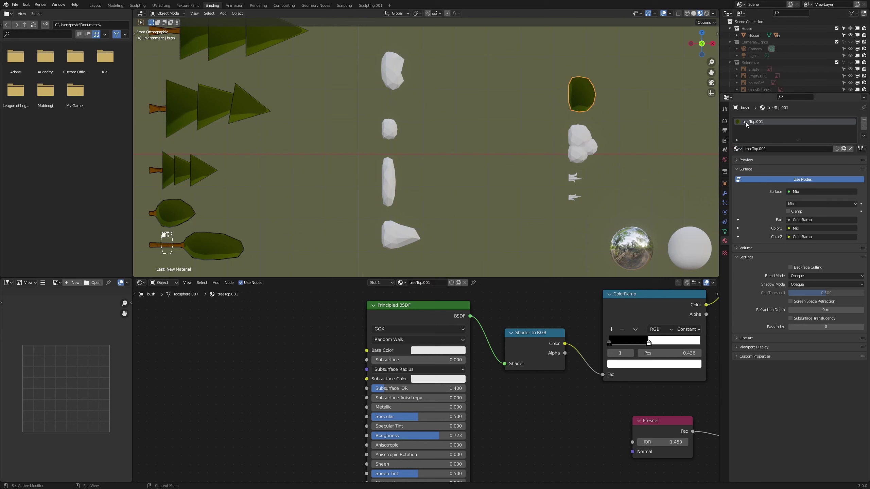
{"action": "double_click", "coordinate": [746, 121]}
{"action": "type", "text": "bush"}
{"action": "key", "text": "Return"}
{"action": "scroll", "coordinate": [564, 386], "scroll_direction": "down", "scroll_amount": 2}
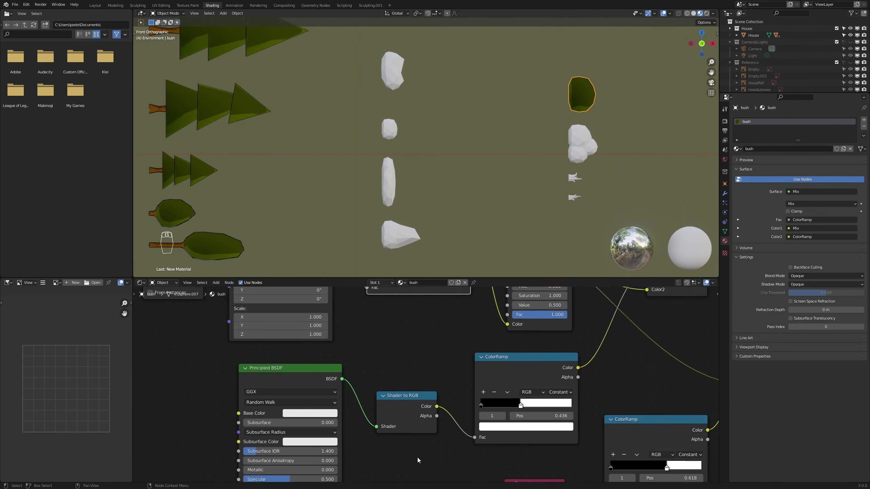
Move the white stop of the ColorRamp fed by the bush material's Shader to RGB node to position 0.577
{"action": "middle_click_drag", "start_coordinate": [600, 340], "coordinate": [594, 420]}
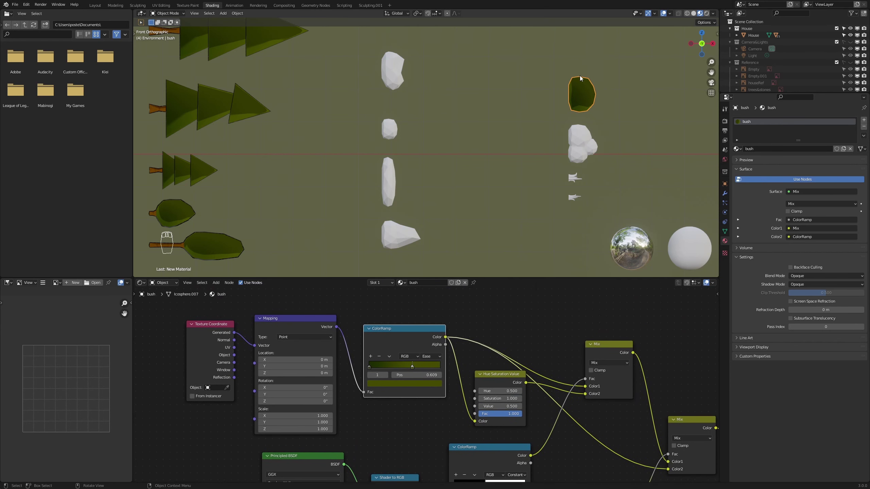
{"action": "scroll", "coordinate": [533, 142], "scroll_direction": "up", "scroll_amount": 4}
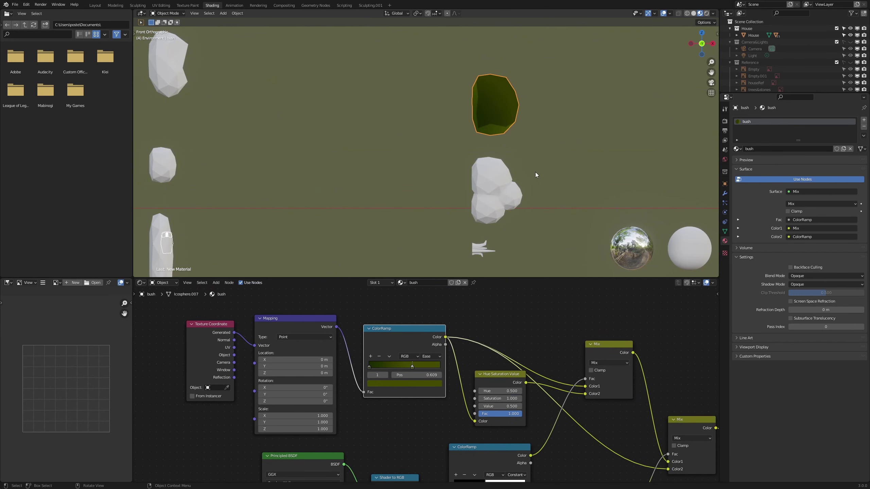
{"action": "mouse_move", "coordinate": [528, 147]}
{"action": "middle_mouse_down", "text": "shift"}
{"action": "mouse_move", "coordinate": [519, 134]}
{"action": "mouse_move", "coordinate": [518, 147]}
{"action": "middle_mouse_up", "text": "shift"}
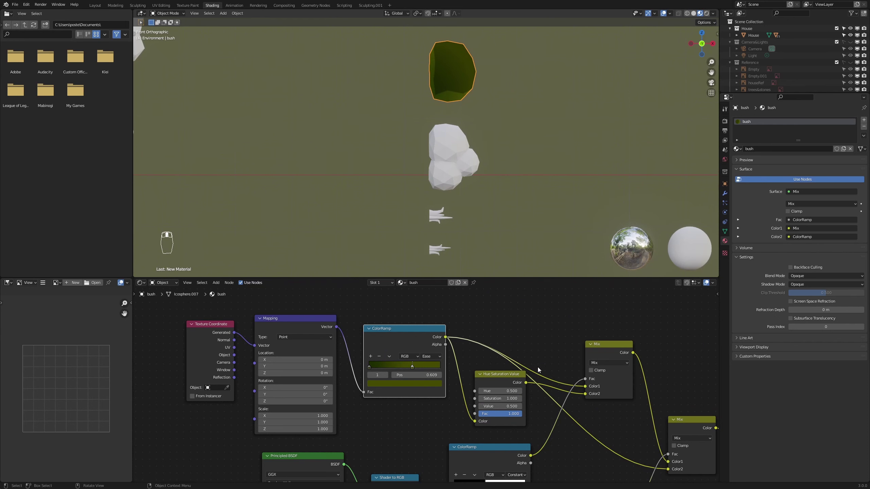
{"action": "scroll", "coordinate": [428, 383], "scroll_direction": "down", "scroll_amount": 2}
{"action": "middle_click_drag", "start_coordinate": [469, 462], "coordinate": [462, 416]}
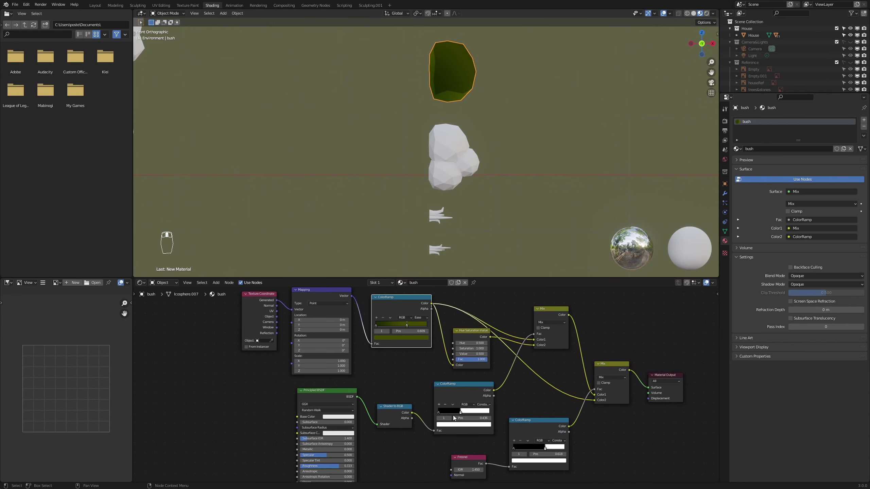
{"action": "left_click_drag", "start_coordinate": [461, 416], "coordinate": [469, 412]}
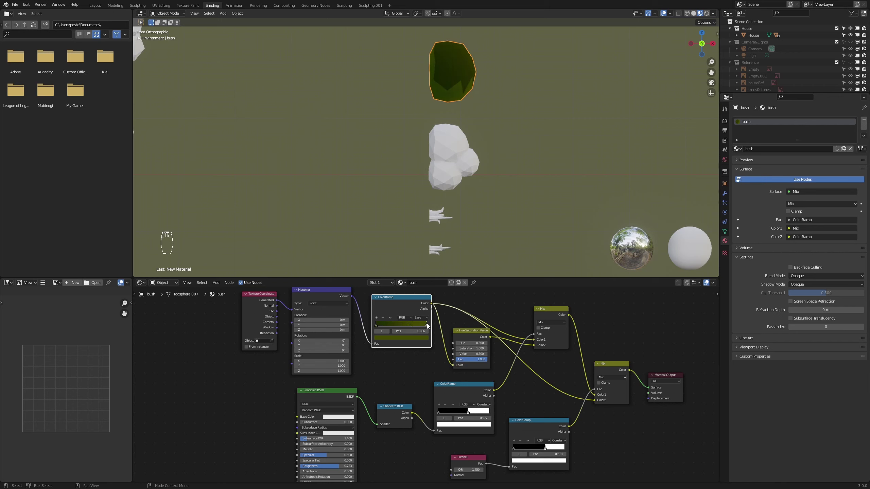
Reposition the lighter stop of the bush material's green ColorRamp and shift the Fresnel ColorRamp's white stop close to its black stop
{"action": "left_click_drag", "start_coordinate": [412, 324], "coordinate": [407, 324]}
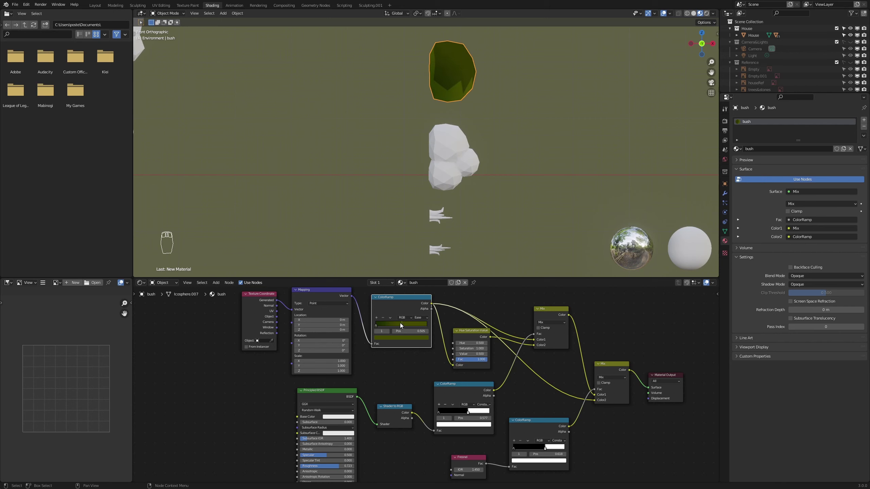
{"action": "left_click_drag", "start_coordinate": [402, 325], "coordinate": [401, 325]}
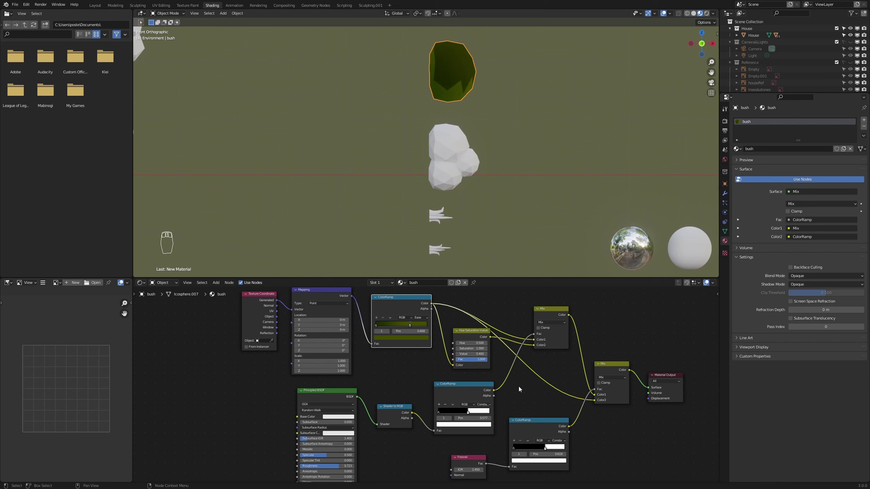
{"action": "scroll", "coordinate": [486, 394], "scroll_direction": "down", "scroll_amount": 2}
{"action": "mouse_move", "coordinate": [517, 437]}
{"action": "left_mouse_down"}
{"action": "mouse_move", "coordinate": [533, 436]}
{"action": "mouse_move", "coordinate": [503, 435]}
{"action": "left_mouse_up"}
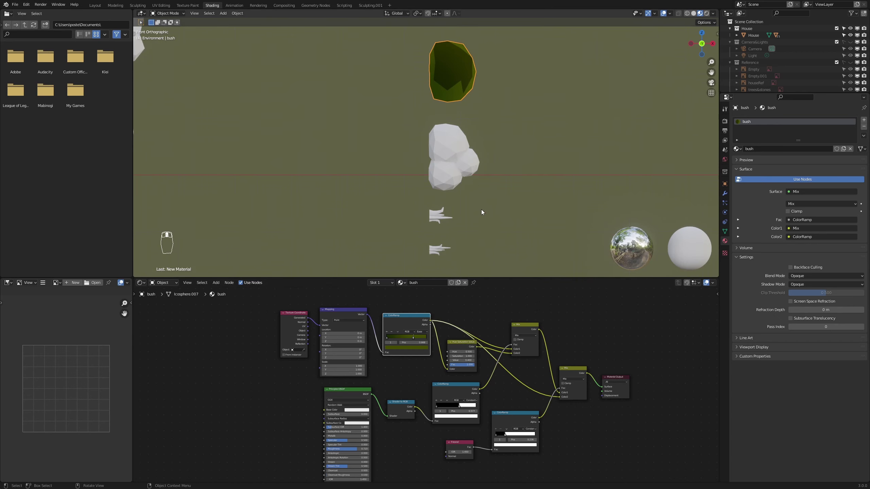
Link the single bush's material to the clustered bush (bush2) and shade both bushes smooth
{"action": "left_click", "coordinate": [445, 155]}
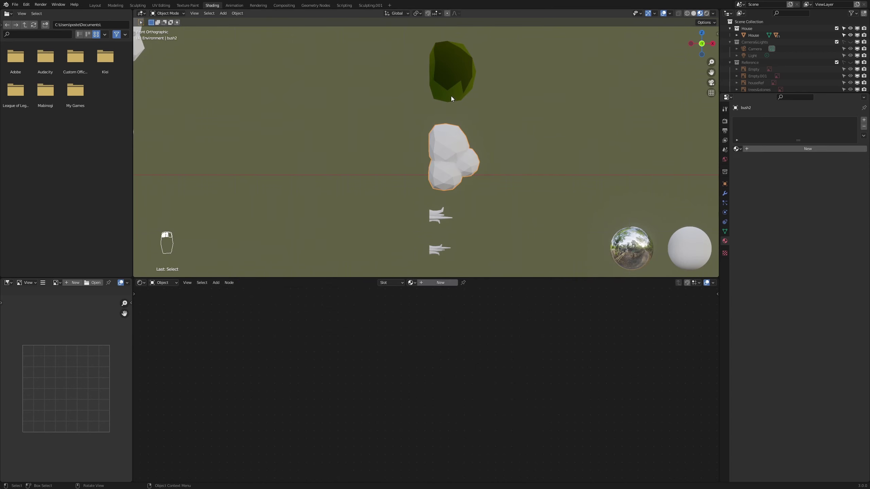
{"action": "left_click", "coordinate": [451, 80]}
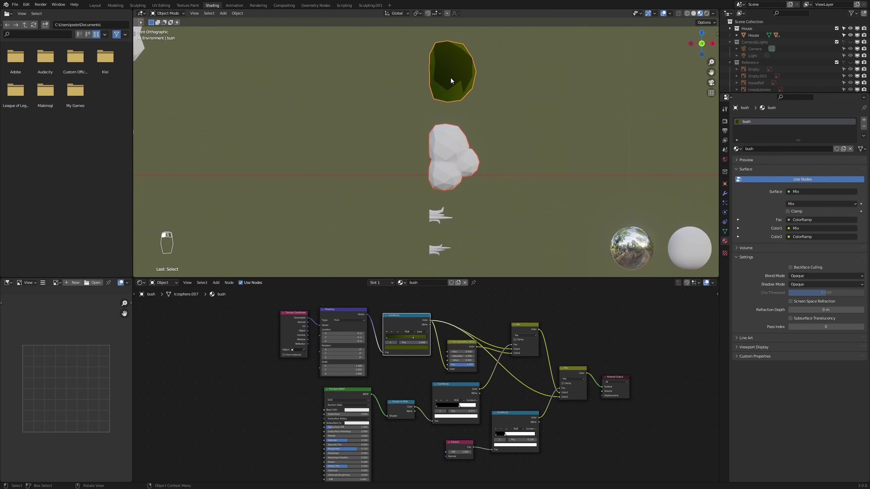
{"action": "key", "text": "ctrl+l"}
{"action": "left_click", "coordinate": [450, 80]}
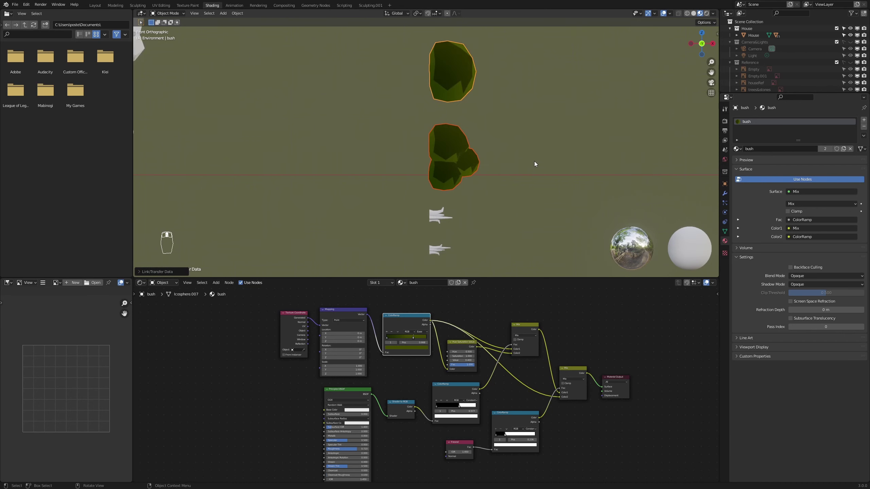
{"action": "right_click", "coordinate": [450, 146]}
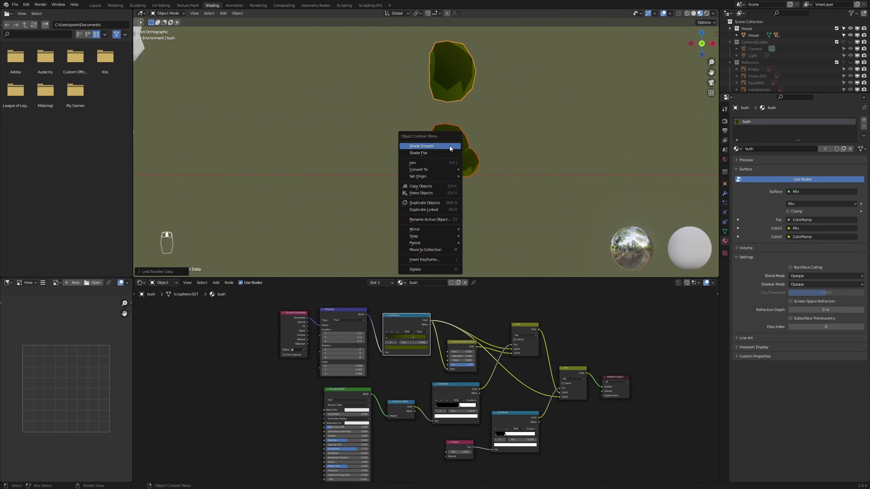
{"action": "left_click", "coordinate": [450, 146]}
Copy the large pine's modifiers onto both selected bushes
{"action": "scroll", "coordinate": [452, 148], "scroll_direction": "down", "scroll_amount": 3}
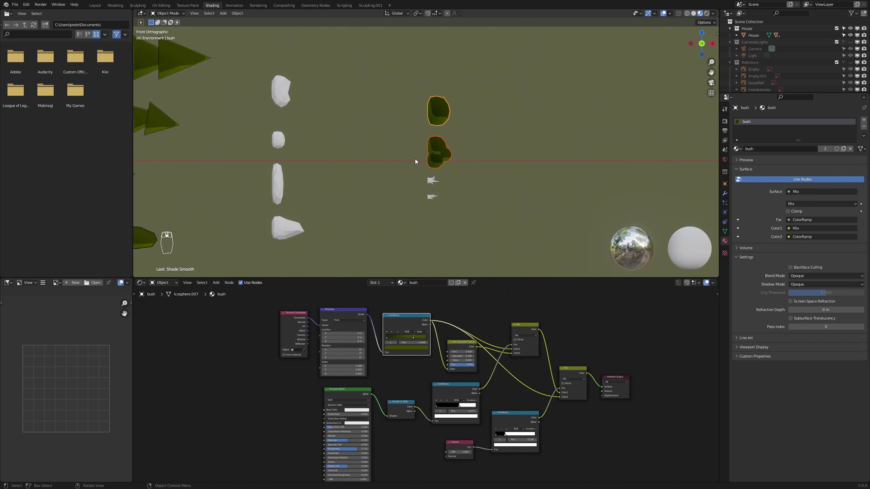
{"action": "scroll", "coordinate": [414, 159], "scroll_direction": "down", "scroll_amount": 3}
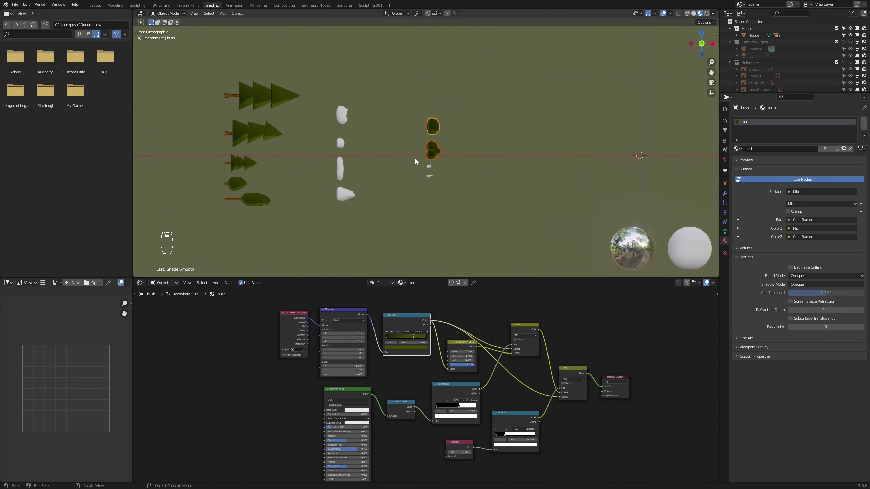
{"action": "left_click", "coordinate": [276, 100]}
{"action": "key", "text": "ctrl+l"}
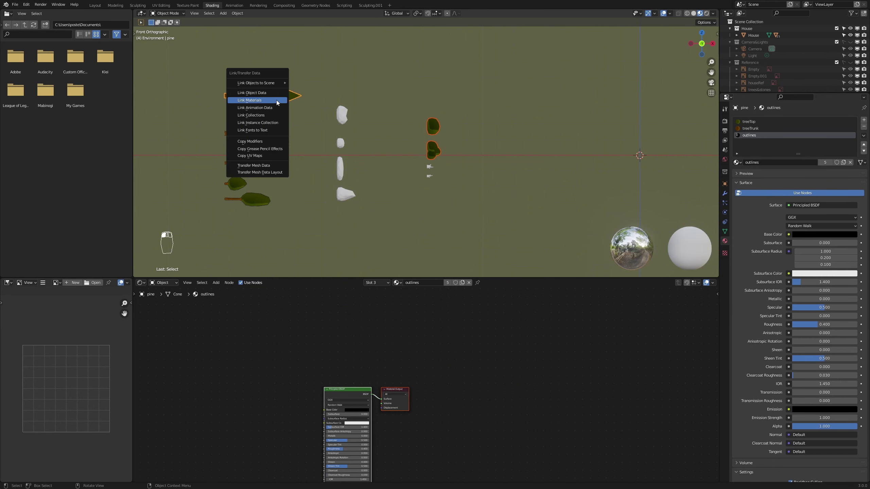
{"action": "left_click", "coordinate": [261, 141]}
{"action": "scroll", "coordinate": [461, 112], "scroll_direction": "up", "scroll_amount": 5}
{"action": "scroll", "coordinate": [476, 124], "scroll_direction": "up", "scroll_amount": 2}
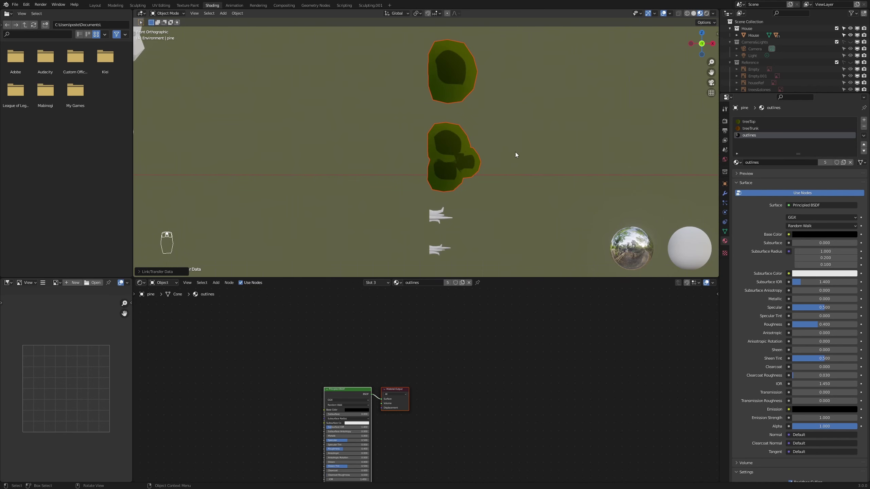
{"action": "left_click", "coordinate": [518, 132]}
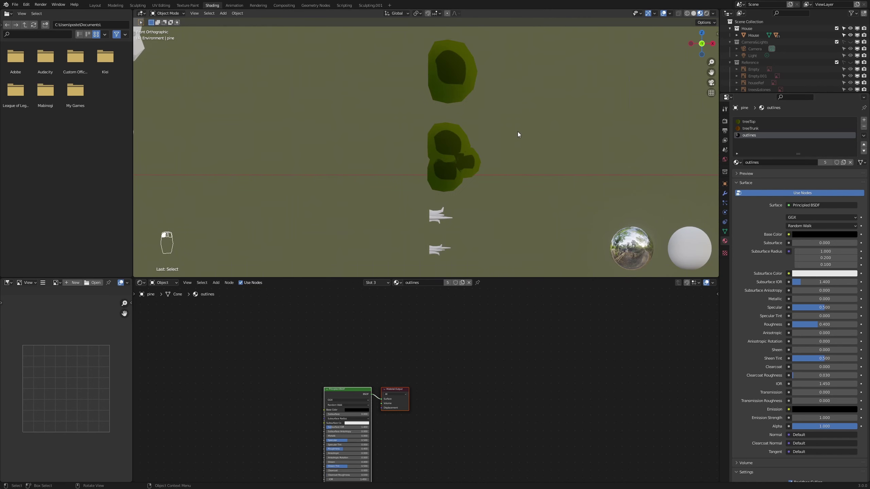
Add a second material slot holding the existing outlines material to both the clustered bush and the single bush
{"action": "left_click", "coordinate": [457, 152]}
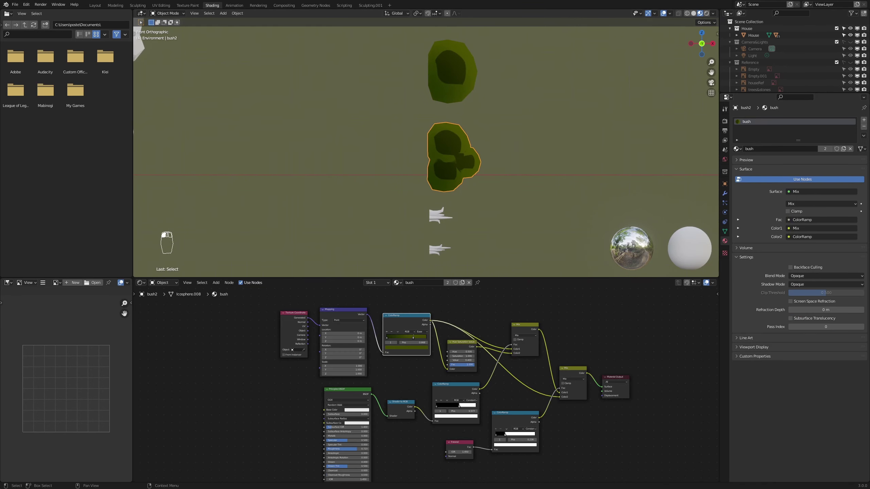
{"action": "left_click", "coordinate": [864, 120]}
{"action": "left_click", "coordinate": [737, 162]}
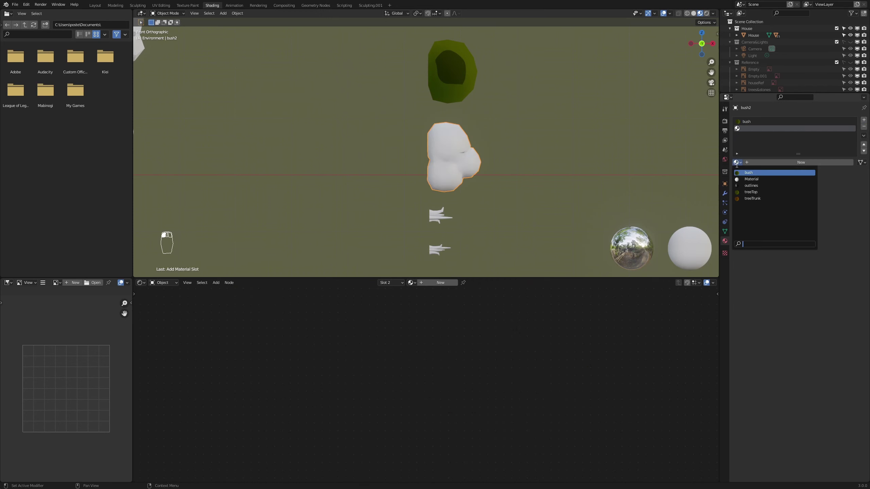
{"action": "left_click", "coordinate": [755, 186]}
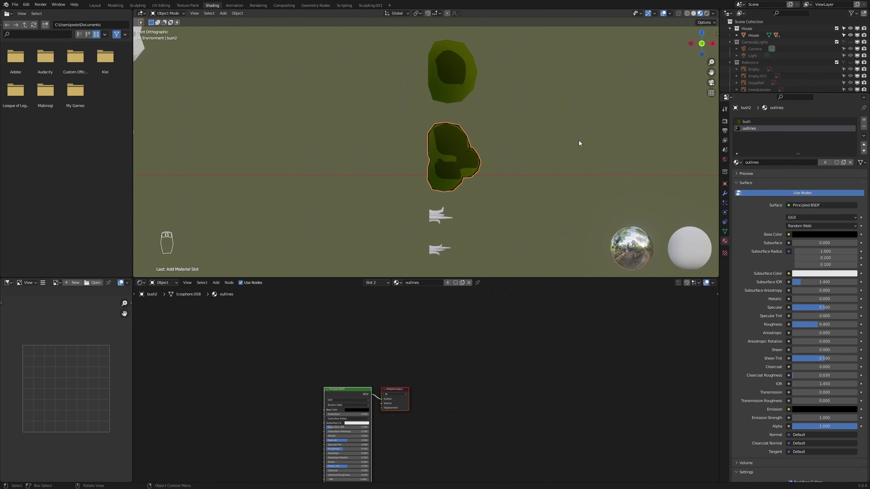
{"action": "left_click", "coordinate": [464, 69]}
{"action": "left_click", "coordinate": [864, 119]}
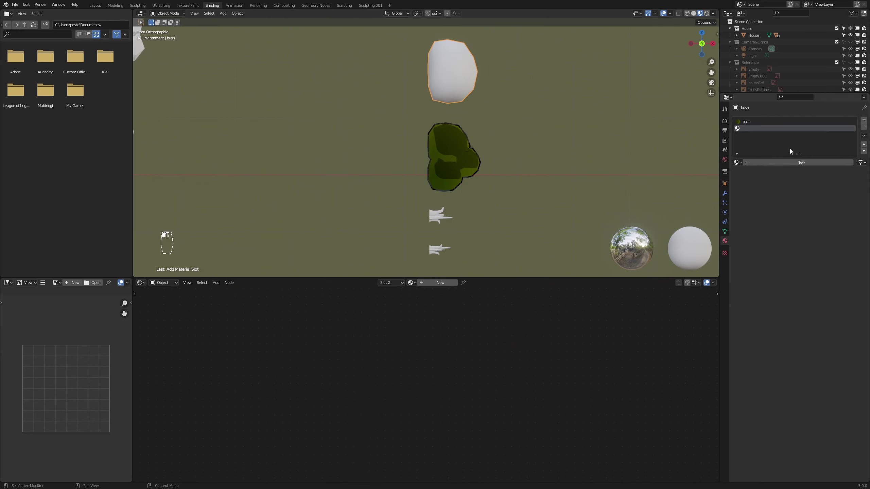
{"action": "left_click", "coordinate": [737, 162]}
{"action": "left_click", "coordinate": [756, 186]}
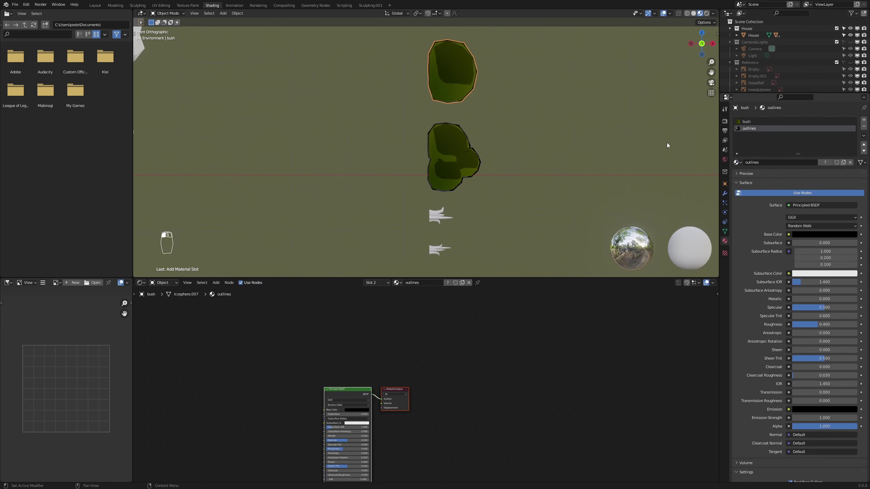
Examine the black outlines around both bushes up close and select the clustered bush
{"action": "left_click", "coordinate": [537, 115]}
{"action": "scroll", "coordinate": [533, 108], "scroll_direction": "down", "scroll_amount": 3}
{"action": "scroll", "coordinate": [470, 124], "scroll_direction": "up", "scroll_amount": 4}
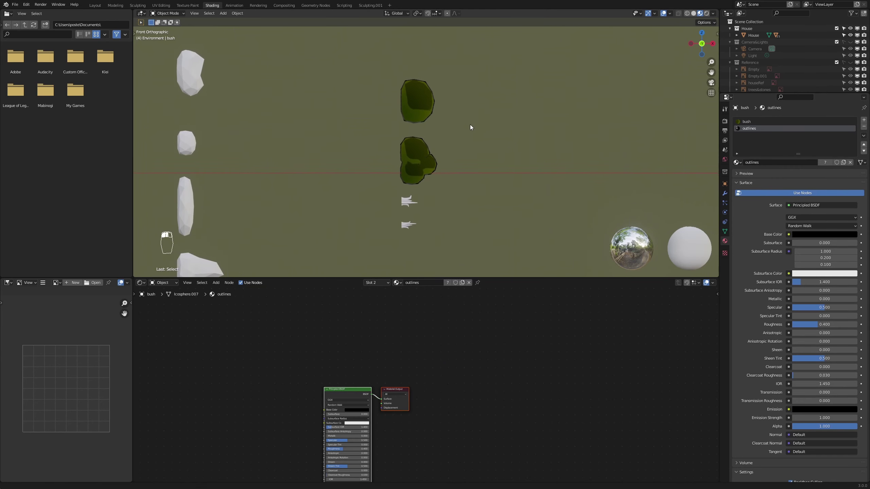
{"action": "scroll", "coordinate": [432, 171], "scroll_direction": "up", "scroll_amount": 3}
{"action": "middle_click_drag", "start_coordinate": [398, 179], "coordinate": [507, 169], "text": "shift"}
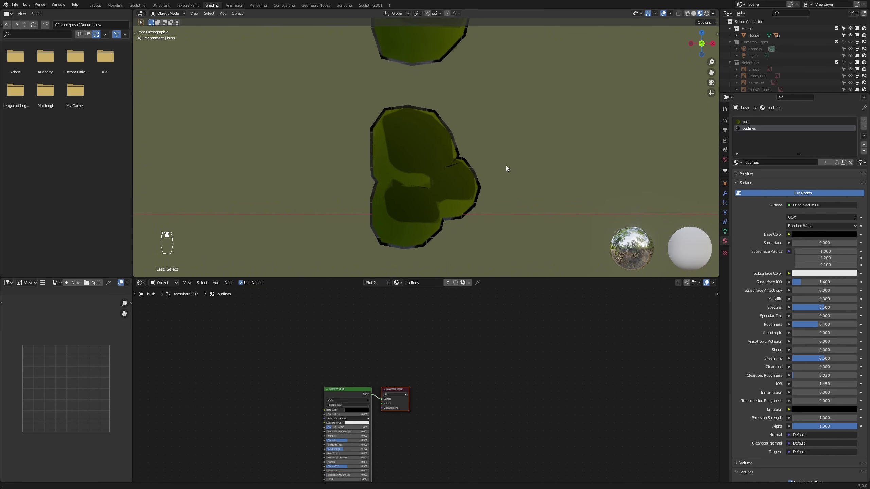
{"action": "scroll", "coordinate": [426, 147], "scroll_direction": "up", "scroll_amount": 2}
{"action": "scroll", "coordinate": [453, 139], "scroll_direction": "down", "scroll_amount": 3}
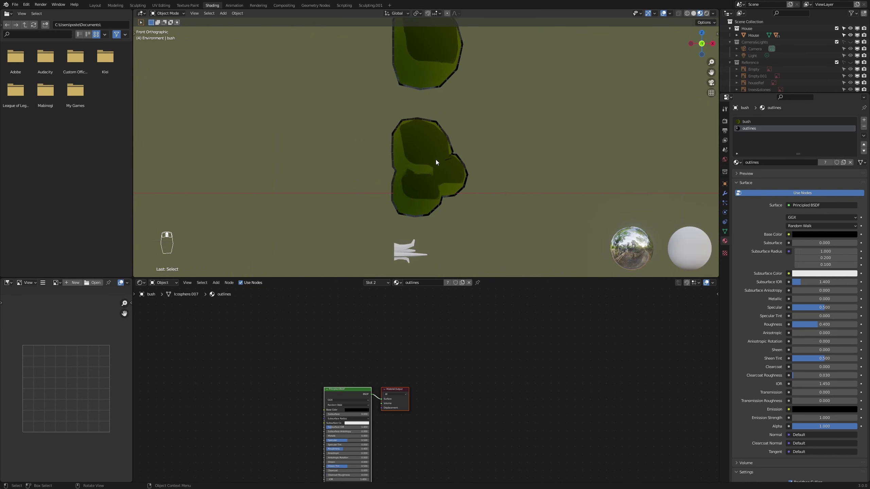
{"action": "left_click", "coordinate": [436, 159]}
{"action": "key", "text": "ctrl+z"}
{"action": "key", "text": "ctrl+z"}
{"action": "key", "text": "ctrl+z"}
{"action": "key", "text": "ctrl+z"}
{"action": "key", "text": "ctrl+z"}
{"action": "key", "text": "ctrl+z"}
{"action": "key", "text": "ctrl+z"}
{"action": "key", "text": "ctrl+z"}
{"action": "key", "text": "ctrl+z"}
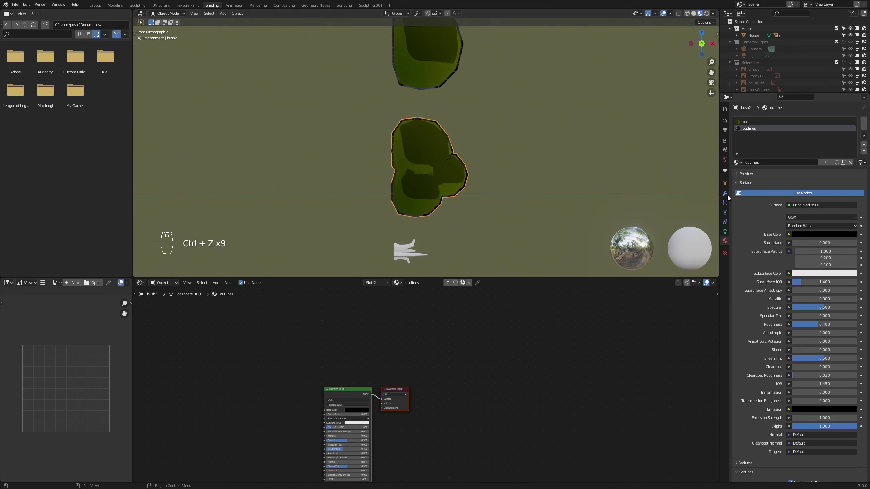
Set the Solidify modifier's thickness on the clustered bush to -0.015 m
{"action": "left_click", "coordinate": [724, 194]}
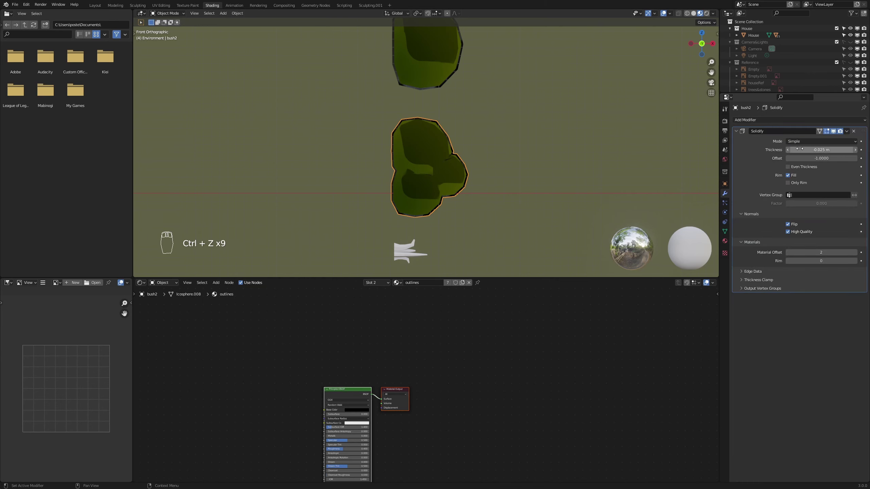
{"action": "left_click", "coordinate": [811, 151]}
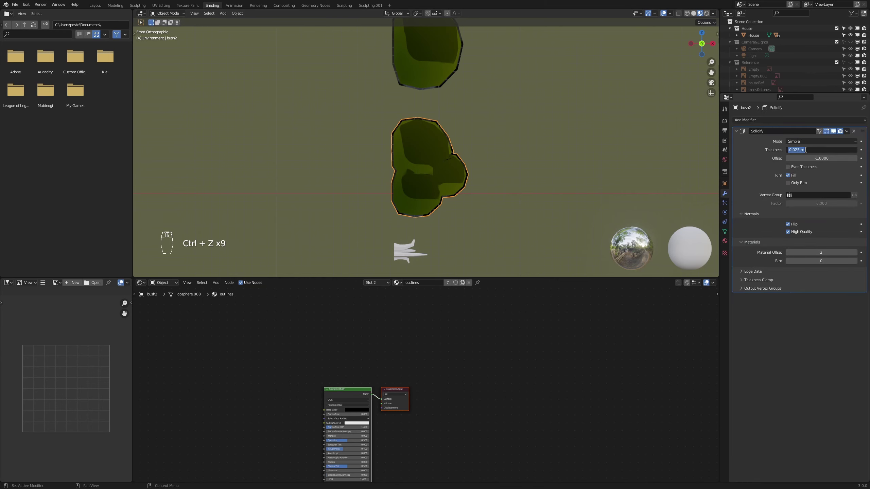
{"action": "left_click", "coordinate": [795, 150]}
{"action": "key", "text": "Return"}
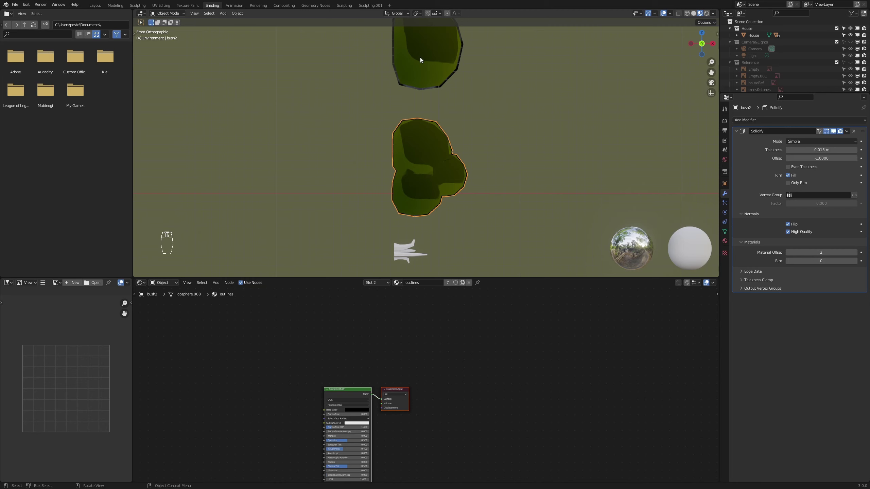
Set the single bush's Solidify thickness to -0.015 m and check the outlines on both bushes
{"action": "left_click", "coordinate": [426, 63]}
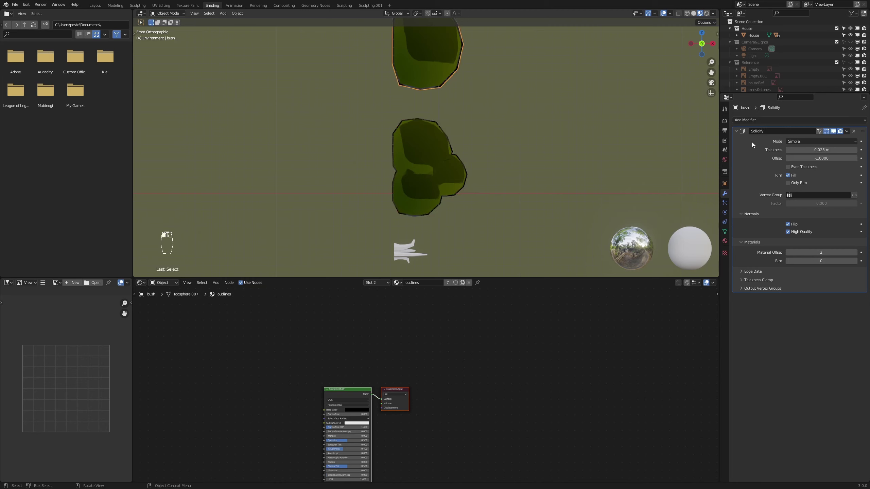
{"action": "left_click", "coordinate": [826, 149]}
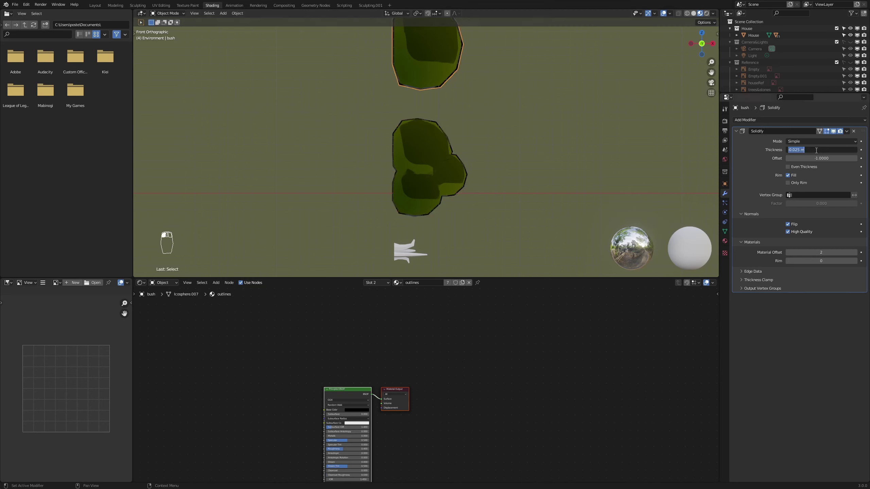
{"action": "left_click", "coordinate": [797, 150]}
{"action": "key", "text": "BackSpace"}
{"action": "type", "text": "15"}
{"action": "key", "text": "Return"}
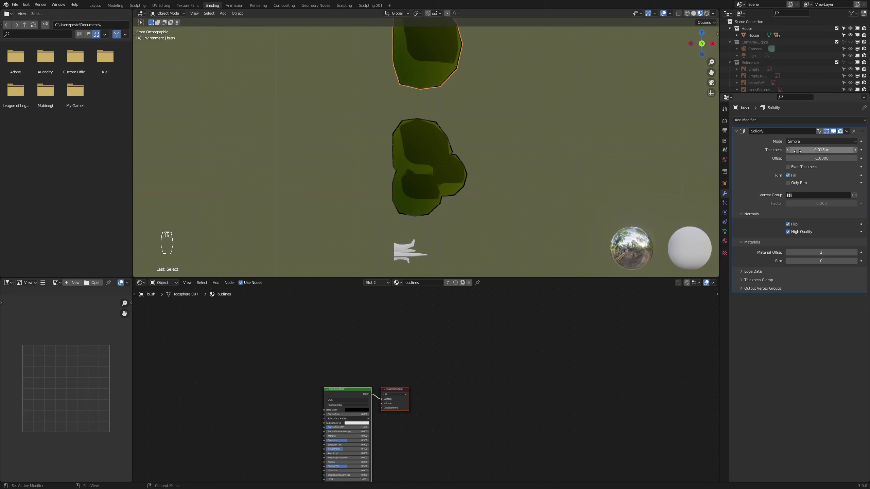
{"action": "scroll", "coordinate": [480, 118], "scroll_direction": "down", "scroll_amount": 3}
{"action": "left_click", "coordinate": [479, 118]}
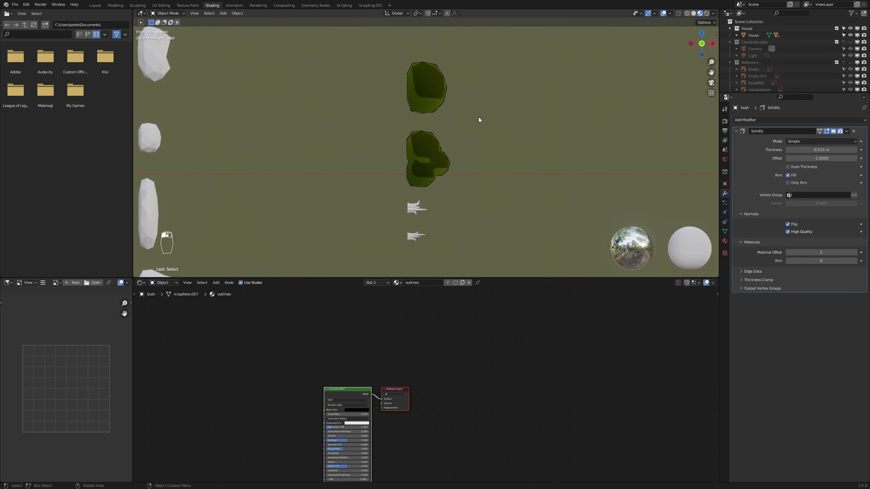
{"action": "scroll", "coordinate": [423, 84], "scroll_direction": "up", "scroll_amount": 5}
{"action": "scroll", "coordinate": [472, 195], "scroll_direction": "up", "scroll_amount": 4}
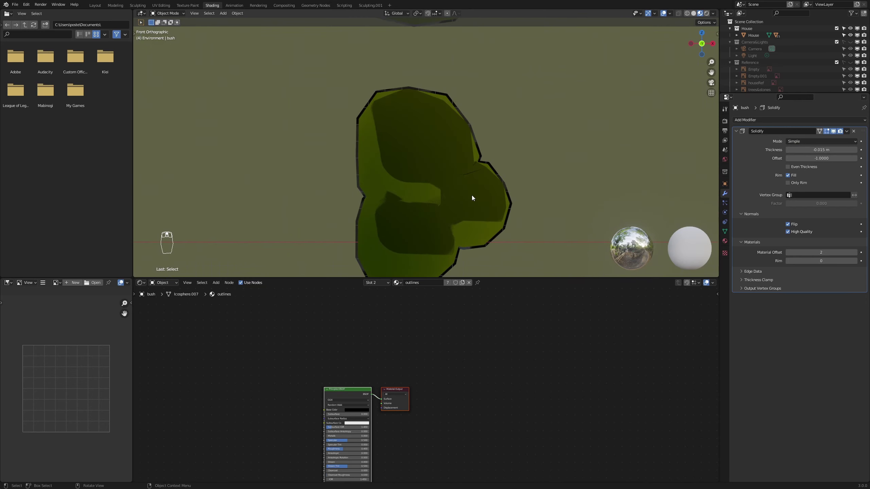
{"action": "middle_click_drag", "start_coordinate": [471, 196], "coordinate": [508, 204]}
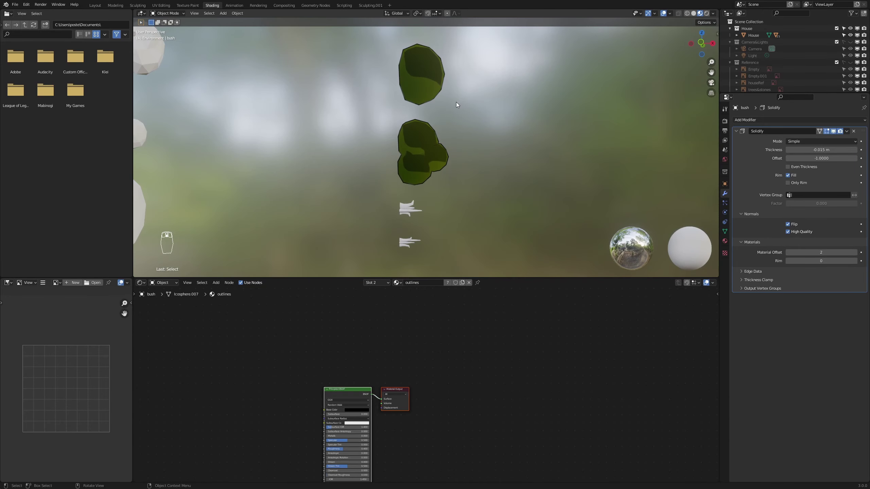
Switch to the front view and save the file
{"action": "key", "text": "KP_1"}
{"action": "scroll", "coordinate": [451, 175], "scroll_direction": "up", "scroll_amount": 2}
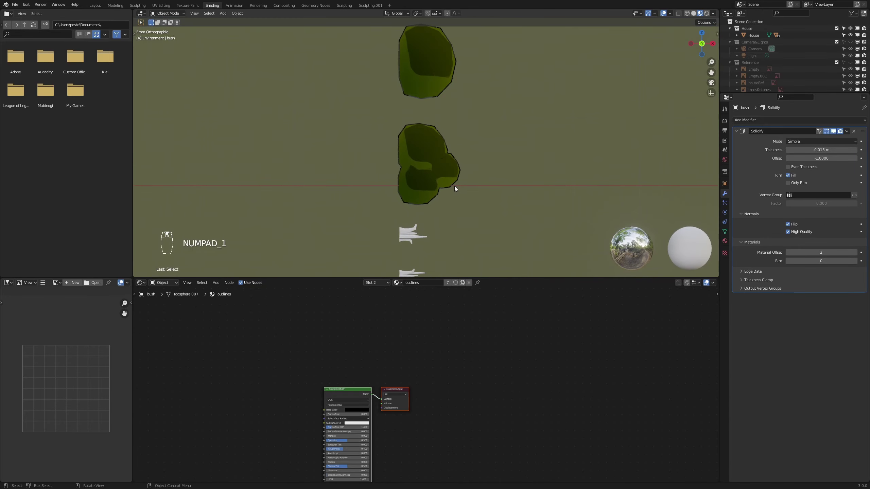
{"action": "key", "text": "ctrl+s"}
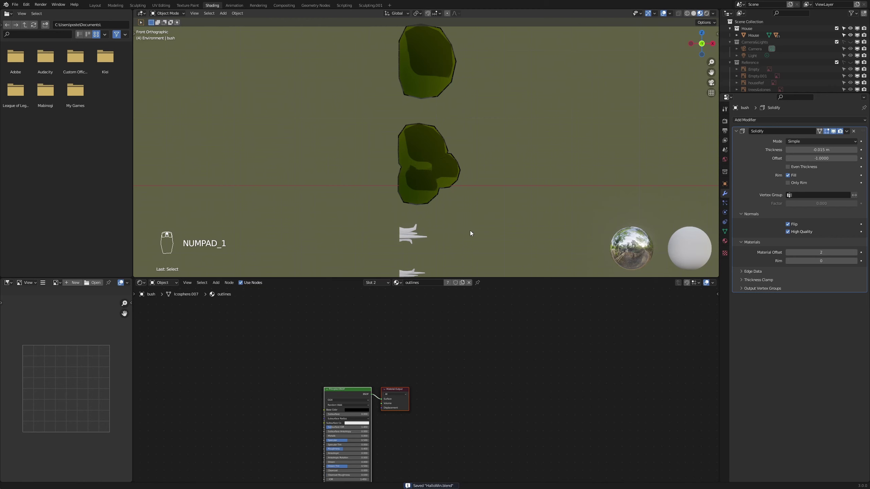
{"action": "middle_click_drag", "start_coordinate": [470, 231], "coordinate": [512, 176], "text": "ctrl"}
{"action": "key", "text": "ctrl+s"}
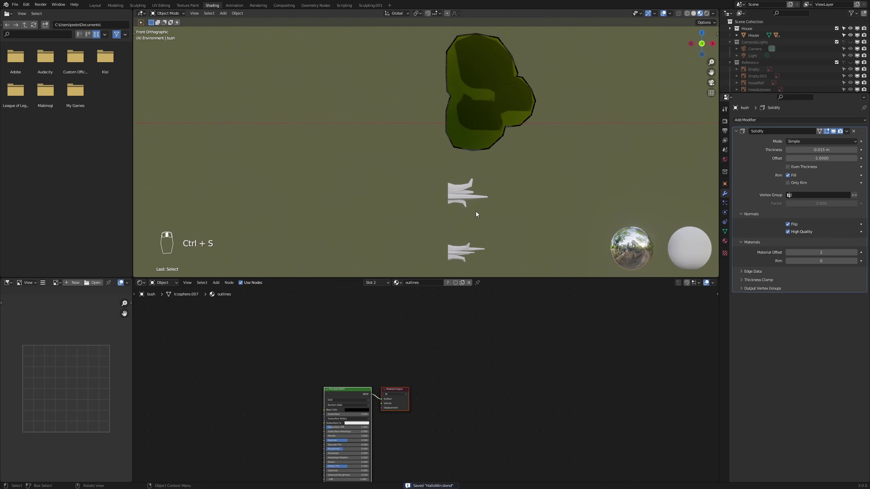
Assign the existing bush material to the longest blade of the first grass clump below the bushes
{"action": "left_click", "coordinate": [451, 192]}
{"action": "middle_click_drag", "start_coordinate": [532, 223], "coordinate": [491, 179], "text": "shift"}
{"action": "scroll", "coordinate": [443, 165], "scroll_direction": "up", "scroll_amount": 3}
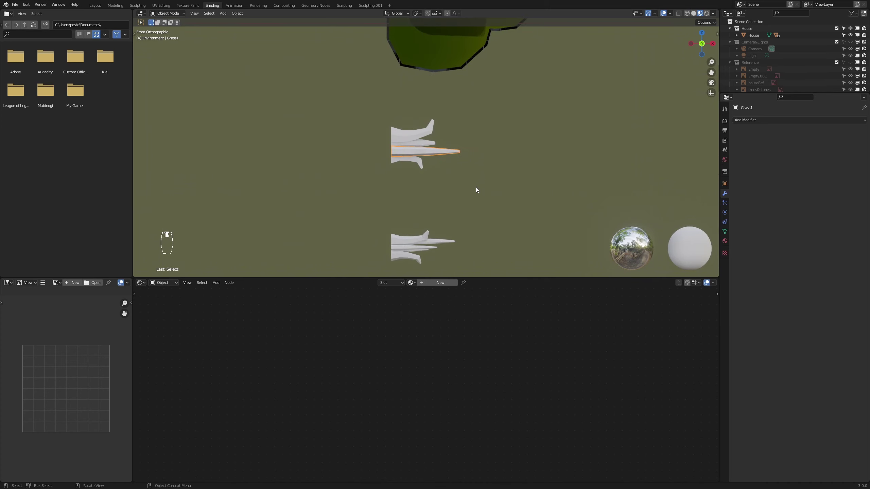
{"action": "left_click", "coordinate": [724, 241]}
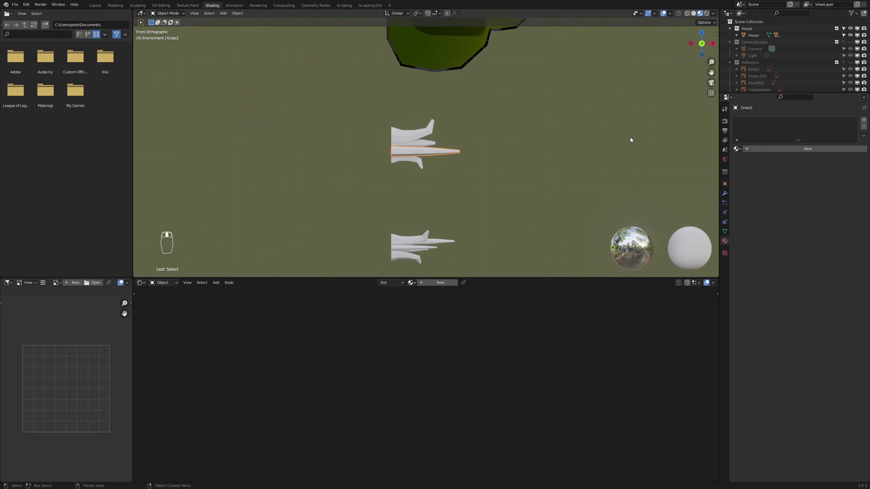
{"action": "left_click", "coordinate": [736, 149]}
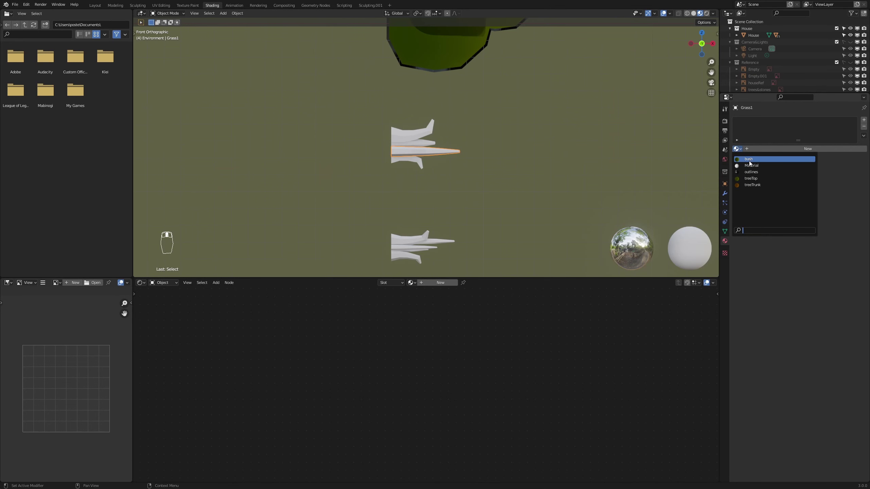
{"action": "left_click", "coordinate": [745, 159]}
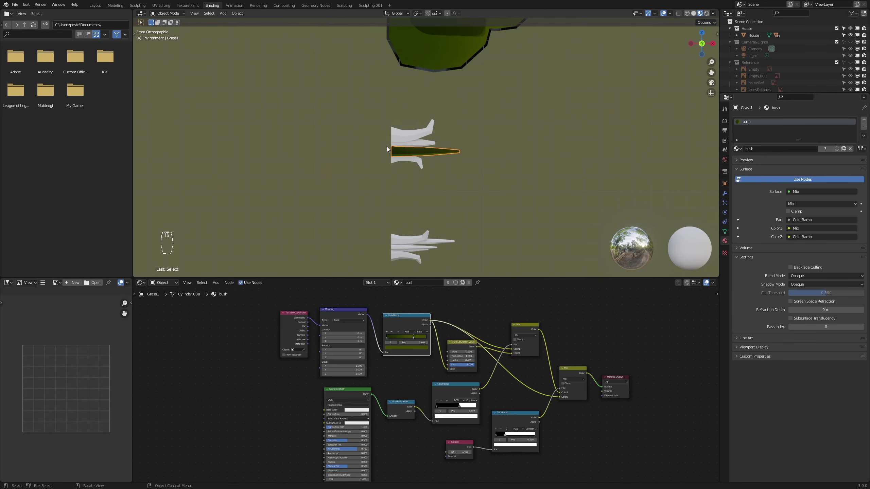
Link the longest blade's bush material to the other three blades of the first grass clump
{"action": "scroll", "coordinate": [352, 147], "scroll_direction": "up", "scroll_amount": 4}
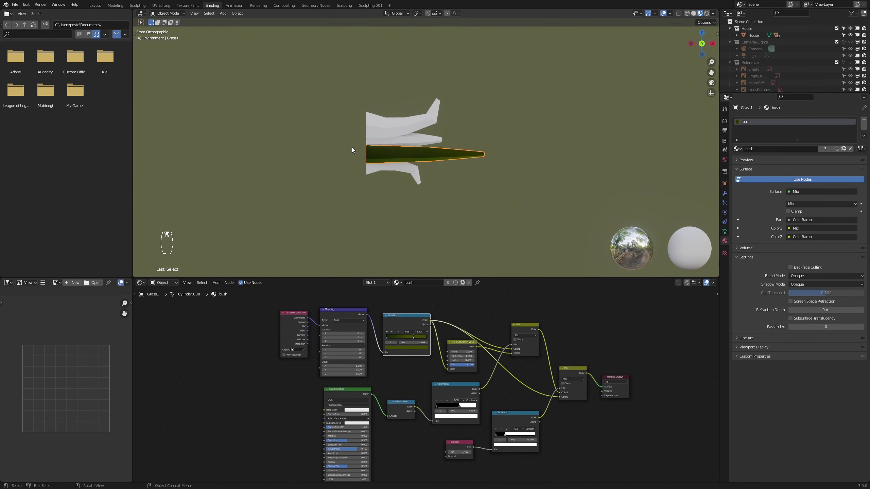
{"action": "left_click", "coordinate": [410, 178]}
{"action": "left_click", "coordinate": [424, 137], "text": "shift"}
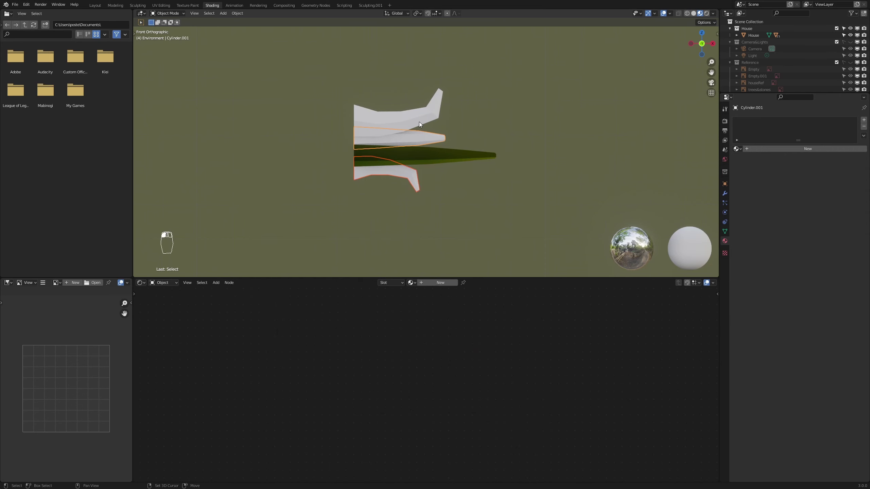
{"action": "left_click", "coordinate": [412, 122], "text": "shift"}
{"action": "left_click", "coordinate": [431, 159], "text": "shift"}
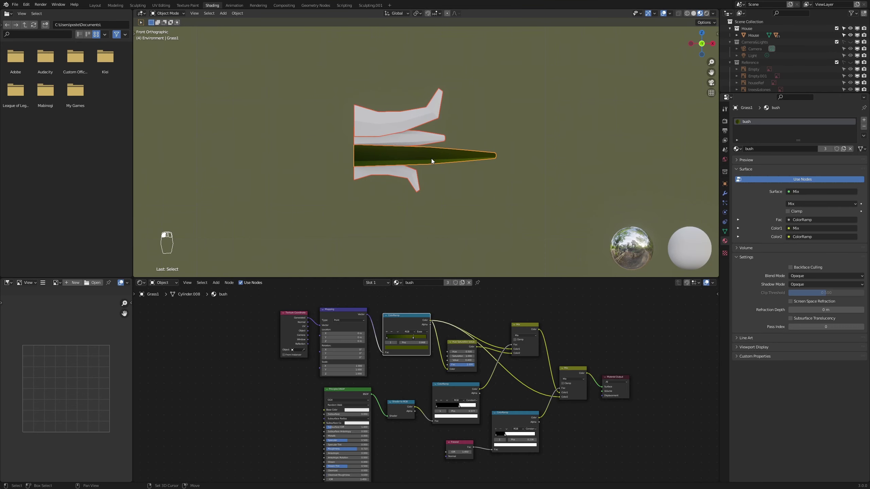
{"action": "key", "text": "ctrl+l"}
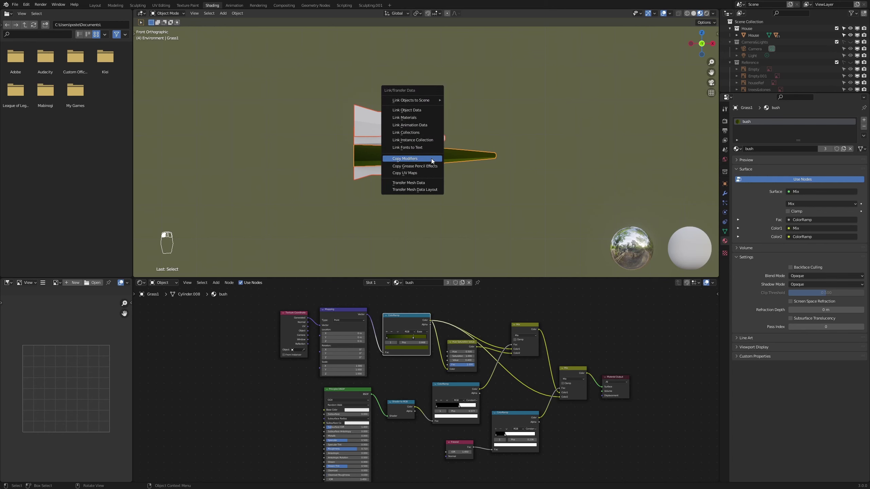
{"action": "left_click", "coordinate": [420, 115]}
{"action": "scroll", "coordinate": [445, 132], "scroll_direction": "down", "scroll_amount": 6}
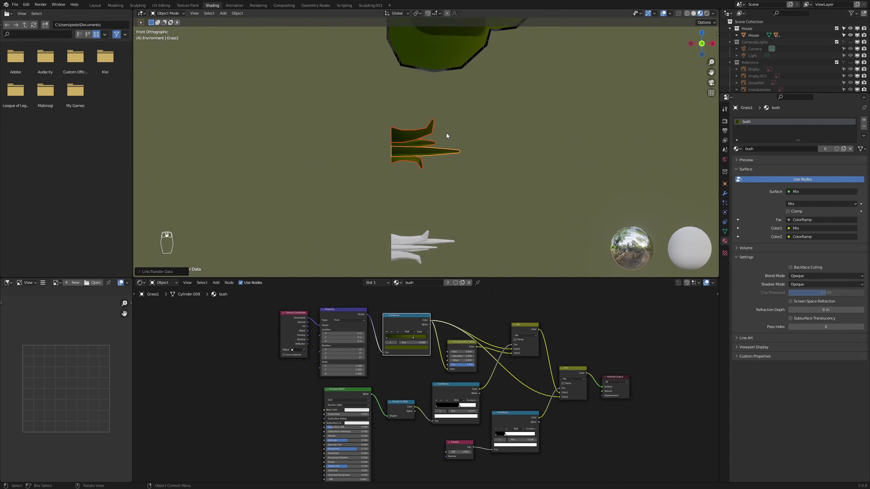
Copy the clustered bush's modifiers to all blades of the first grass clump
{"action": "left_click", "coordinate": [437, 70], "text": "shift"}
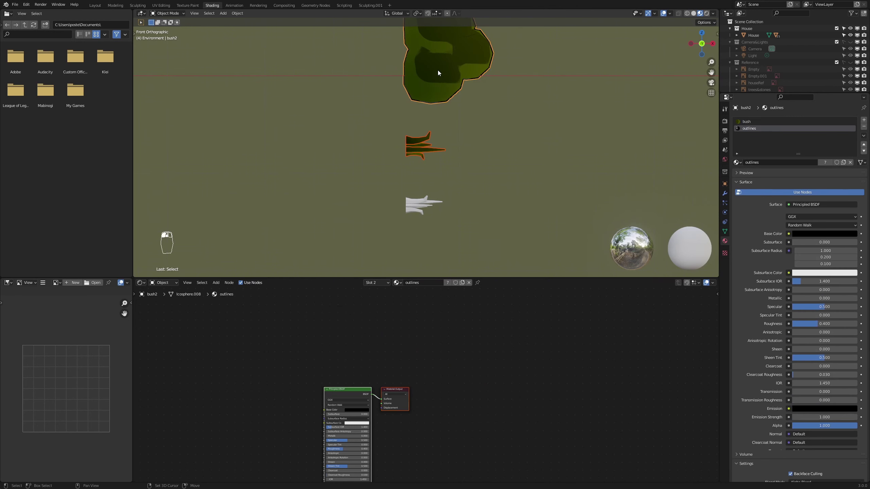
{"action": "key", "text": "ctrl+l"}
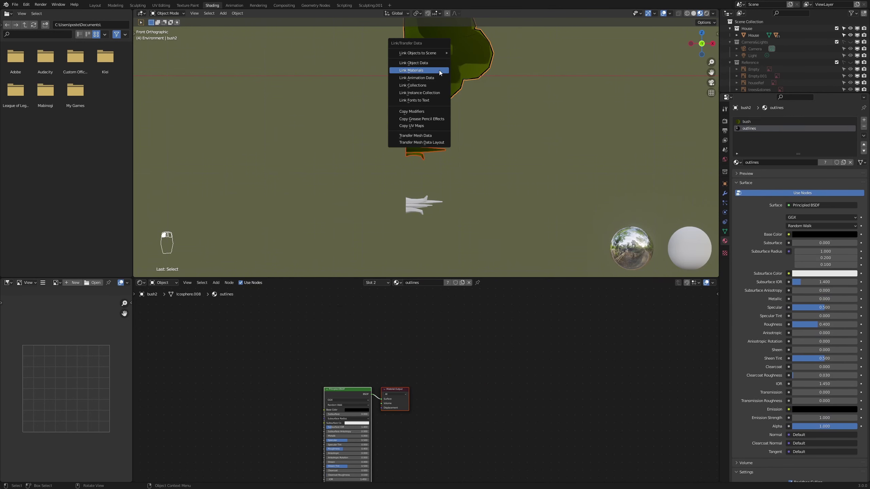
{"action": "left_click", "coordinate": [430, 113]}
{"action": "scroll", "coordinate": [447, 163], "scroll_direction": "up", "scroll_amount": 5}
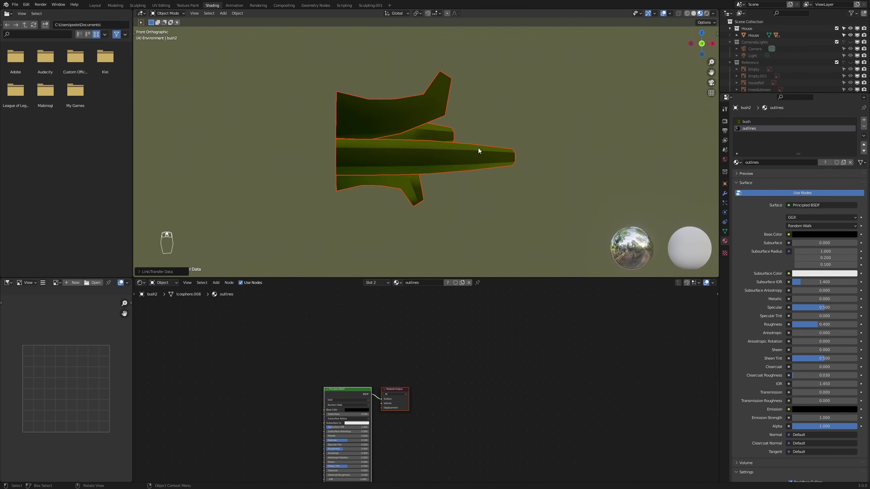
{"action": "scroll", "coordinate": [479, 150], "scroll_direction": "down", "scroll_amount": 7}
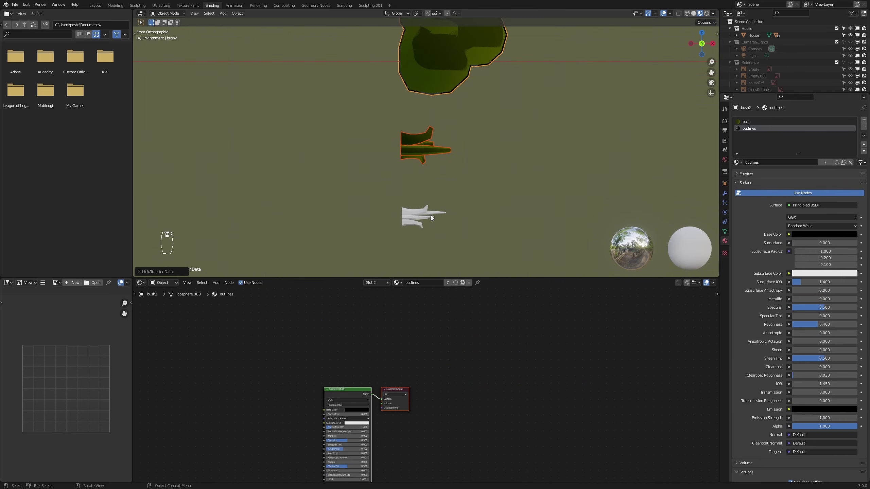
Copy the modifiers and link the bush material from the first clump's longest blade to all blades of the second grass clump
{"action": "scroll", "coordinate": [431, 215], "scroll_direction": "up", "scroll_amount": 2}
{"action": "left_click", "coordinate": [422, 235]}
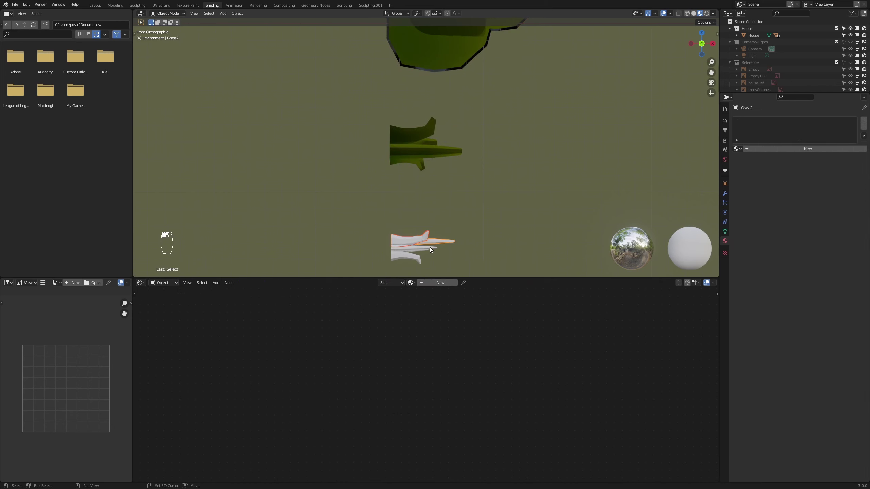
{"action": "left_click", "coordinate": [421, 250], "text": "shift"}
{"action": "left_click", "coordinate": [409, 258], "text": "shift"}
{"action": "left_click", "coordinate": [422, 153], "text": "shift"}
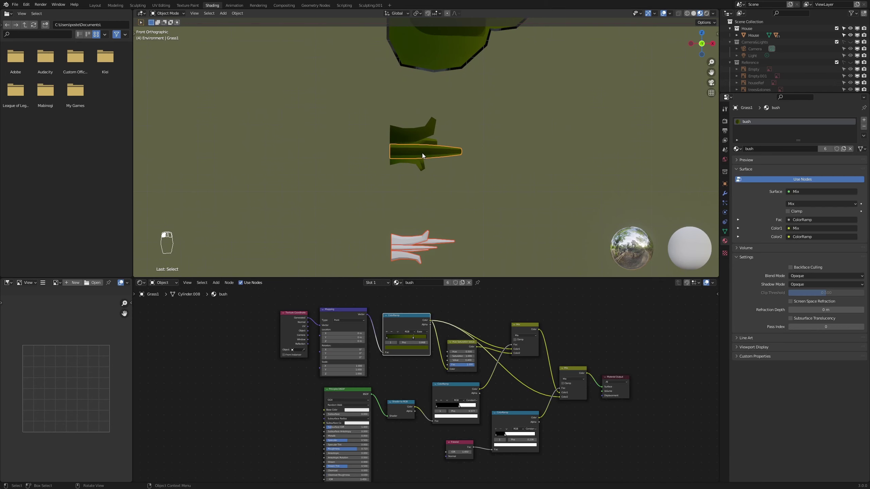
{"action": "key", "text": "ctrl+l"}
{"action": "left_click", "coordinate": [422, 153]}
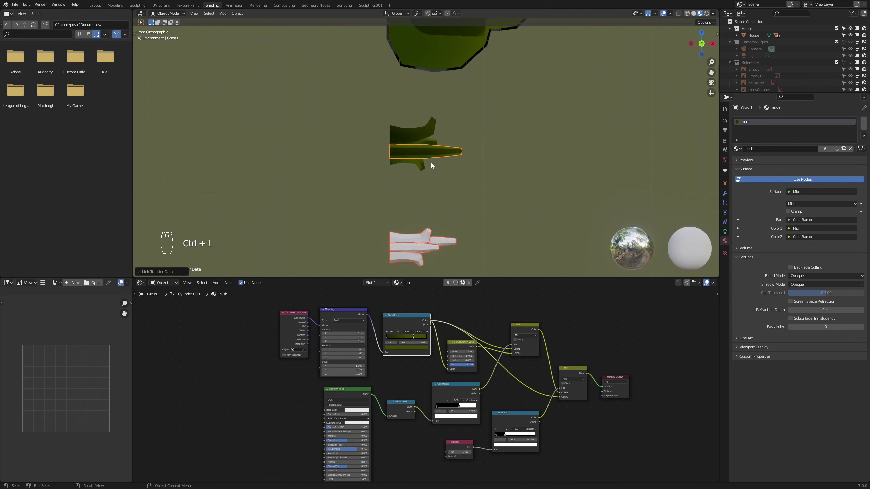
{"action": "key", "text": "ctrl+l"}
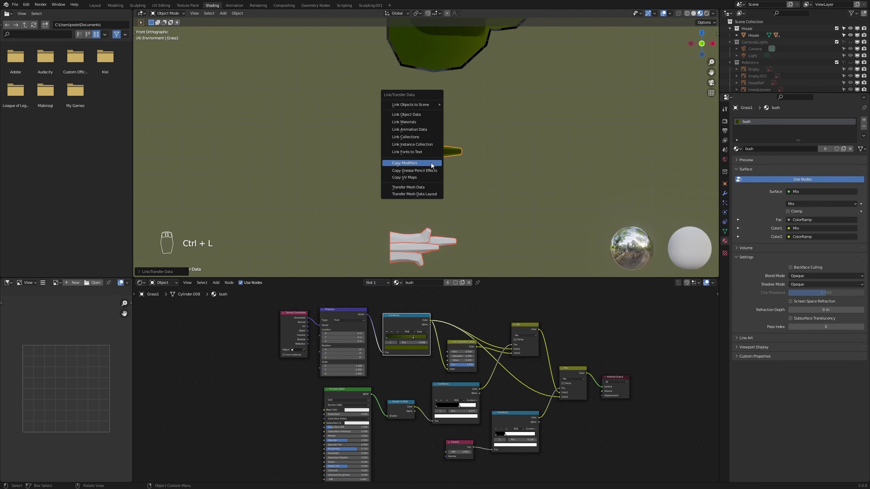
{"action": "left_click", "coordinate": [404, 123]}
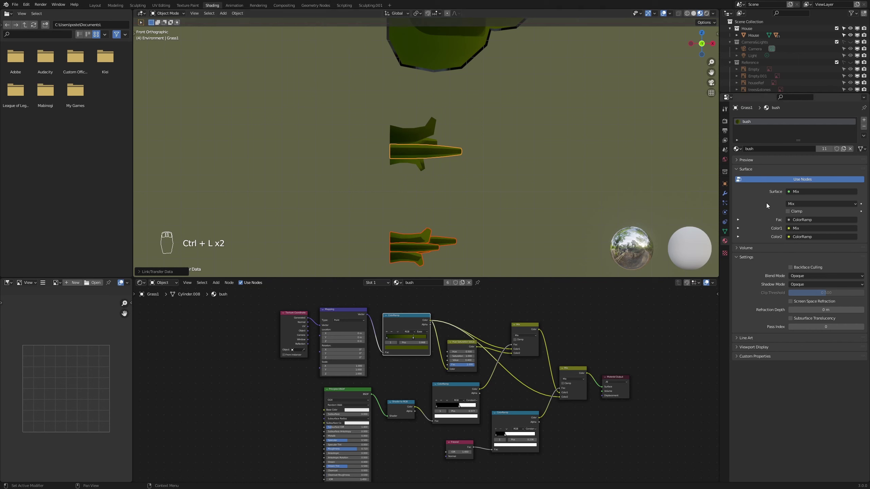
Add a second material slot holding the existing outlines material to the first grass clump's longest blade
{"action": "left_click", "coordinate": [725, 194]}
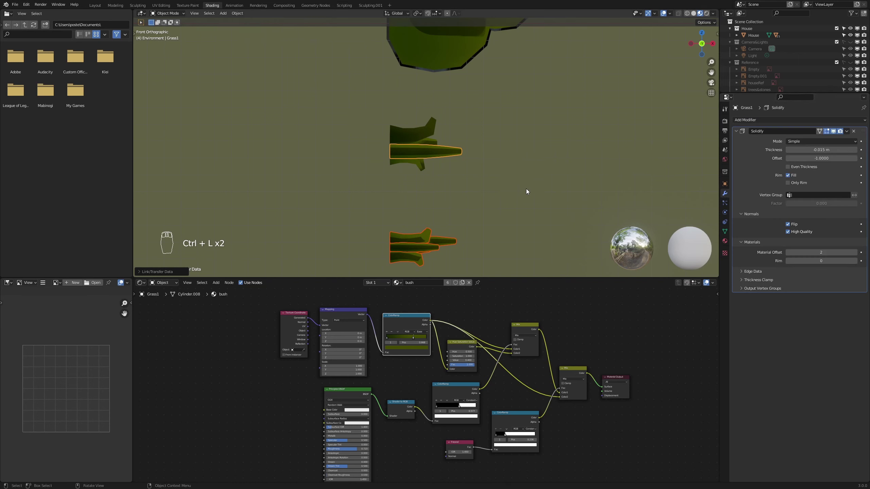
{"action": "left_click", "coordinate": [508, 184]}
{"action": "scroll", "coordinate": [485, 200], "scroll_direction": "up", "scroll_amount": 9}
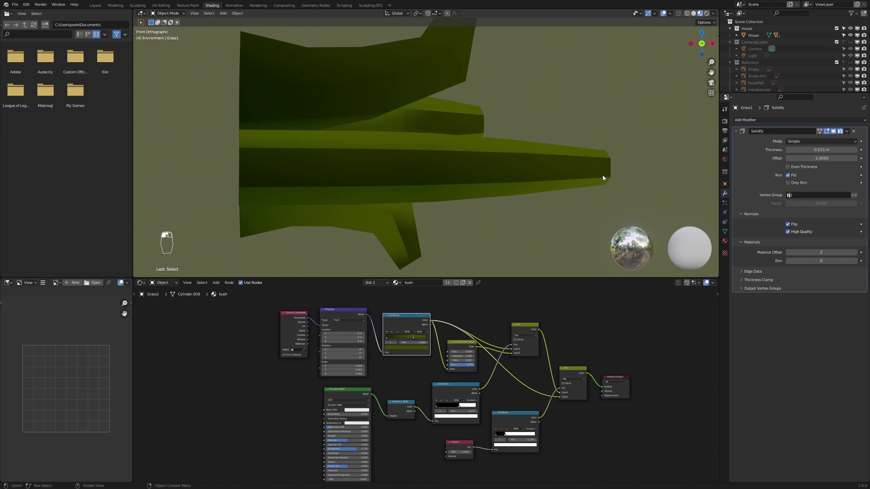
{"action": "scroll", "coordinate": [491, 189], "scroll_direction": "down", "scroll_amount": 10}
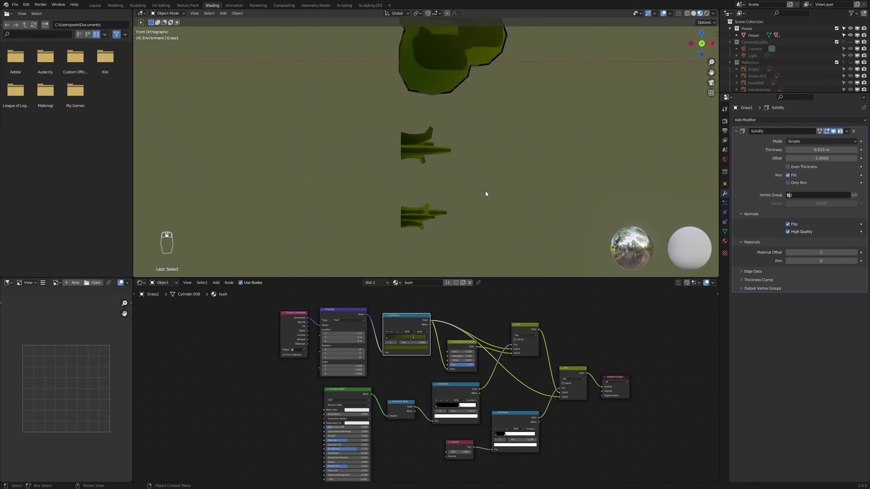
{"action": "left_click", "coordinate": [725, 241]}
{"action": "left_click", "coordinate": [864, 120]}
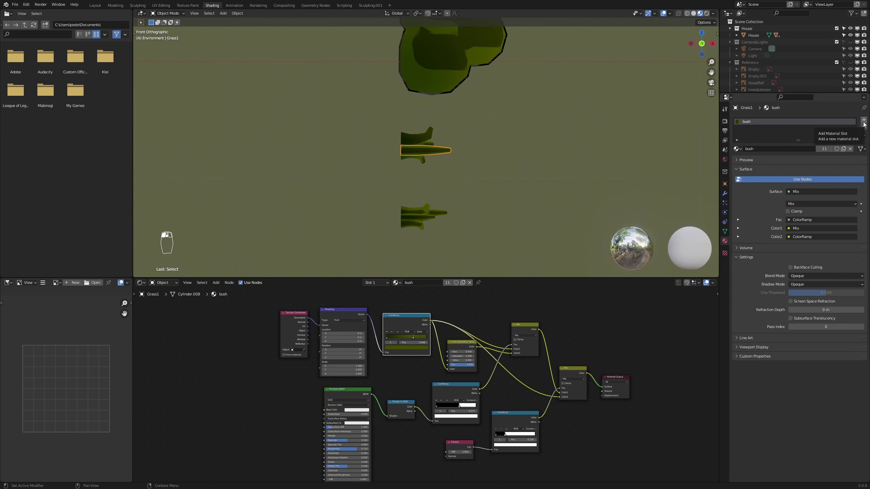
{"action": "left_click", "coordinate": [737, 163]}
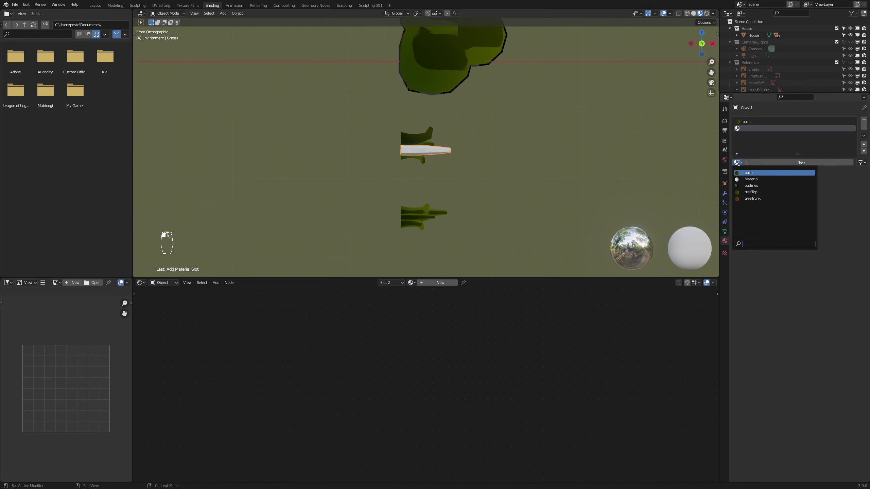
{"action": "left_click", "coordinate": [748, 185]}
{"action": "scroll", "coordinate": [464, 170], "scroll_direction": "up", "scroll_amount": 8}
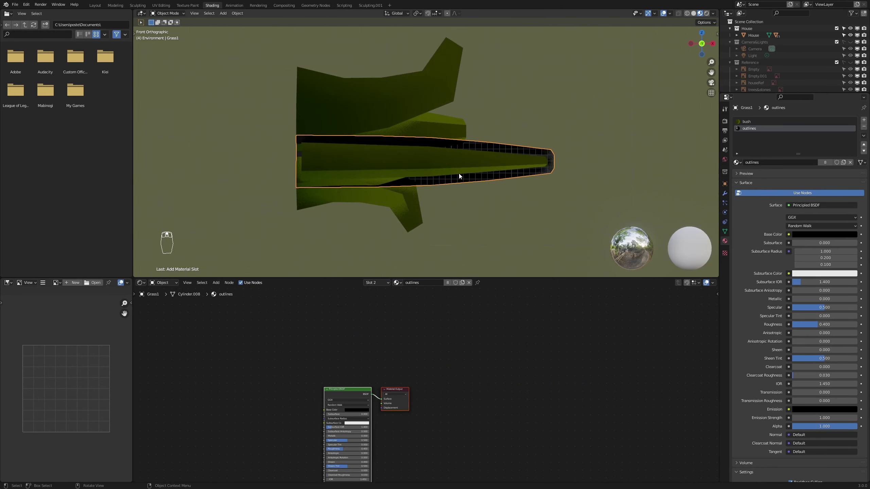
{"action": "scroll", "coordinate": [551, 169], "scroll_direction": "down", "scroll_amount": 3}
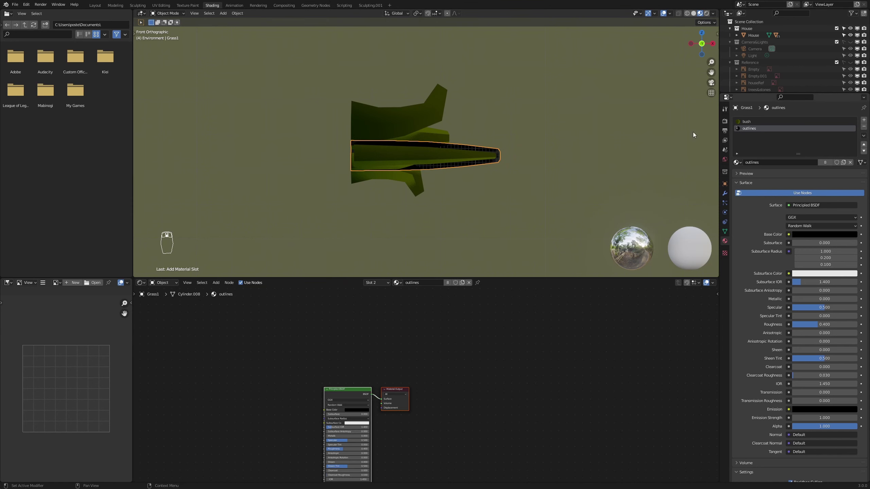
Set the Solidify thickness on the first clump's longest blade to -0.005 m and check its outline up close
{"action": "scroll", "coordinate": [484, 150], "scroll_direction": "down", "scroll_amount": 4}
{"action": "scroll", "coordinate": [433, 142], "scroll_direction": "up", "scroll_amount": 3}
{"action": "left_click", "coordinate": [428, 138]}
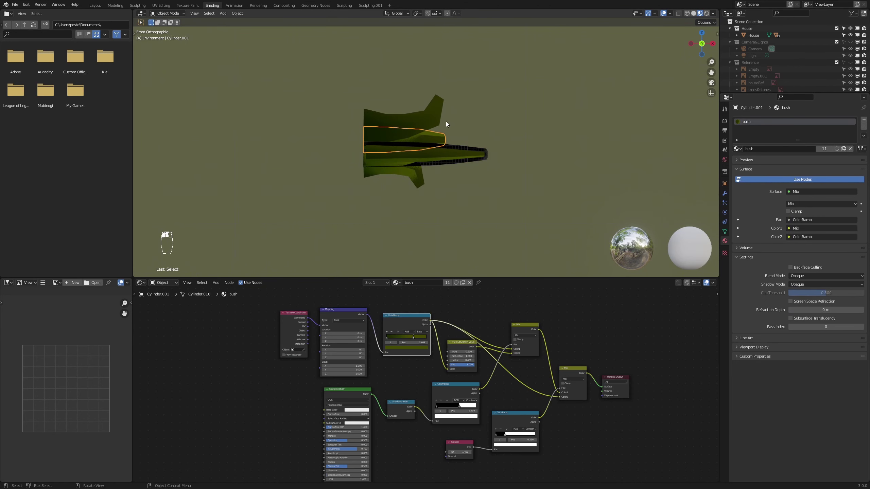
{"action": "left_click", "coordinate": [462, 158]}
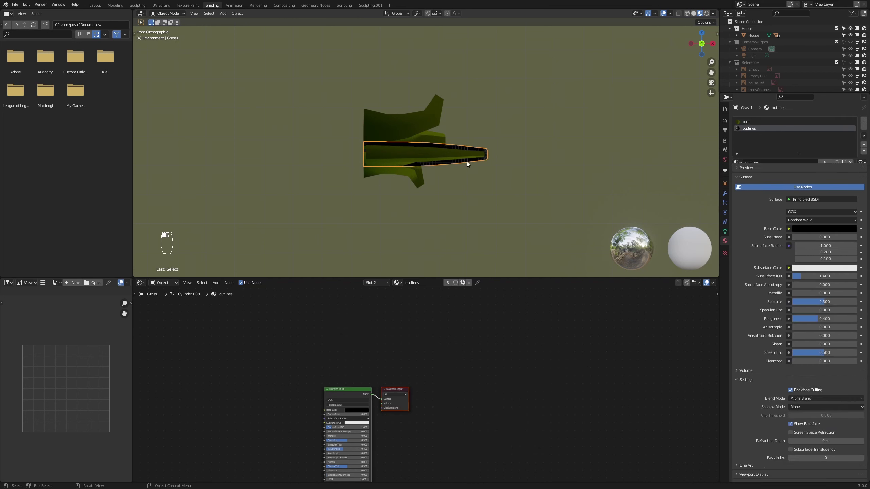
{"action": "left_click", "coordinate": [725, 194]}
{"action": "double_click", "coordinate": [798, 149]}
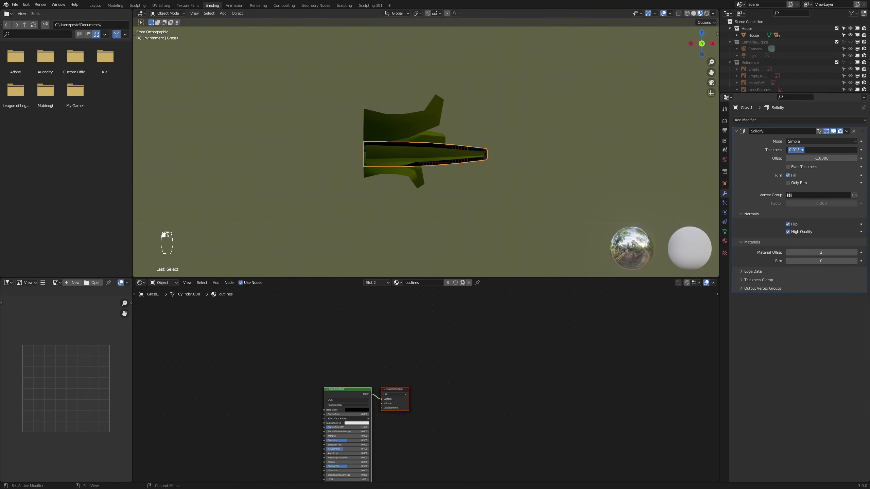
{"action": "left_click", "coordinate": [798, 150]}
{"action": "key", "text": "BackSpace"}
{"action": "type", "text": "05"}
{"action": "key", "text": "Return"}
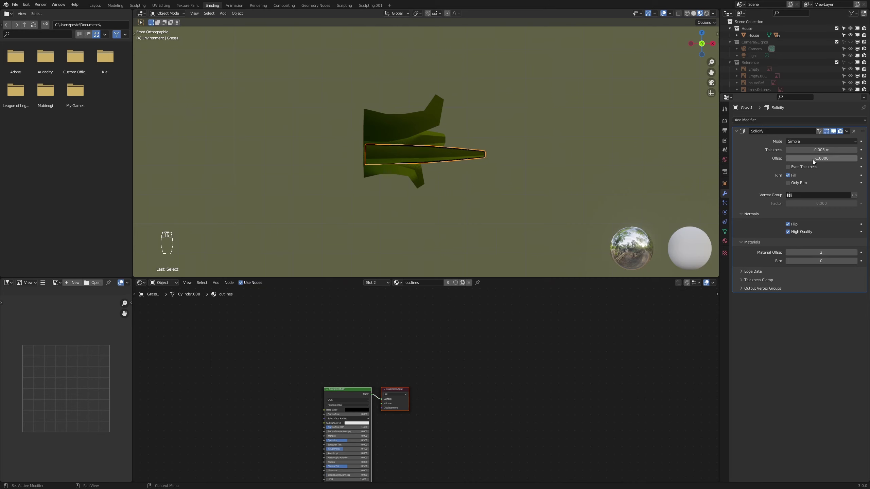
{"action": "left_click", "coordinate": [515, 181]}
{"action": "scroll", "coordinate": [514, 187], "scroll_direction": "up", "scroll_amount": 5}
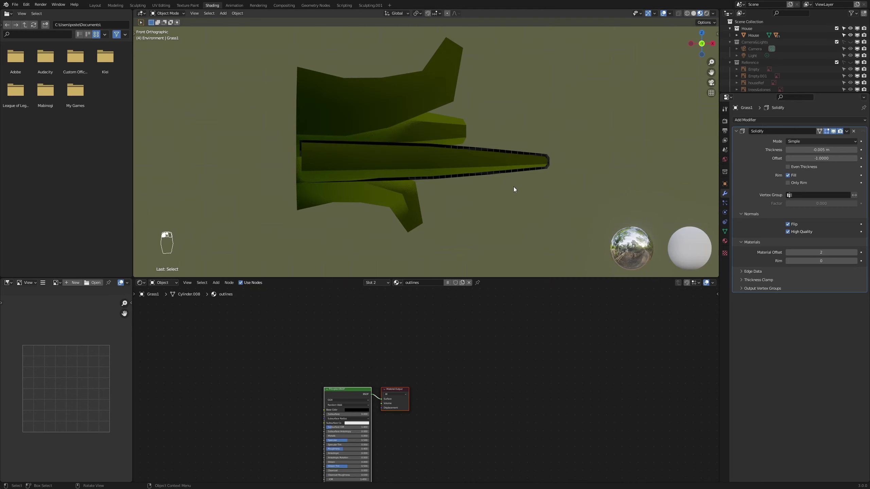
{"action": "scroll", "coordinate": [462, 171], "scroll_direction": "up", "scroll_amount": 2}
{"action": "scroll", "coordinate": [401, 201], "scroll_direction": "down", "scroll_amount": 3}
Link the materials and copy the modifiers from the first grass clump's longest blade to its other blades
{"action": "left_click", "coordinate": [410, 202]}
{"action": "left_click", "coordinate": [426, 128], "text": "shift"}
{"action": "left_click", "coordinate": [412, 103], "text": "shift"}
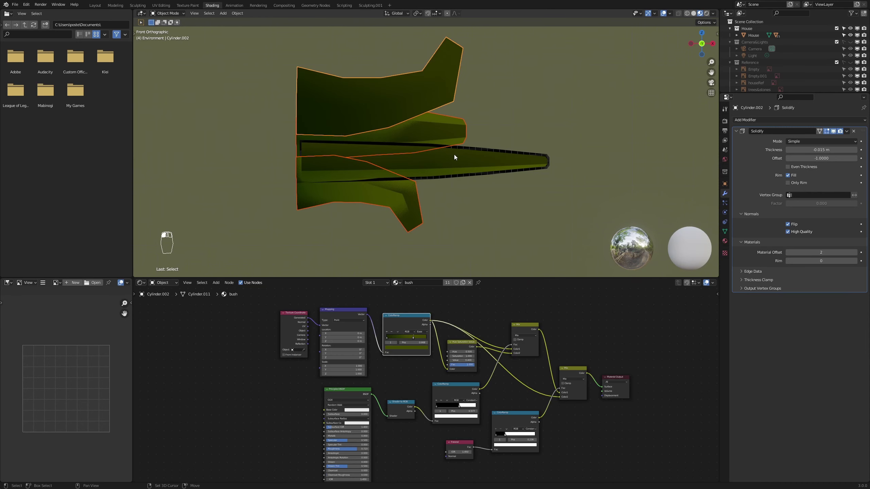
{"action": "left_click", "coordinate": [454, 160], "text": "shift"}
{"action": "key", "text": "ctrl+l"}
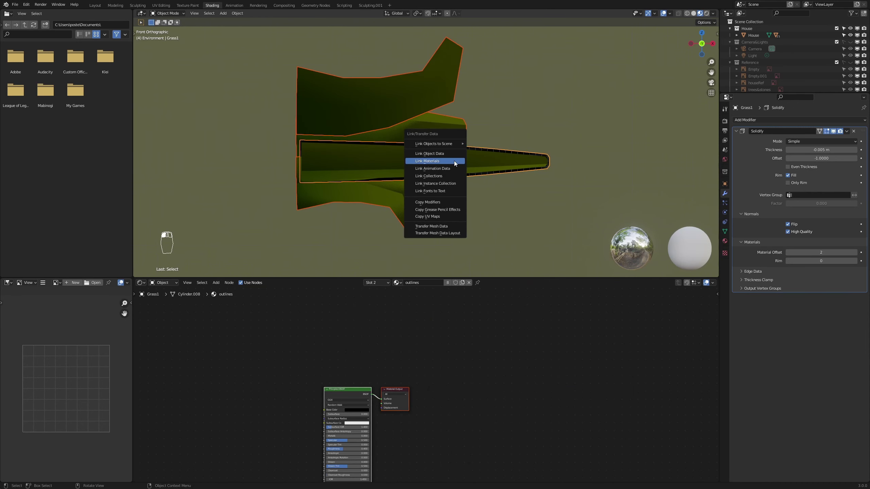
{"action": "left_click", "coordinate": [454, 161]}
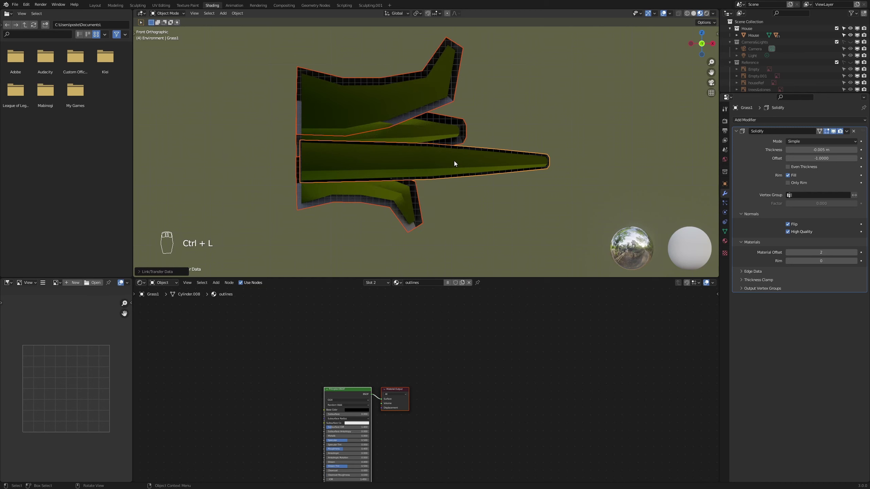
{"action": "key", "text": "ctrl+l"}
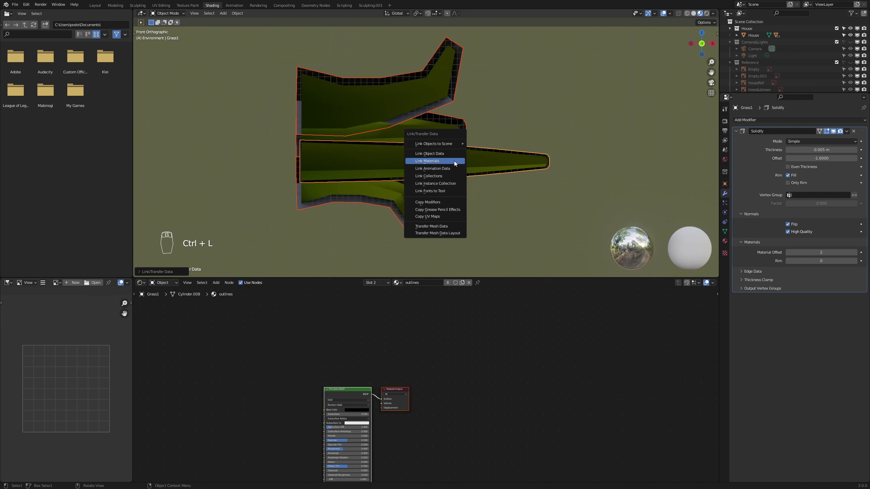
{"action": "left_click", "coordinate": [444, 203]}
Copy the modifiers and link the materials from the first clump's outlined longest blade to every blade of the second grass clump
{"action": "scroll", "coordinate": [457, 186], "scroll_direction": "down", "scroll_amount": 6}
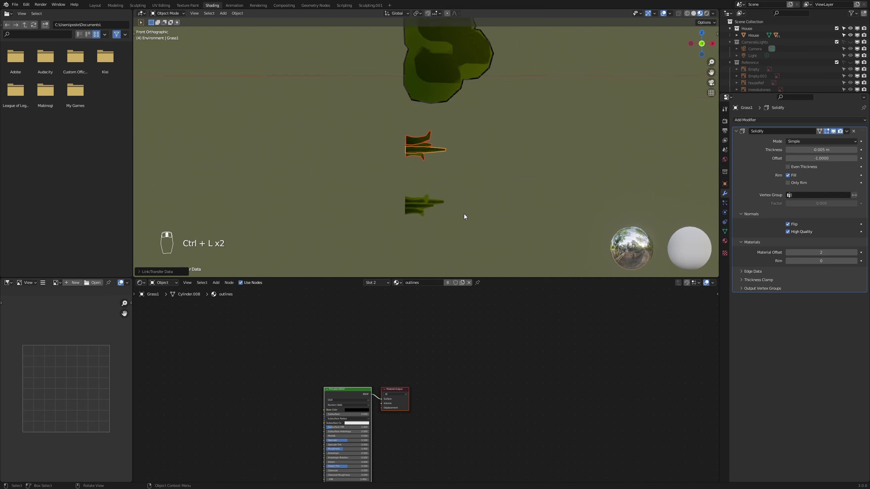
{"action": "scroll", "coordinate": [461, 217], "scroll_direction": "up", "scroll_amount": 3}
{"action": "scroll", "coordinate": [487, 178], "scroll_direction": "up", "scroll_amount": 2}
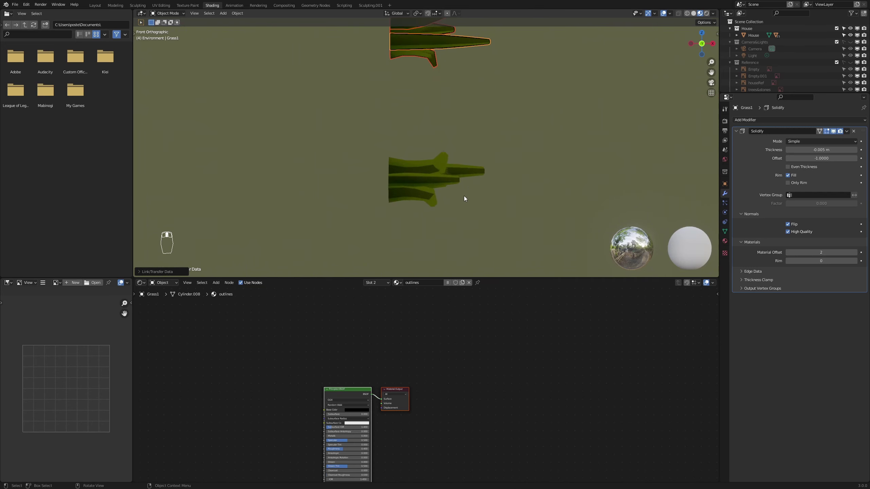
{"action": "left_click_drag", "start_coordinate": [466, 223], "coordinate": [401, 151]}
{"action": "scroll", "coordinate": [425, 124], "scroll_direction": "down", "scroll_amount": 1}
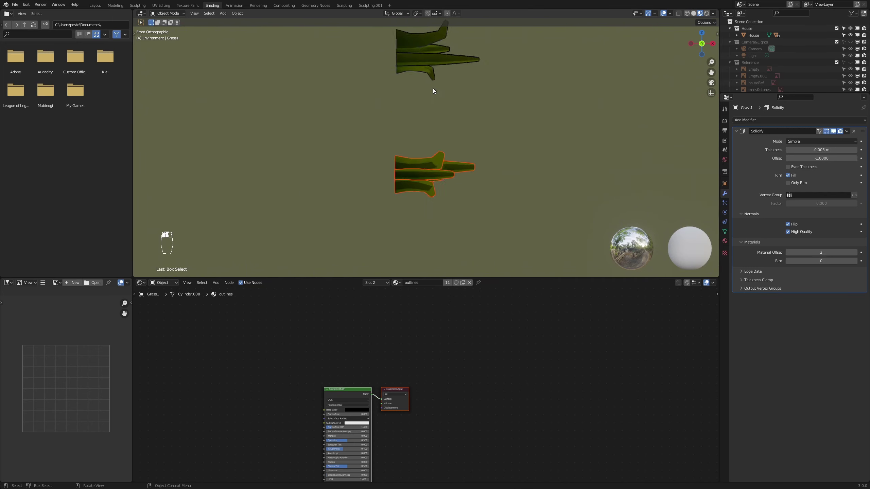
{"action": "left_click", "coordinate": [441, 59], "text": "shift"}
{"action": "key", "text": "ctrl+l"}
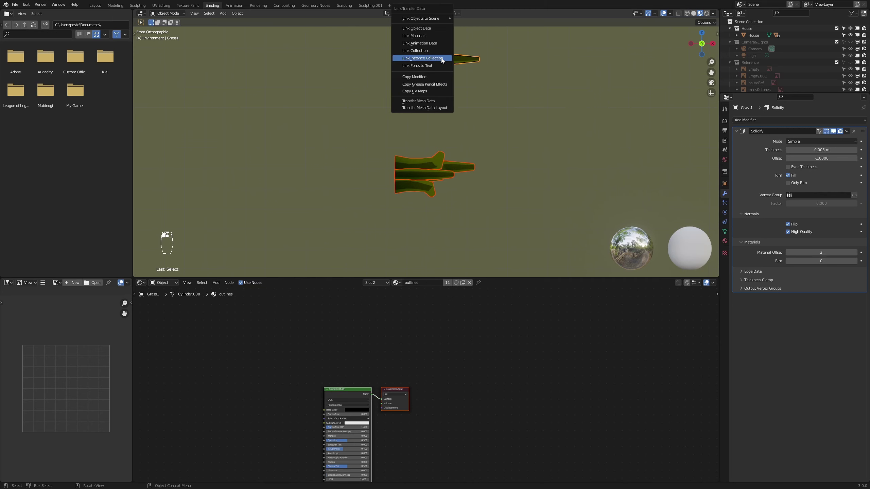
{"action": "left_click", "coordinate": [419, 77]}
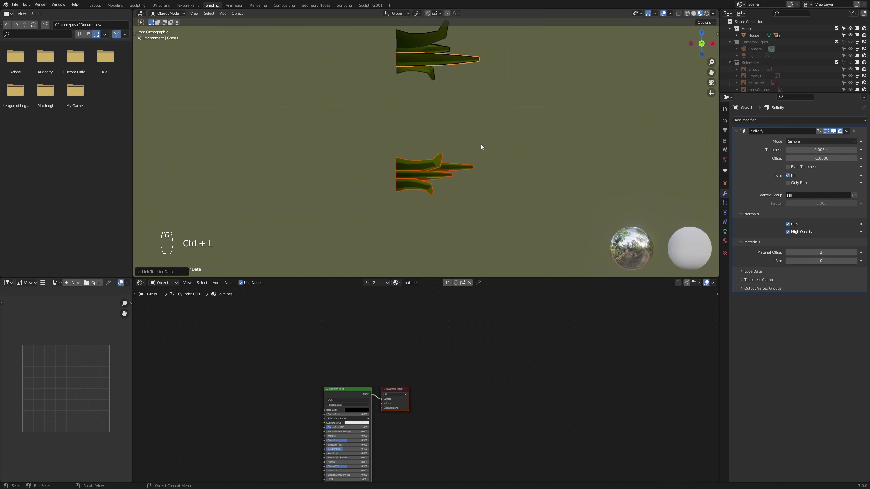
{"action": "key", "text": "ctrl+l"}
{"action": "left_click", "coordinate": [466, 102]}
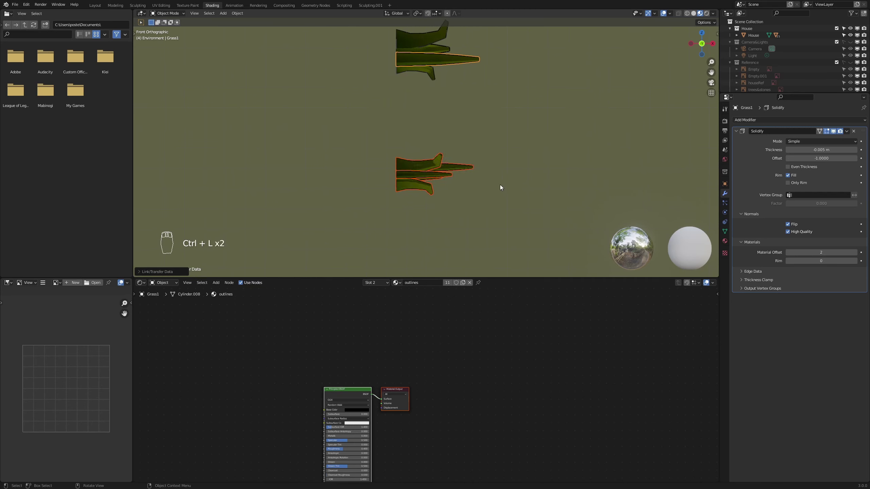
{"action": "left_click", "coordinate": [500, 188]}
Save the file and check how the updated trees and bushes look across the island
{"action": "scroll", "coordinate": [500, 185], "scroll_direction": "down", "scroll_amount": 10}
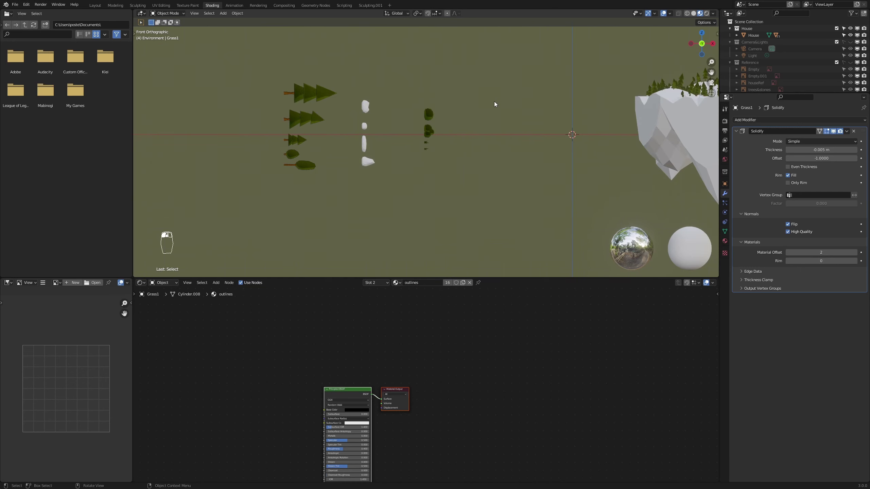
{"action": "scroll", "coordinate": [434, 142], "scroll_direction": "up", "scroll_amount": 3}
{"action": "key", "text": "ctrl+s"}
{"action": "middle_click_drag", "start_coordinate": [563, 146], "coordinate": [393, 219], "text": "shift"}
{"action": "scroll", "coordinate": [468, 155], "scroll_direction": "up", "scroll_amount": 2}
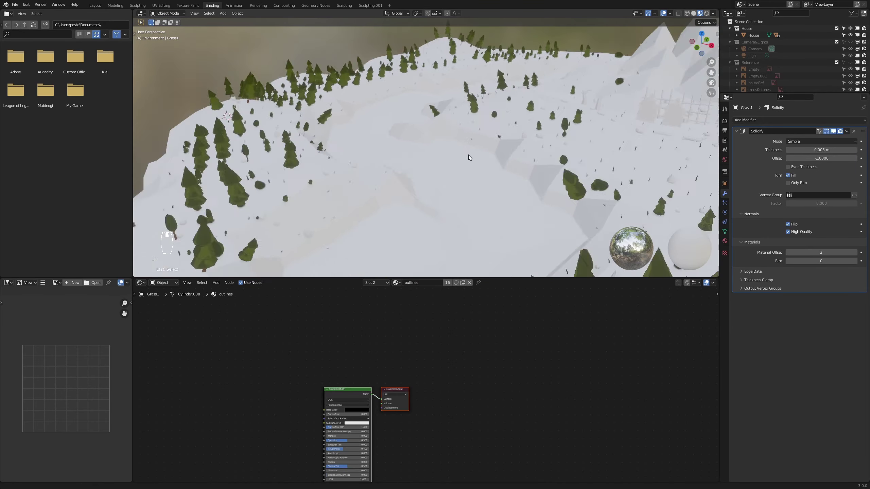
{"action": "middle_click_drag", "start_coordinate": [468, 155], "coordinate": [346, 178], "text": "shift"}
{"action": "middle_click_drag", "start_coordinate": [425, 140], "coordinate": [610, 143], "text": "shift"}
{"action": "key", "text": "KP_1"}
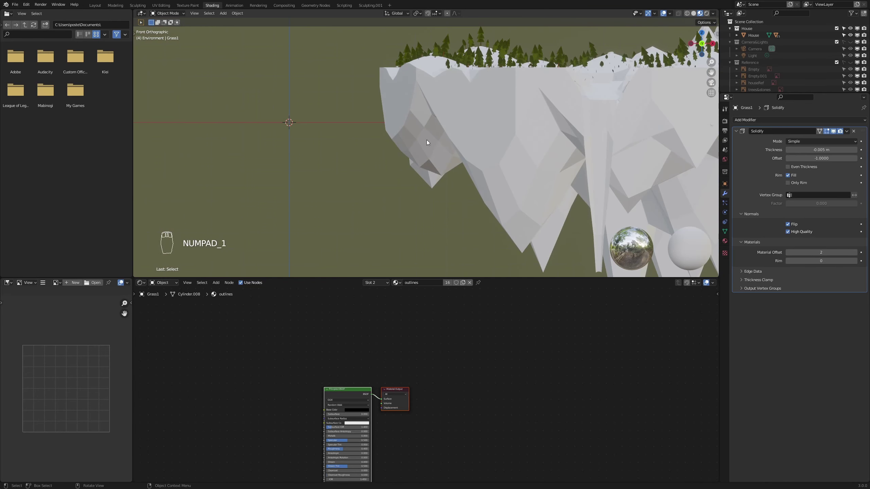
Assign the existing treeTrunk material to stone1, the uppermost stone in the column of white stones, and save the file
{"action": "middle_click_drag", "start_coordinate": [321, 132], "coordinate": [672, 166], "text": "shift"}
{"action": "scroll", "coordinate": [403, 172], "scroll_direction": "up", "scroll_amount": 3}
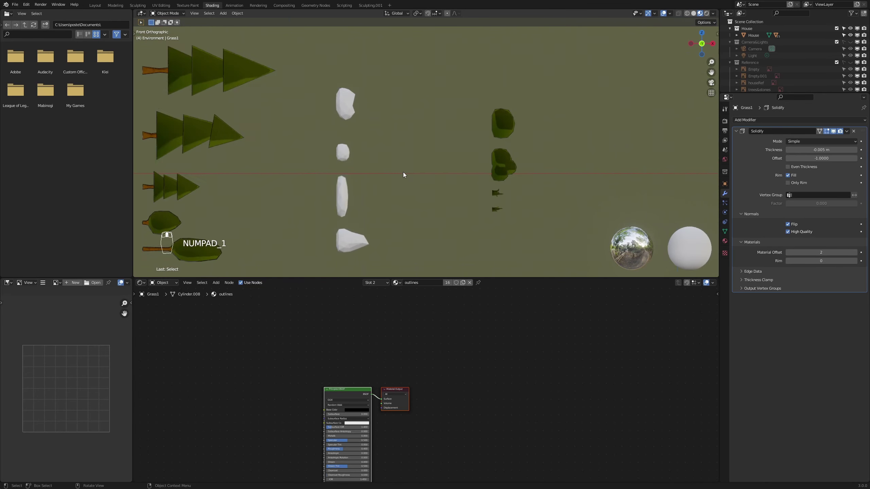
{"action": "scroll", "coordinate": [387, 181], "scroll_direction": "up", "scroll_amount": 1}
{"action": "middle_click_drag", "start_coordinate": [373, 189], "coordinate": [456, 175], "text": "shift"}
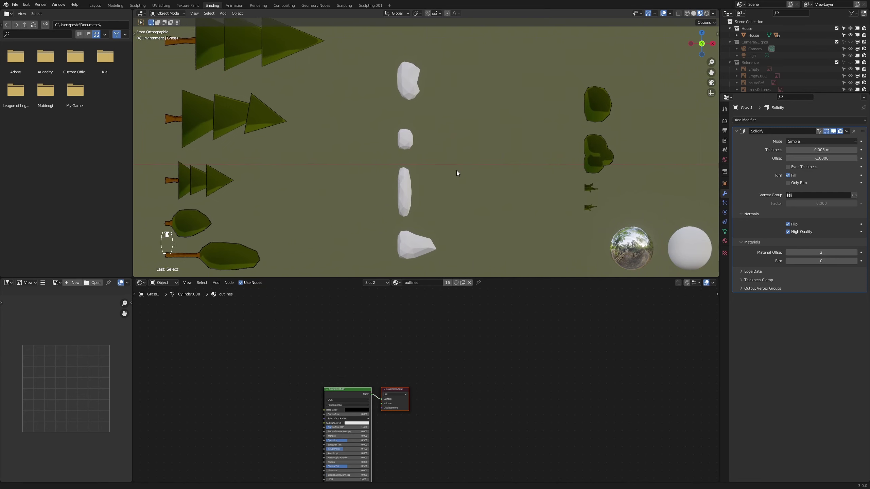
{"action": "left_click", "coordinate": [404, 79]}
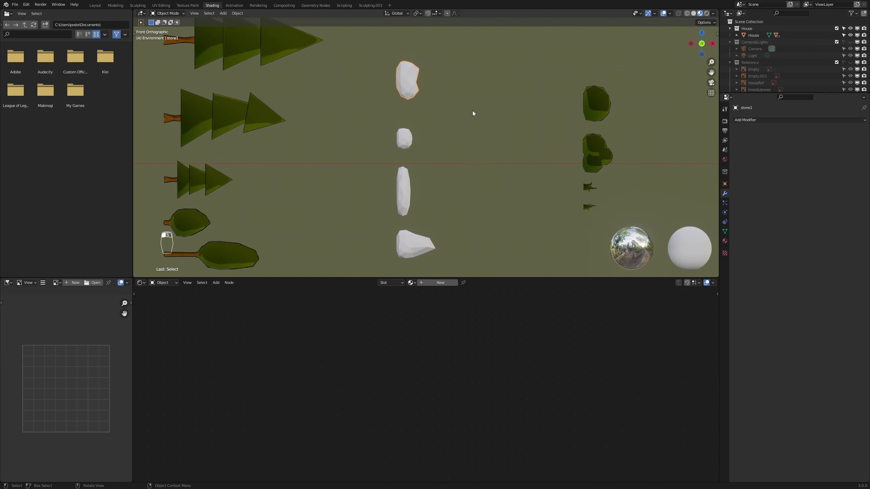
{"action": "key", "text": "ctrl+s"}
{"action": "left_click", "coordinate": [725, 241]}
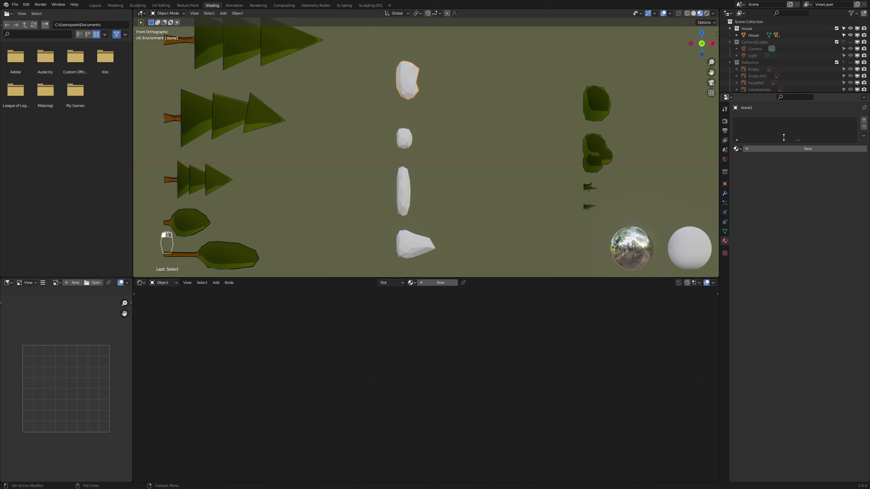
{"action": "left_click", "coordinate": [740, 149]}
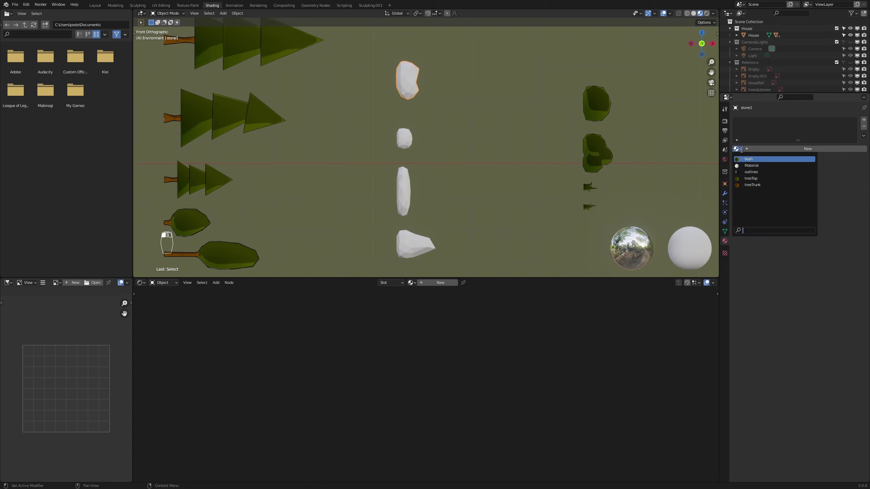
{"action": "left_click", "coordinate": [752, 185]}
Duplicate the treeTrunk material on the stone as an independent copy and name it rocks
{"action": "scroll", "coordinate": [395, 65], "scroll_direction": "up", "scroll_amount": 3}
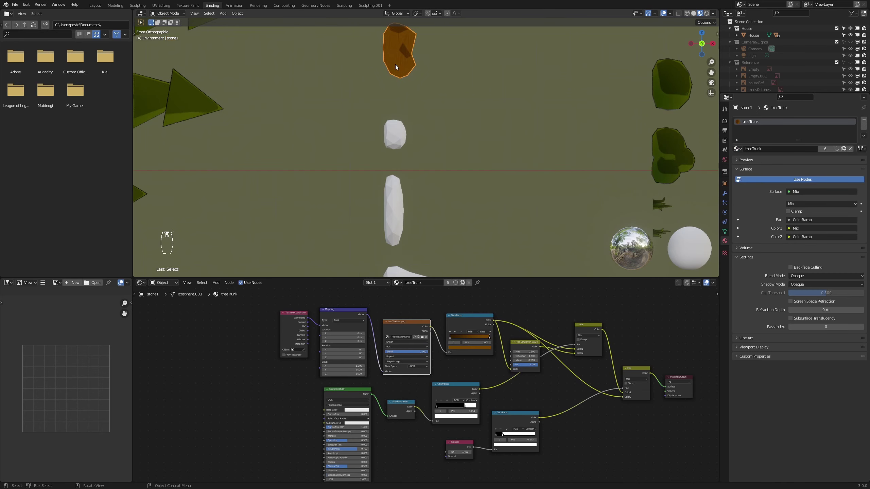
{"action": "middle_click_drag", "start_coordinate": [443, 75], "coordinate": [481, 177], "text": "shift"}
{"action": "scroll", "coordinate": [450, 154], "scroll_direction": "up", "scroll_amount": 3}
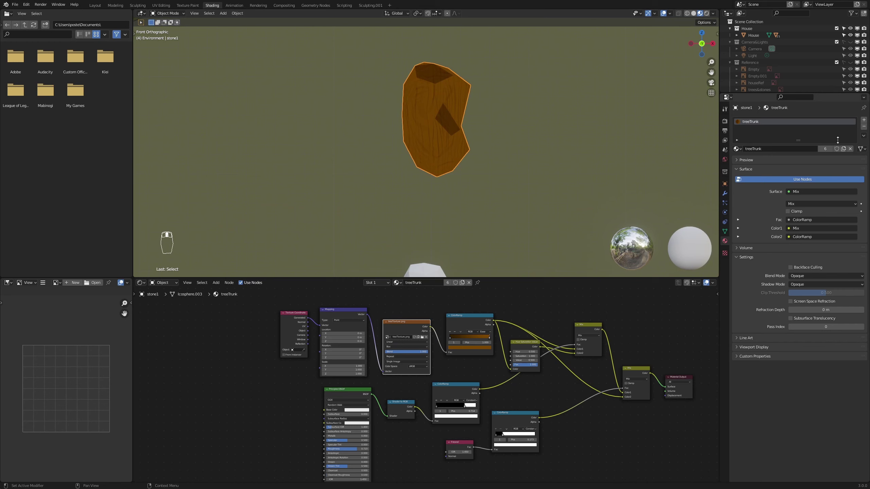
{"action": "left_click", "coordinate": [844, 149]}
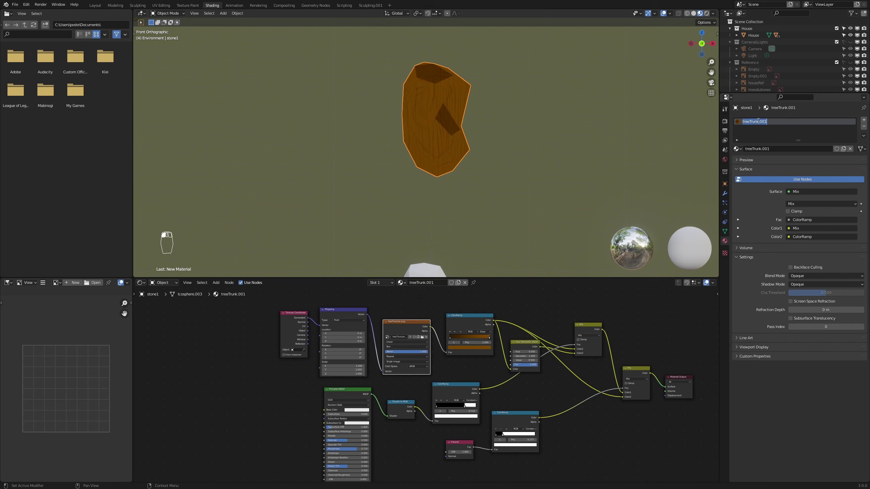
{"action": "type", "text": "rocks"}
{"action": "key", "text": "Return"}
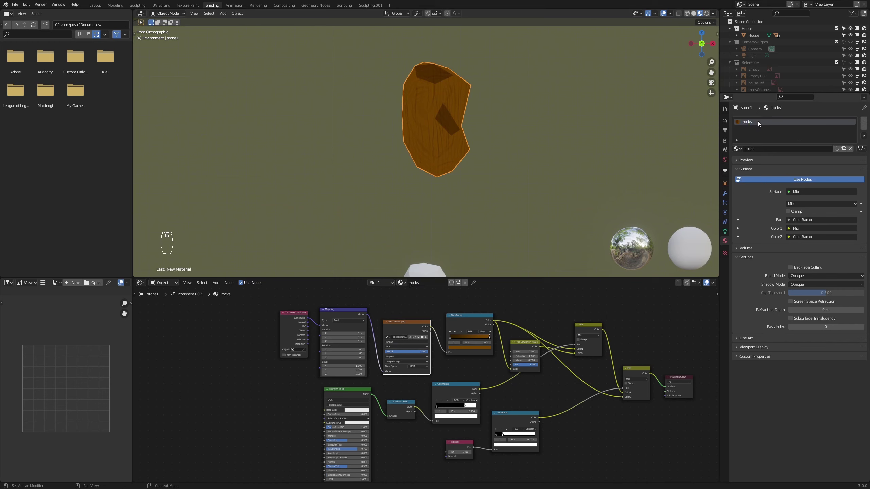
Change the dark stop of the texture's ColorRamp in the rocks material to a neutral dark grey with zero saturation
{"action": "scroll", "coordinate": [436, 324], "scroll_direction": "up", "scroll_amount": 3}
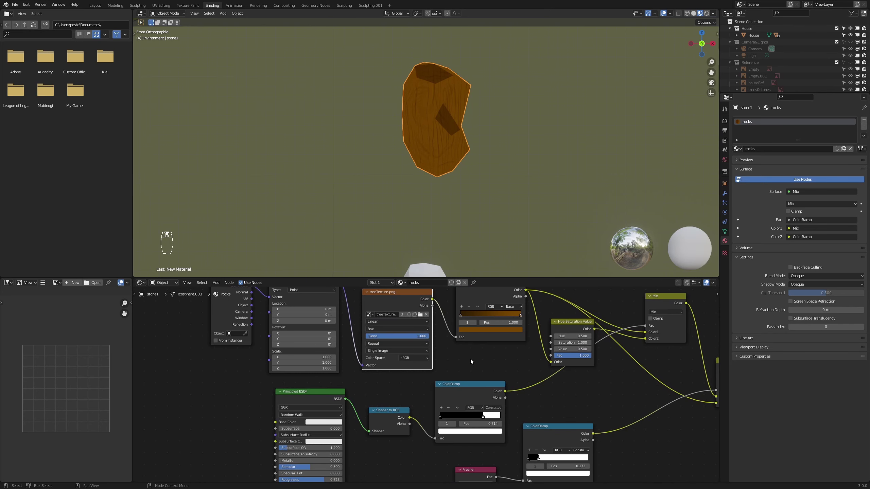
{"action": "middle_click_drag", "start_coordinate": [437, 385], "coordinate": [417, 423]}
{"action": "scroll", "coordinate": [393, 379], "scroll_direction": "up", "scroll_amount": 1}
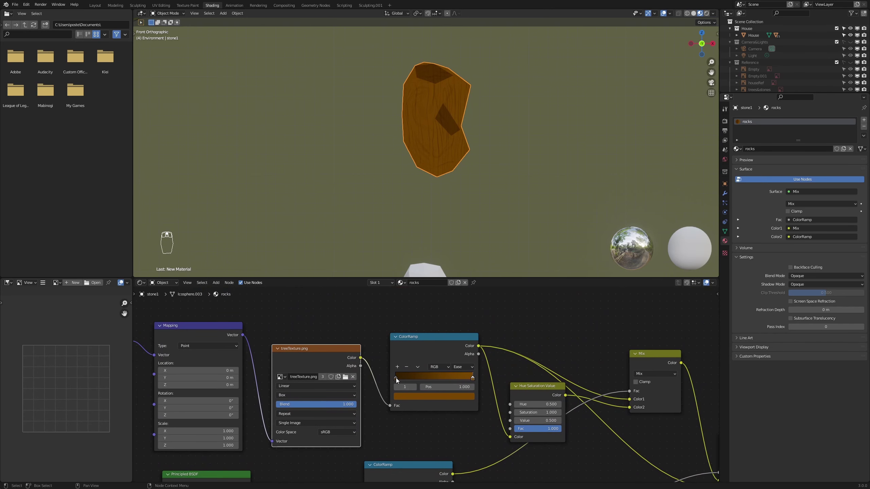
{"action": "left_click", "coordinate": [395, 378]}
{"action": "left_click", "coordinate": [410, 397]}
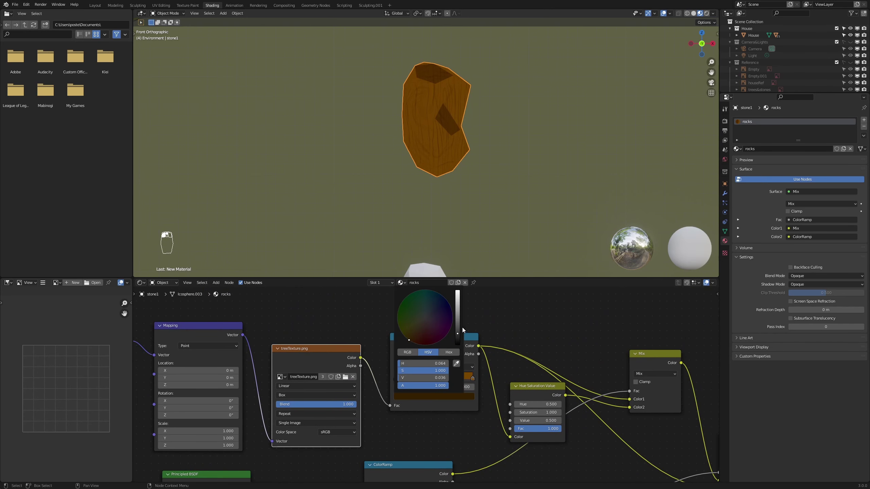
{"action": "left_click", "coordinate": [424, 320]}
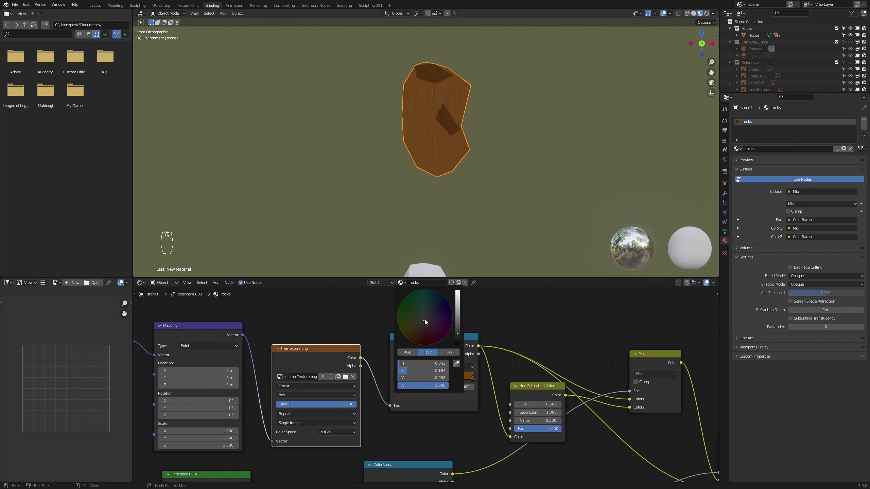
{"action": "mouse_move", "coordinate": [433, 363]}
{"action": "left_mouse_down"}
{"action": "mouse_move", "coordinate": [408, 370]}
{"action": "mouse_move", "coordinate": [461, 378]}
{"action": "mouse_move", "coordinate": [445, 378]}
{"action": "left_mouse_up"}
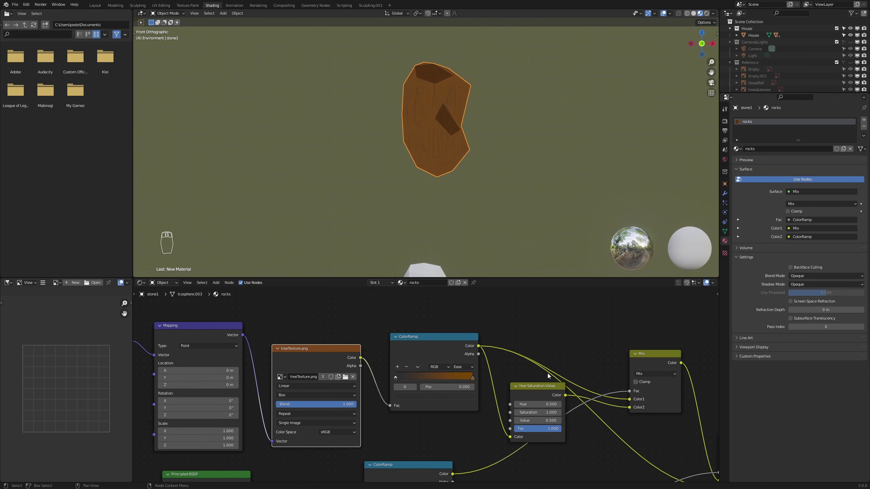
Copy the dark grey onto the ColorRamp's light stop and brighten it to a medium grey, keeping the stop at position 1.000
{"action": "left_click", "coordinate": [473, 378]}
{"action": "key", "text": "ctrl+c"}
{"action": "key", "text": "ctrl+v"}
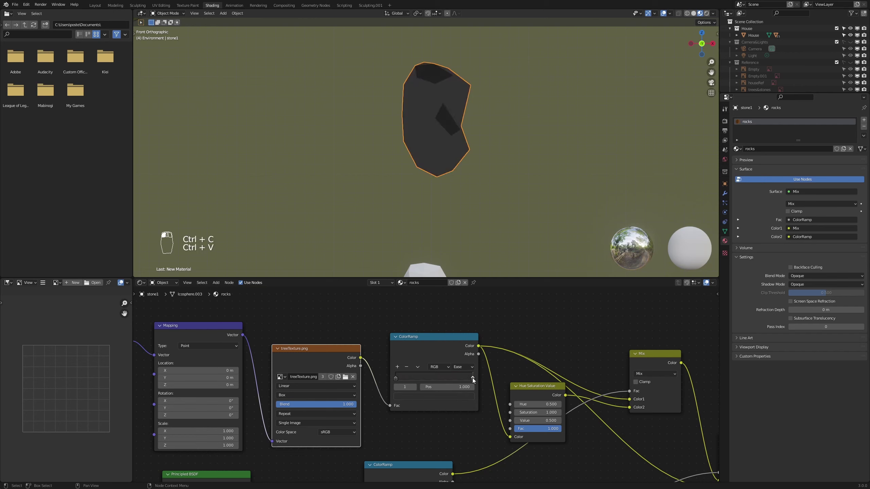
{"action": "left_click", "coordinate": [466, 399]}
{"action": "left_click", "coordinate": [466, 398]}
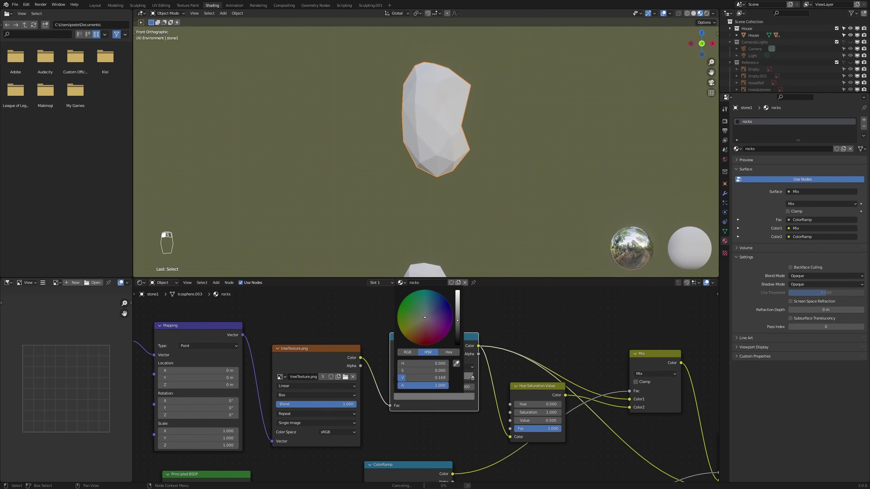
{"action": "mouse_move", "coordinate": [457, 320]}
{"action": "left_mouse_down"}
{"action": "mouse_move", "coordinate": [458, 331]}
{"action": "mouse_move", "coordinate": [458, 324]}
{"action": "left_mouse_up"}
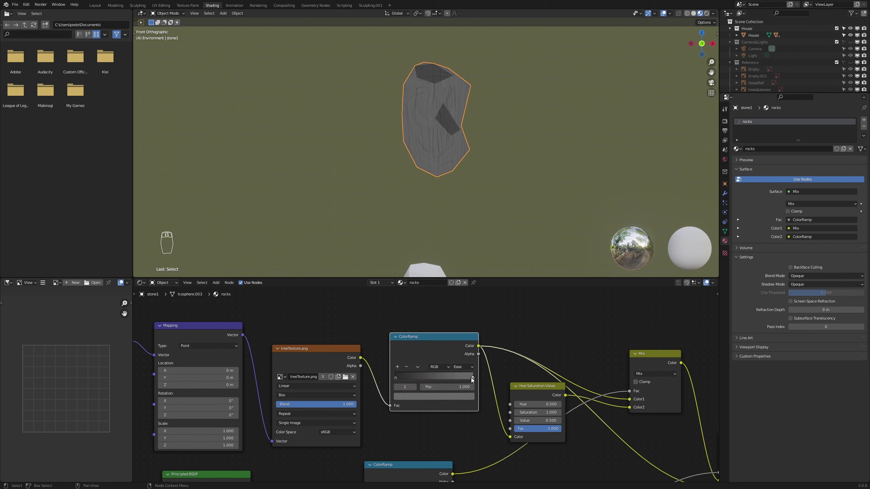
{"action": "mouse_move", "coordinate": [472, 379]}
{"action": "left_mouse_down"}
{"action": "mouse_move", "coordinate": [452, 377]}
{"action": "mouse_move", "coordinate": [476, 375]}
{"action": "left_mouse_up"}
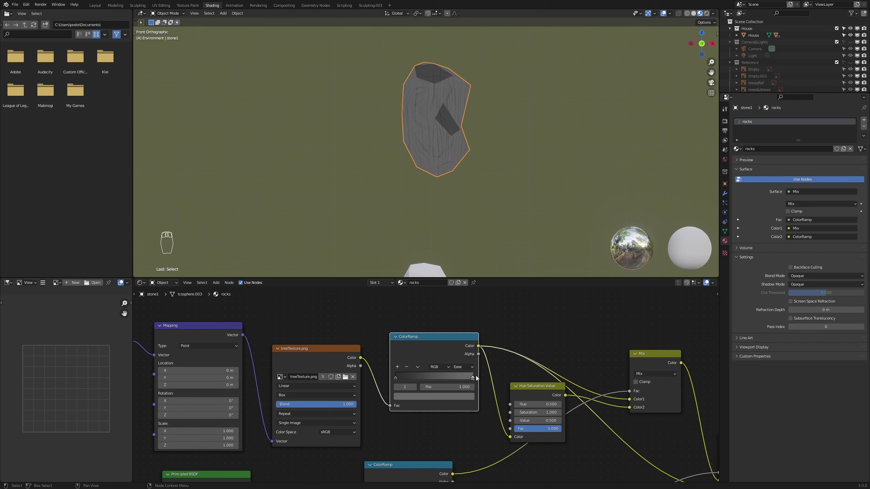
Replace the tree image in the rocks material's Image Texture node with stoneTexture.png and inspect the stone up close
{"action": "left_click", "coordinate": [353, 376]}
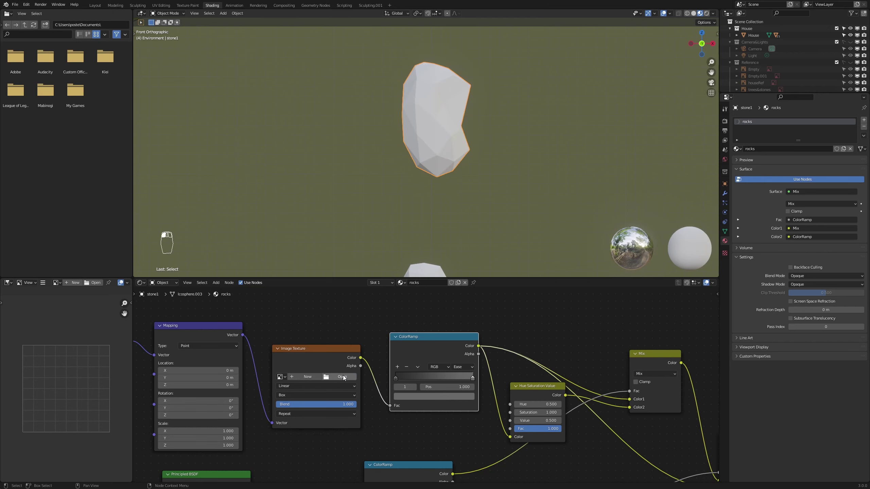
{"action": "left_click", "coordinate": [342, 376]}
{"action": "left_click", "coordinate": [539, 349]}
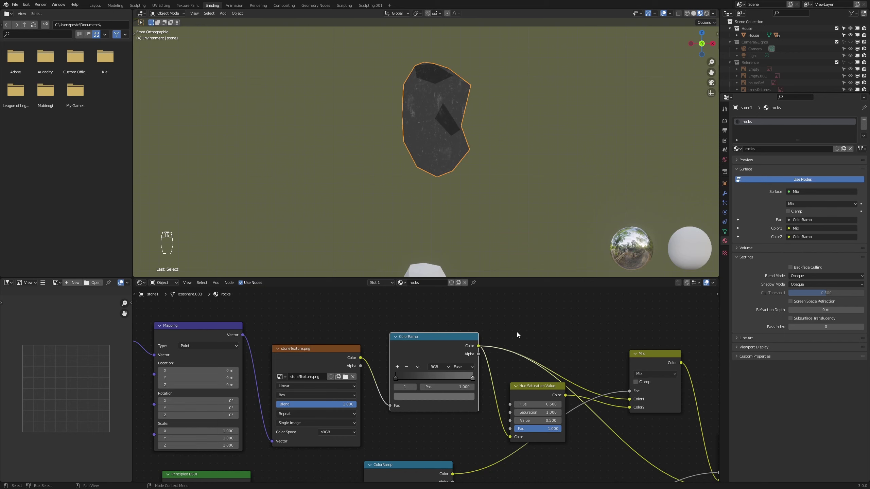
{"action": "scroll", "coordinate": [438, 100], "scroll_direction": "up", "scroll_amount": 3}
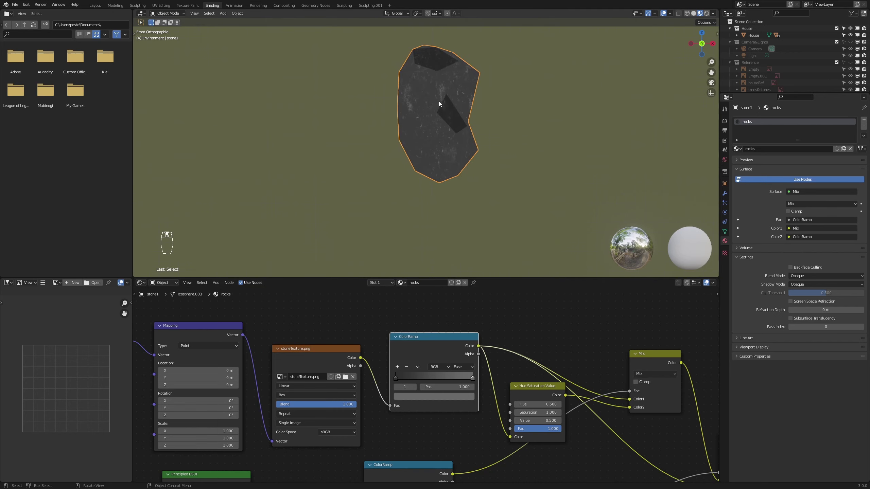
{"action": "middle_click_drag", "start_coordinate": [558, 125], "coordinate": [500, 154], "text": "shift"}
{"action": "scroll", "coordinate": [496, 145], "scroll_direction": "up", "scroll_amount": 1}
{"action": "scroll", "coordinate": [494, 144], "scroll_direction": "down", "scroll_amount": 4}
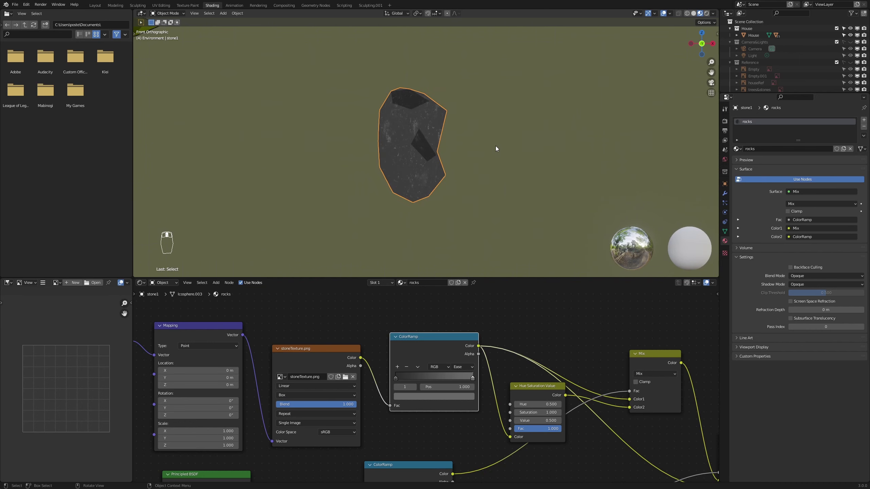
Apply smooth shading to the dark stone so its texture and shadows blend across the facets
{"action": "key", "text": "KP_5"}
{"action": "key", "text": "KP_5"}
{"action": "right_click", "coordinate": [420, 135]}
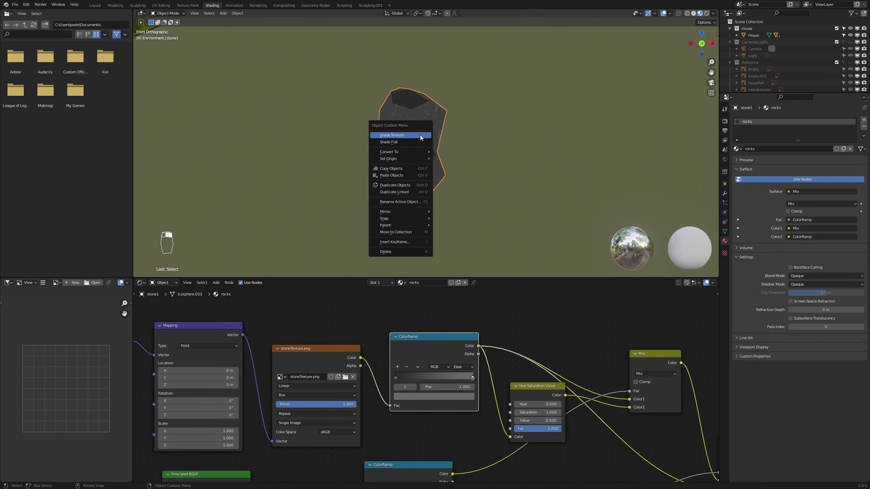
{"action": "left_click", "coordinate": [420, 134]}
{"action": "scroll", "coordinate": [418, 143], "scroll_direction": "up", "scroll_amount": 1}
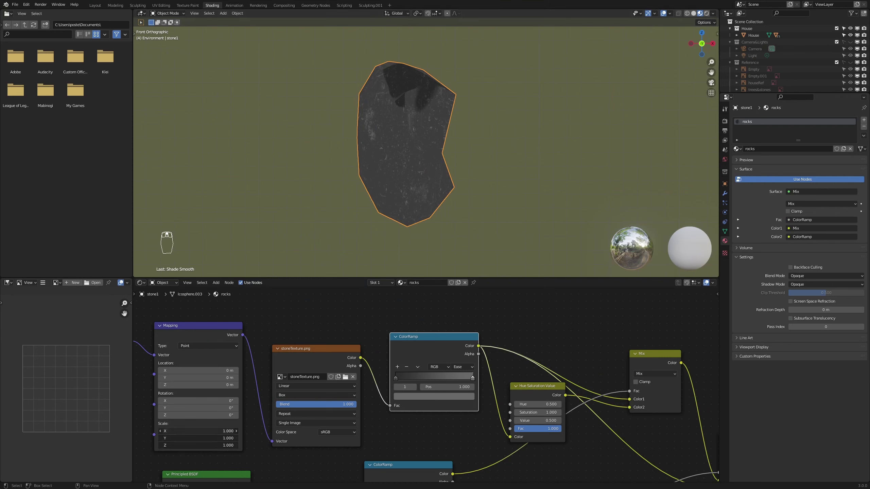
Set the rocks material's Mapping scale to 0.3 on X, Y and Z and check the stone's texture
{"action": "left_click_drag", "start_coordinate": [233, 431], "coordinate": [233, 445]}
{"action": "type", "text": "0.3"}
{"action": "key", "text": "Return"}
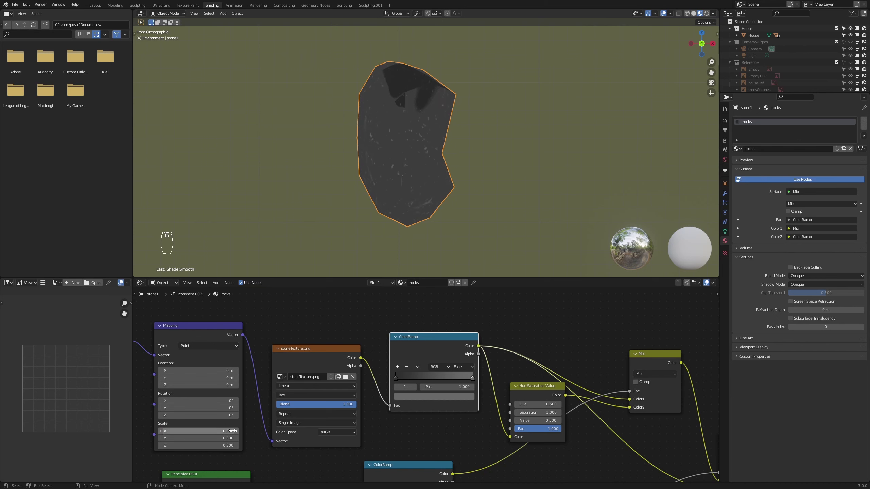
{"action": "scroll", "coordinate": [409, 151], "scroll_direction": "down", "scroll_amount": 5}
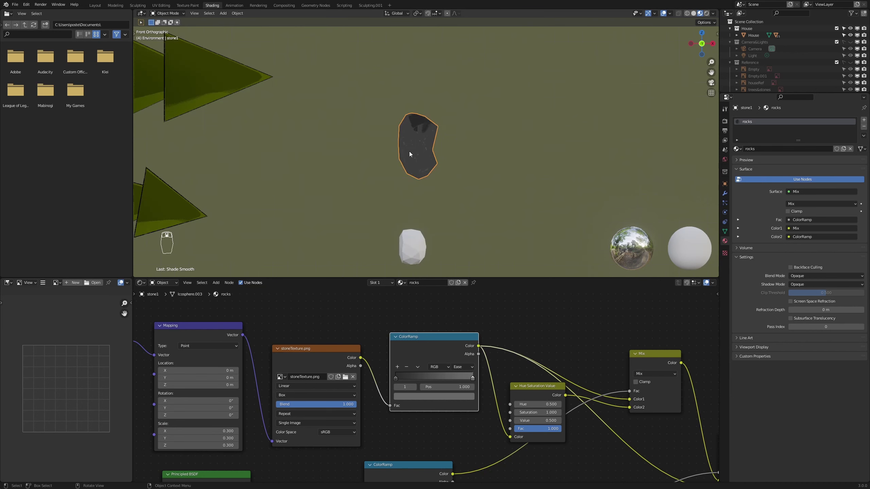
{"action": "scroll", "coordinate": [429, 194], "scroll_direction": "up", "scroll_amount": 1}
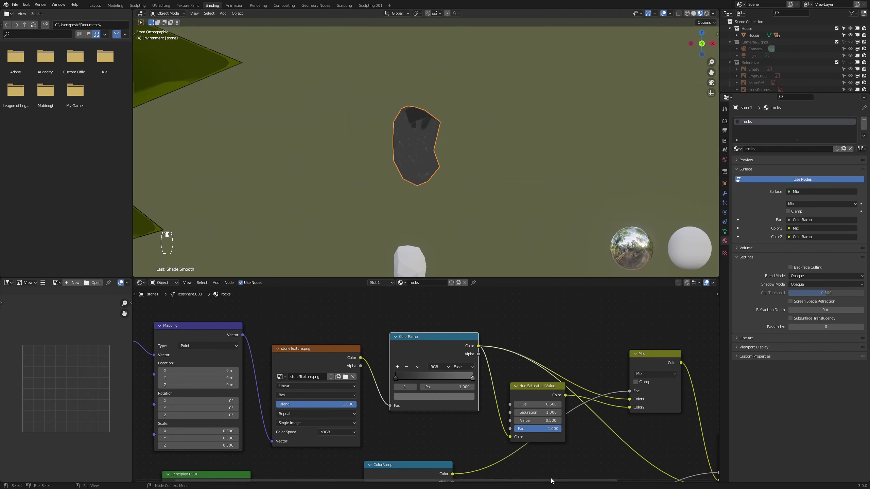
Lower the Hue Saturation Value node's Value to 0.400 and move the Shader to RGB ColorRamp's white stop to 0.609
{"action": "middle_click_drag", "start_coordinate": [433, 435], "coordinate": [357, 363]}
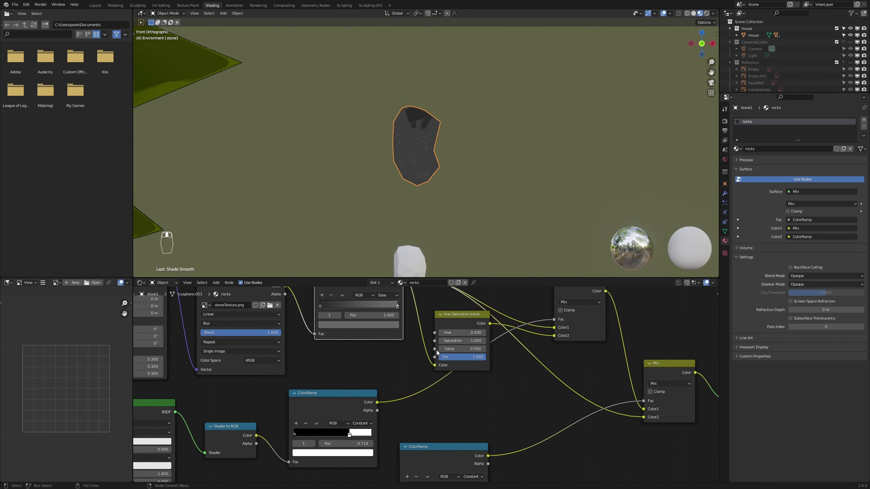
{"action": "left_click", "coordinate": [440, 350]}
{"action": "middle_click_drag", "start_coordinate": [476, 422], "coordinate": [539, 382]}
{"action": "left_click_drag", "start_coordinate": [413, 395], "coordinate": [404, 395]}
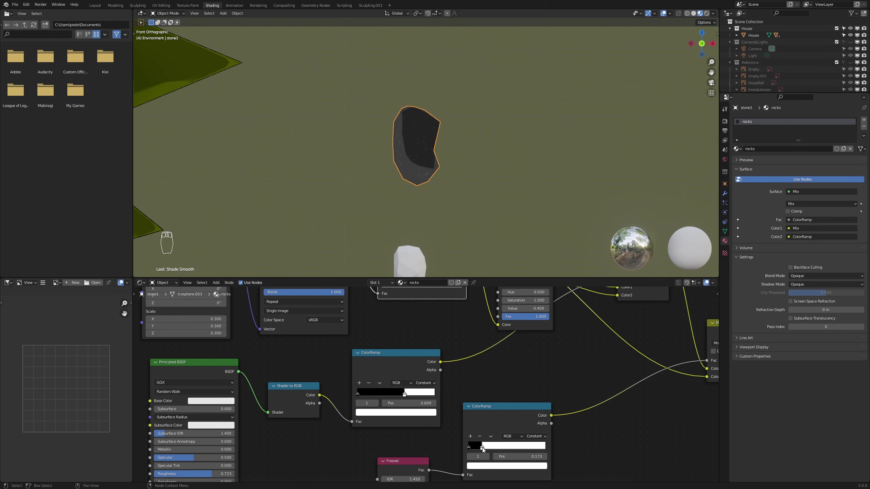
Move the Fresnel ColorRamp's white stop to 0.350 and raise the Principled BSDF's roughness to 0.923
{"action": "left_click_drag", "start_coordinate": [488, 447], "coordinate": [497, 450]}
{"action": "middle_click_drag", "start_coordinate": [268, 459], "coordinate": [332, 440]}
{"action": "left_click_drag", "start_coordinate": [276, 456], "coordinate": [292, 455]}
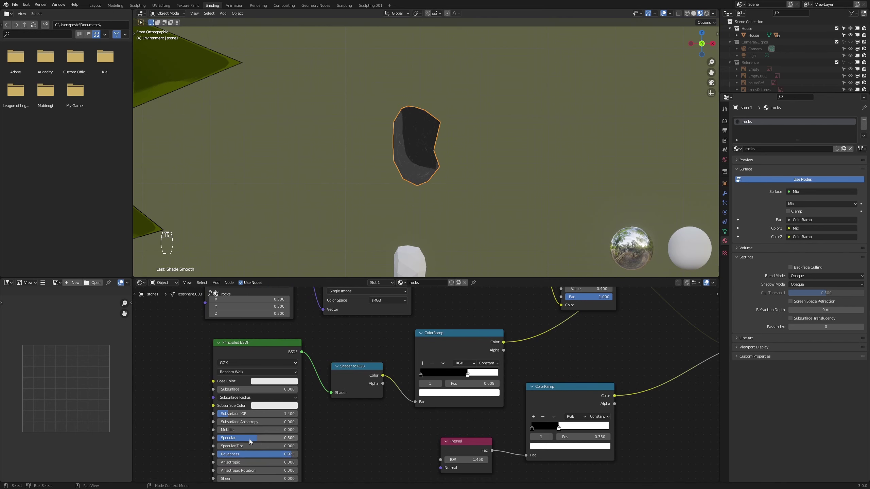
{"action": "middle_click_drag", "start_coordinate": [370, 328], "coordinate": [359, 423]}
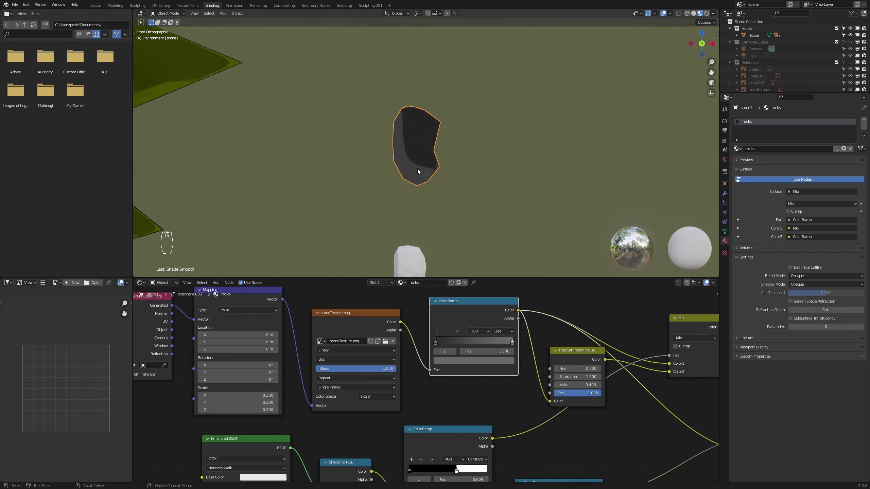
Add a second material slot to the stone and assign the existing outlines material to it
{"action": "scroll", "coordinate": [418, 180], "scroll_direction": "down", "scroll_amount": 3}
{"action": "scroll", "coordinate": [443, 215], "scroll_direction": "up", "scroll_amount": 1}
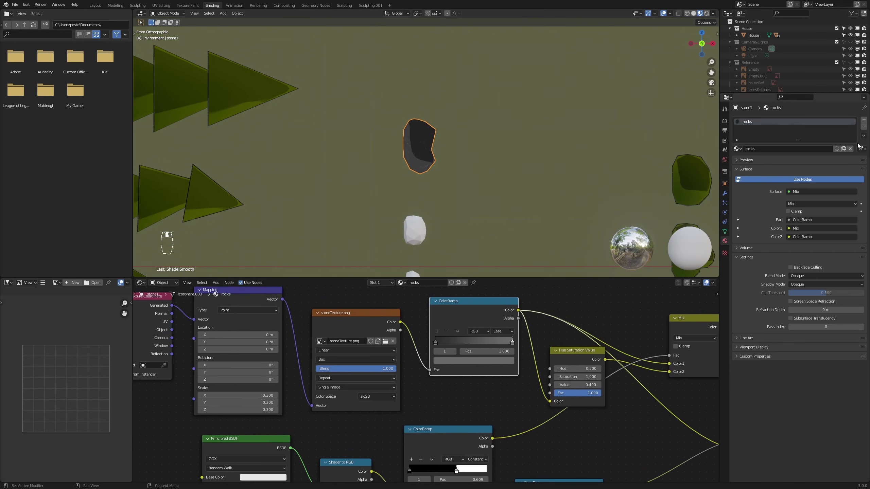
{"action": "left_click", "coordinate": [864, 120]}
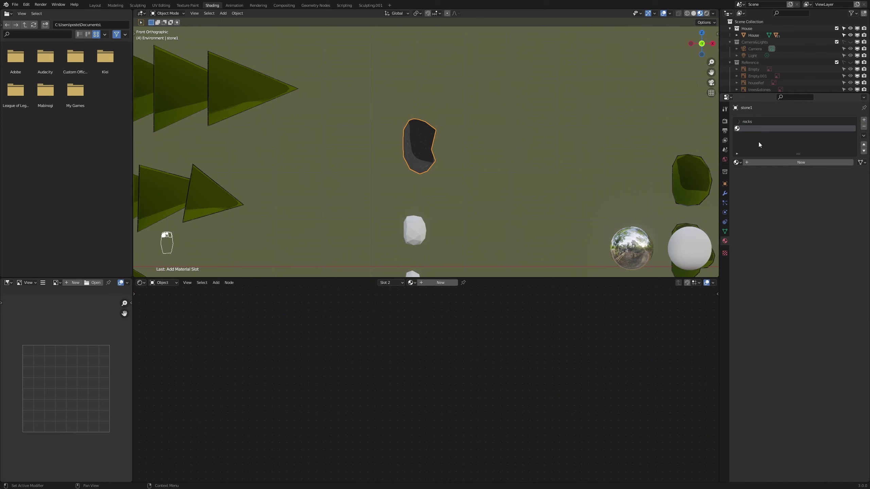
{"action": "left_click", "coordinate": [737, 162]}
{"action": "left_click", "coordinate": [755, 186]}
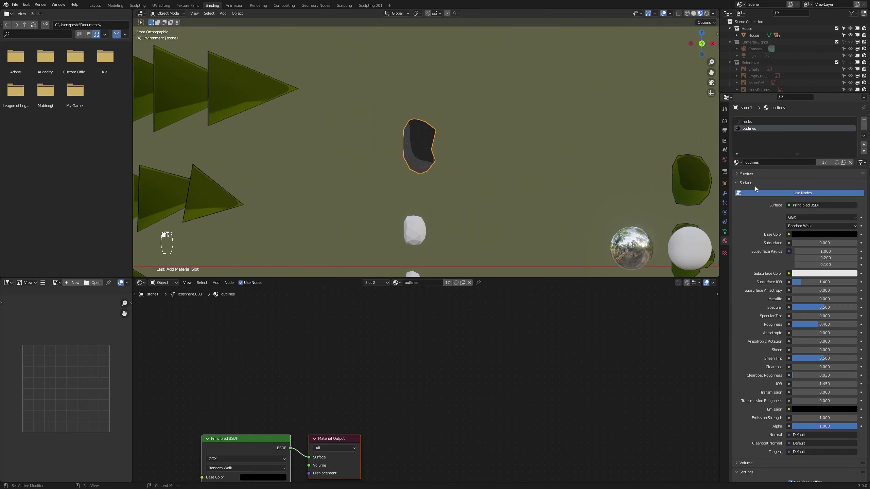
Add a Solidify modifier to the stone with a thickness of -0.01 m
{"action": "left_click", "coordinate": [725, 193]}
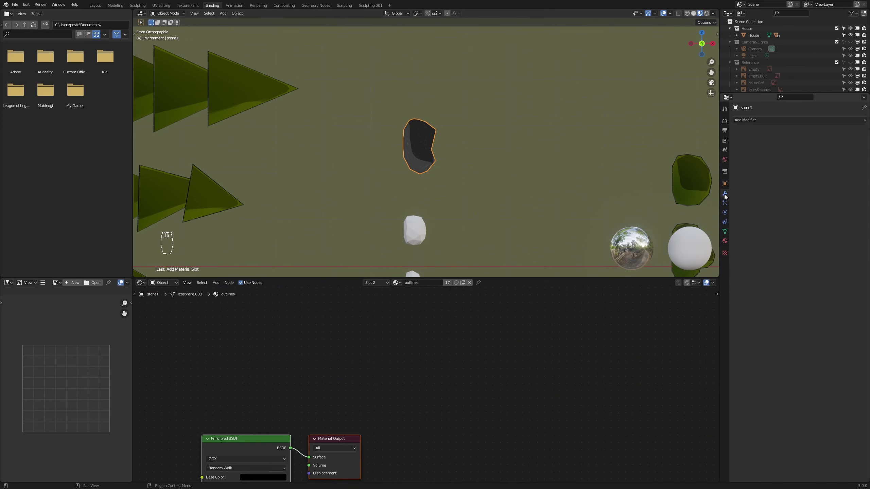
{"action": "left_click", "coordinate": [749, 121]}
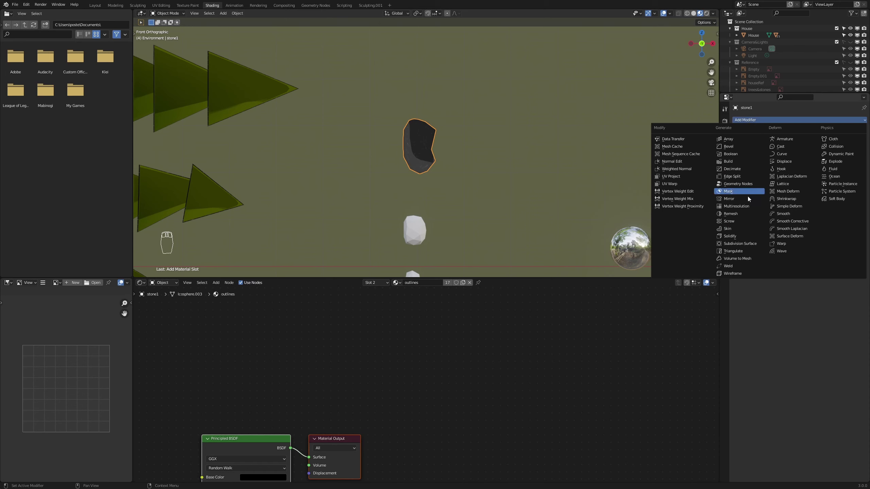
{"action": "left_click", "coordinate": [733, 236]}
{"action": "left_click", "coordinate": [803, 150]}
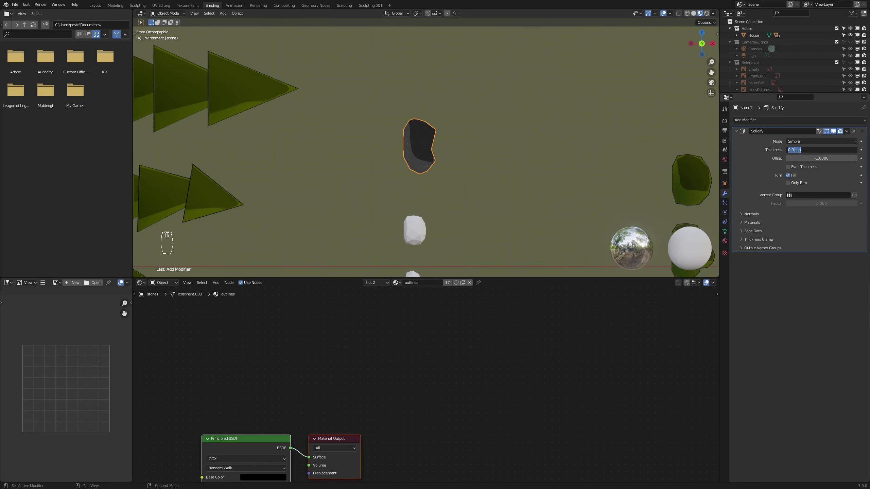
{"action": "left_click", "coordinate": [789, 149]}
{"action": "type", "text": "-"}
{"action": "key", "text": "Return"}
{"action": "scroll", "coordinate": [390, 189], "scroll_direction": "up", "scroll_amount": 6}
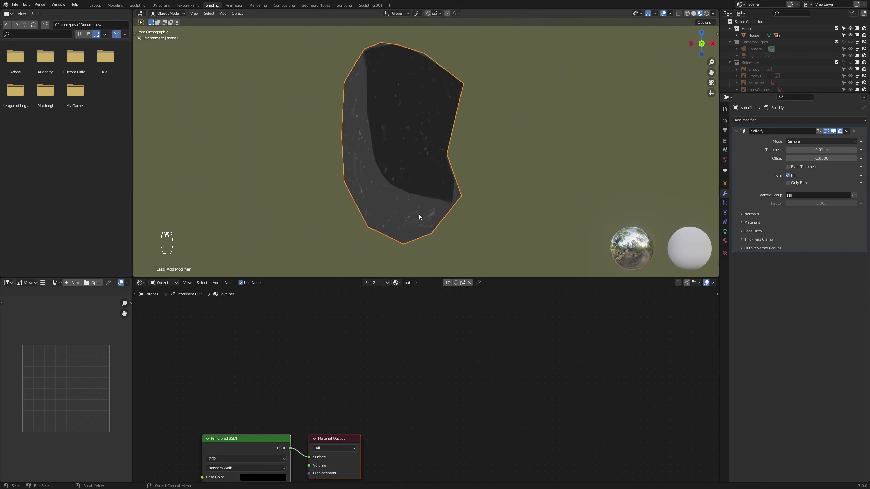
{"action": "left_click", "coordinate": [508, 208]}
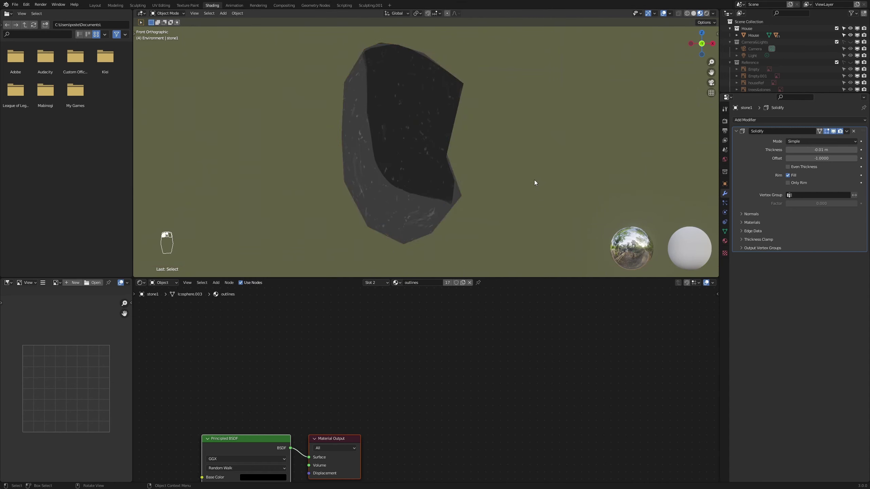
{"action": "left_click", "coordinate": [424, 153]}
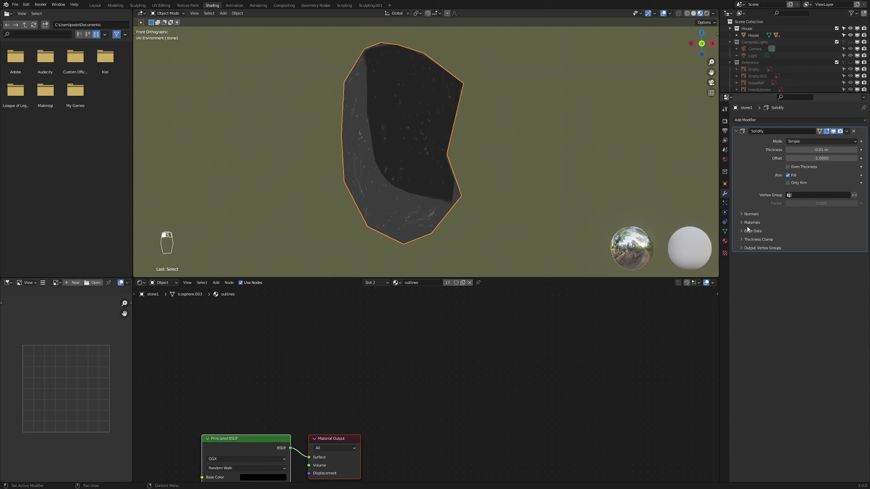
Enable flipped and high-quality normals in the stone's Solidify modifier and set its material offset to 1
{"action": "left_click", "coordinate": [749, 214]}
{"action": "left_click", "coordinate": [791, 225]}
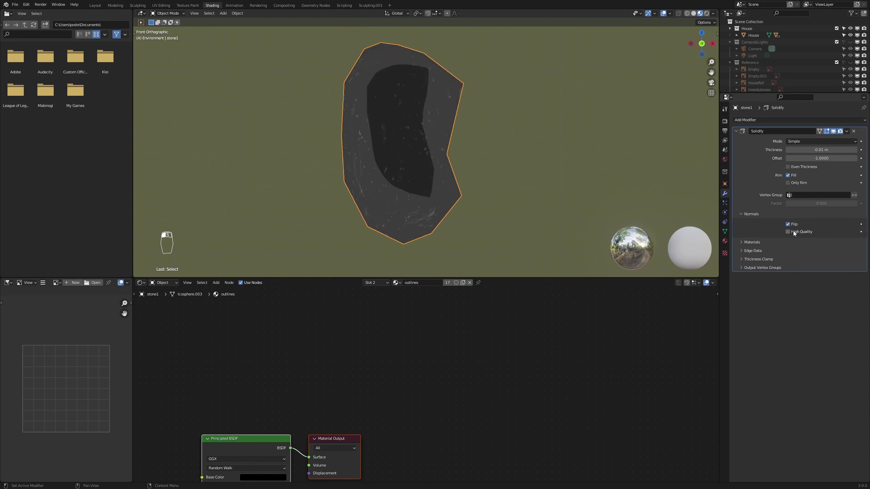
{"action": "left_click", "coordinate": [750, 242]}
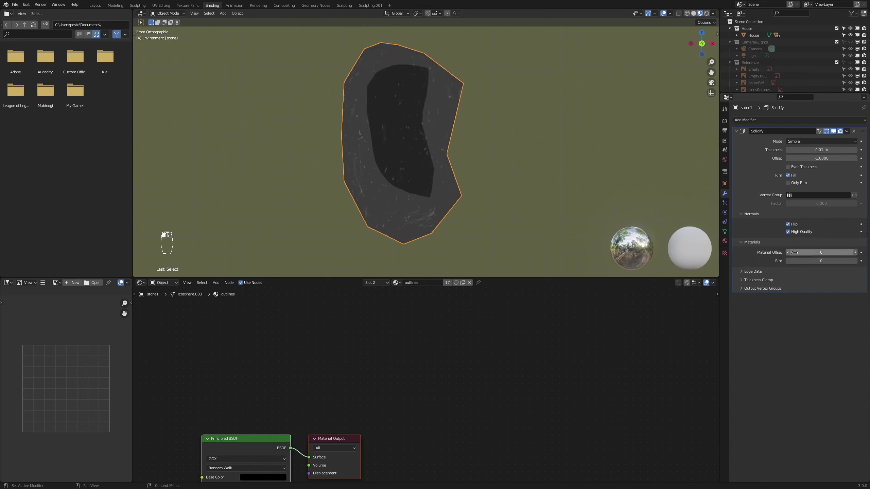
{"action": "left_click", "coordinate": [856, 252]}
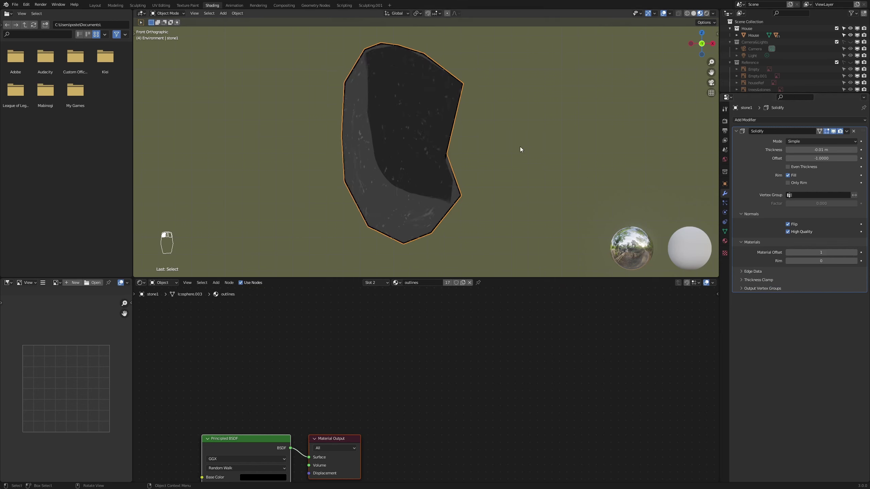
{"action": "scroll", "coordinate": [510, 204], "scroll_direction": "down", "scroll_amount": 8}
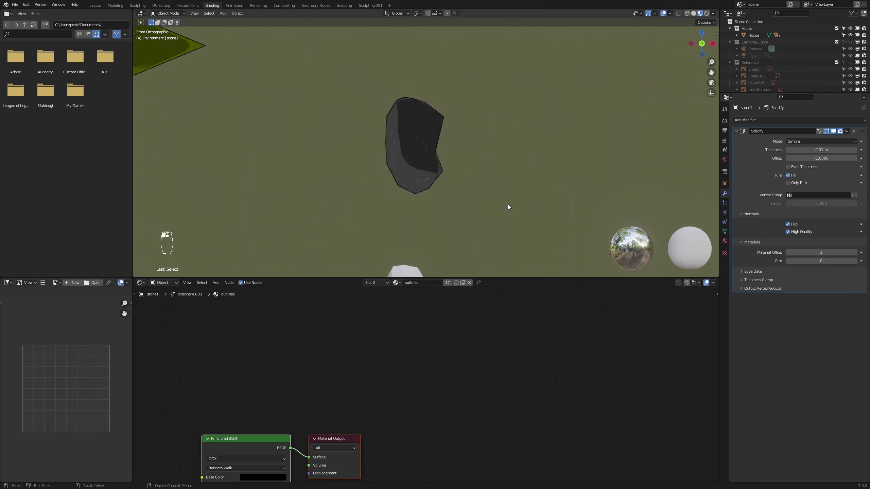
{"action": "scroll", "coordinate": [440, 228], "scroll_direction": "up", "scroll_amount": 4}
{"action": "scroll", "coordinate": [442, 240], "scroll_direction": "down", "scroll_amount": 7}
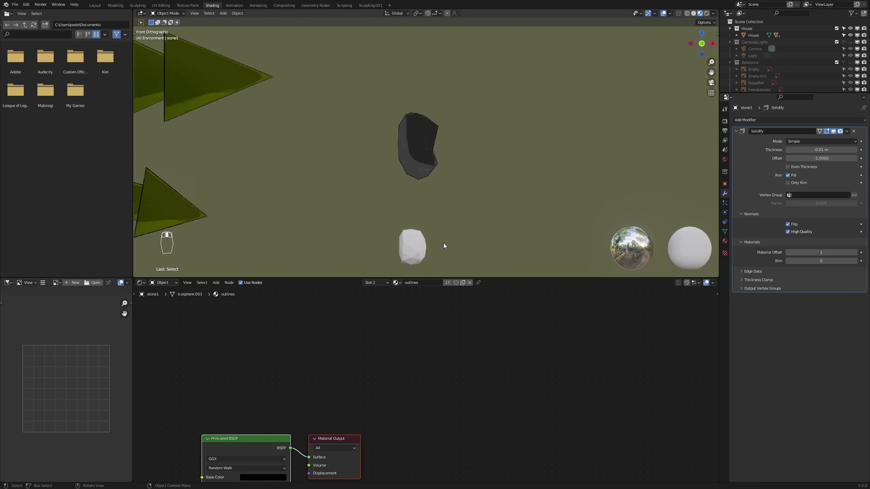
Select the three white stones plus the finished stone as active and link its materials to them
{"action": "left_click", "coordinate": [418, 209]}
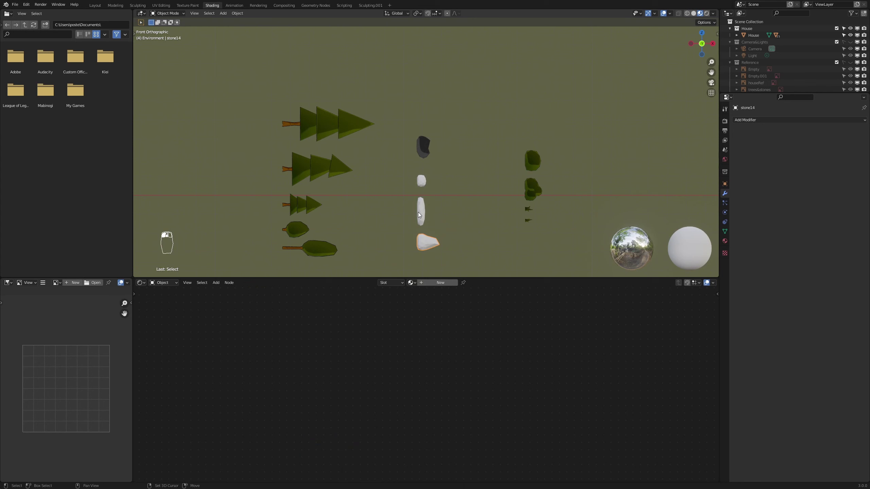
{"action": "left_click", "coordinate": [426, 242], "text": "shift"}
{"action": "left_click", "coordinate": [422, 181], "text": "shift"}
{"action": "left_click", "coordinate": [423, 154], "text": "shift"}
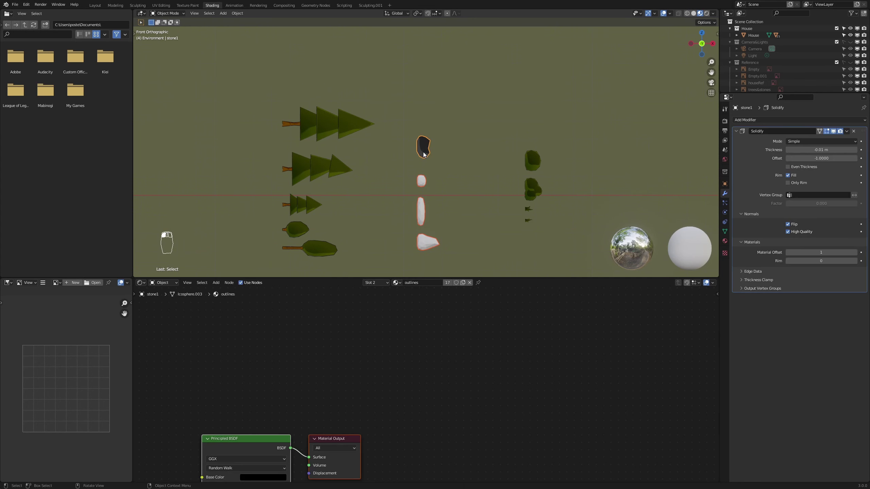
{"action": "key", "text": "ctrl+l"}
{"action": "left_click", "coordinate": [424, 153]}
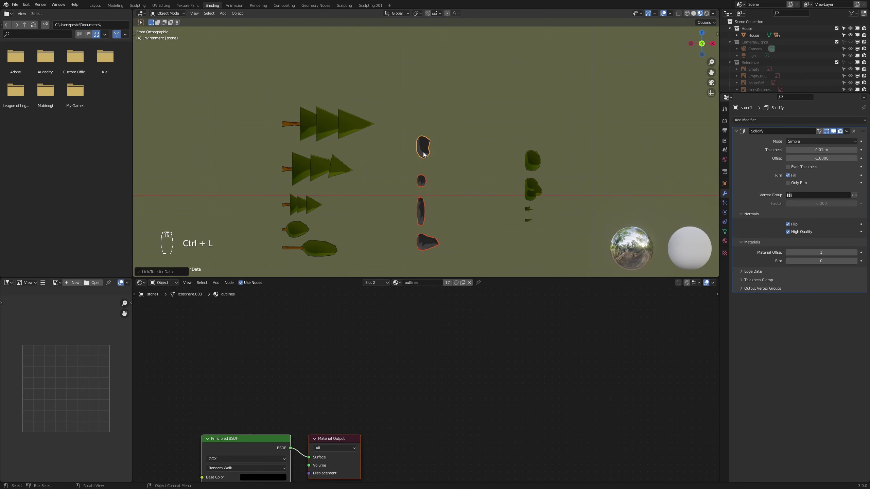
Copy the finished stone's Solidify modifier to the other three selected stones and check their outlines
{"action": "key", "text": "ctrl+l"}
{"action": "left_click", "coordinate": [415, 195]}
{"action": "left_click", "coordinate": [457, 225]}
{"action": "scroll", "coordinate": [465, 238], "scroll_direction": "up", "scroll_amount": 3}
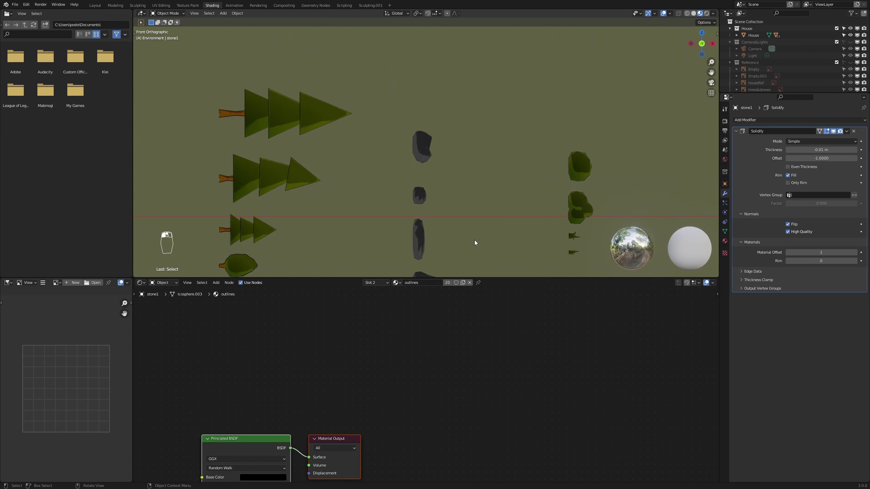
{"action": "scroll", "coordinate": [438, 171], "scroll_direction": "up", "scroll_amount": 2}
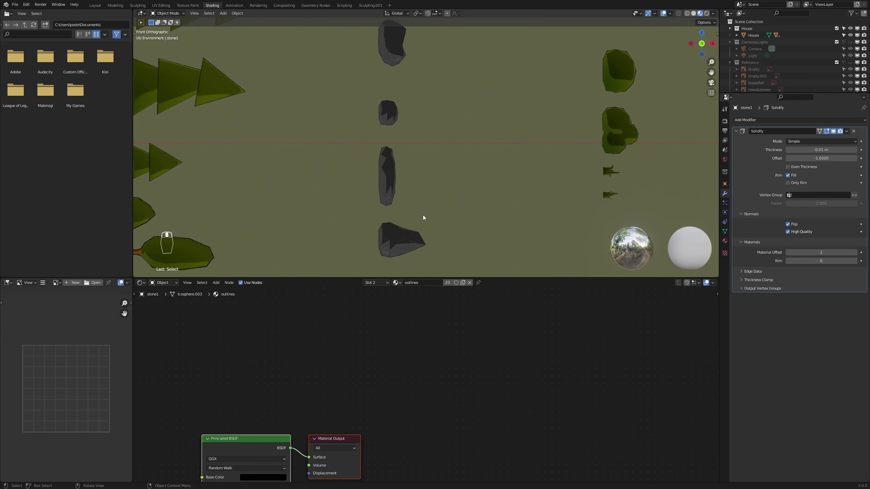
Brighten the light stop of the rocks material's texture ColorRamp to a value of 0.212 and save the file
{"action": "left_click", "coordinate": [405, 249]}
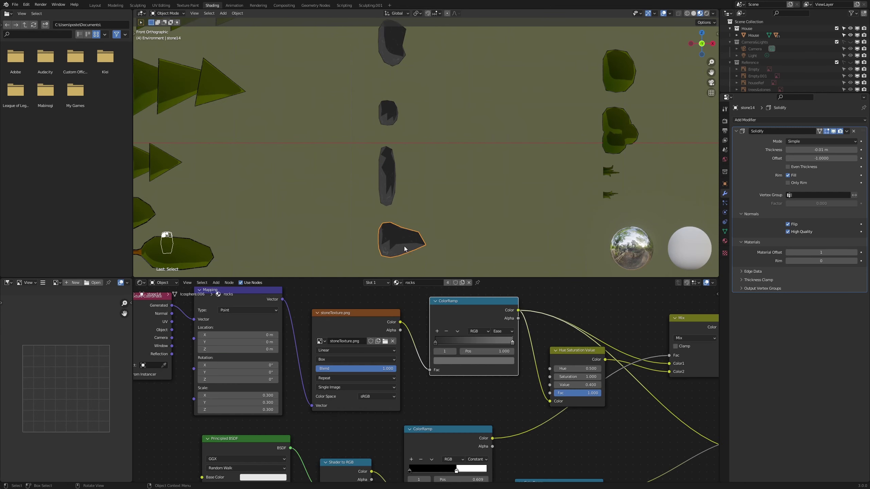
{"action": "left_click", "coordinate": [508, 361]}
{"action": "left_click_drag", "start_coordinate": [499, 281], "coordinate": [497, 283]}
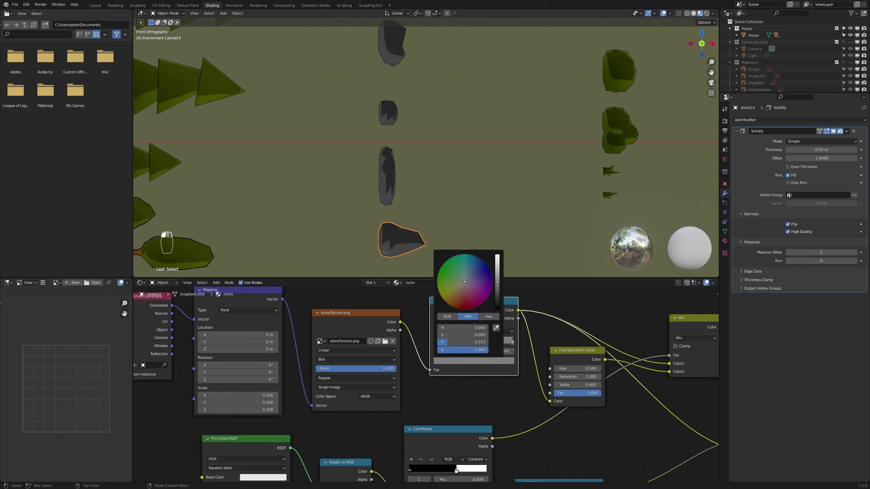
{"action": "scroll", "coordinate": [445, 154], "scroll_direction": "down", "scroll_amount": 3}
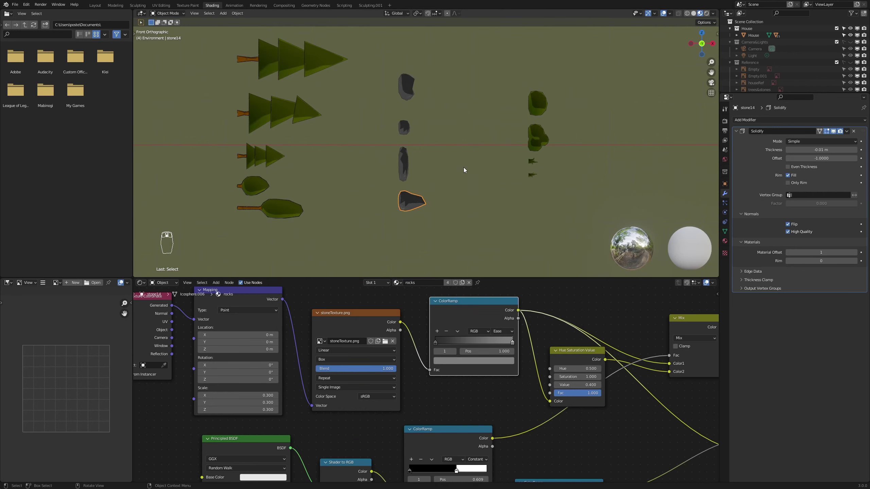
{"action": "key", "text": "ctrl+s"}
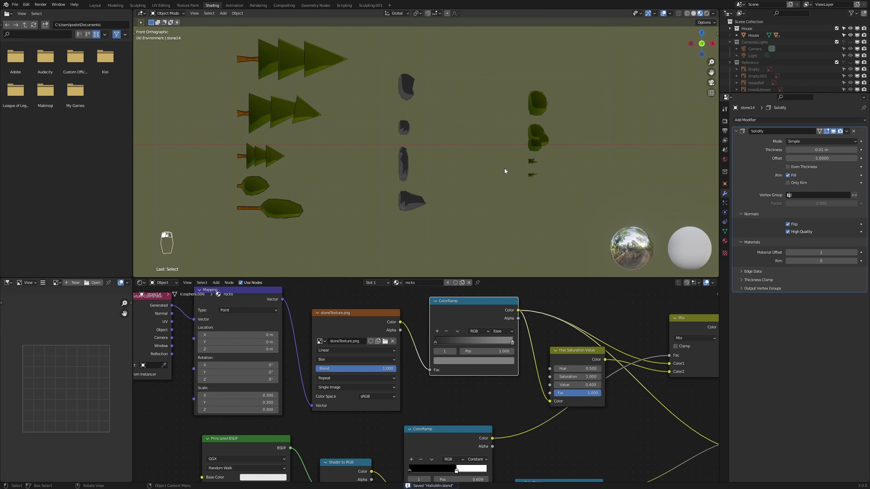
Inspect the scattered trees, bushes and stones across the floating island and select the Terrain object
{"action": "middle_click_drag", "start_coordinate": [504, 169], "coordinate": [309, 143]}
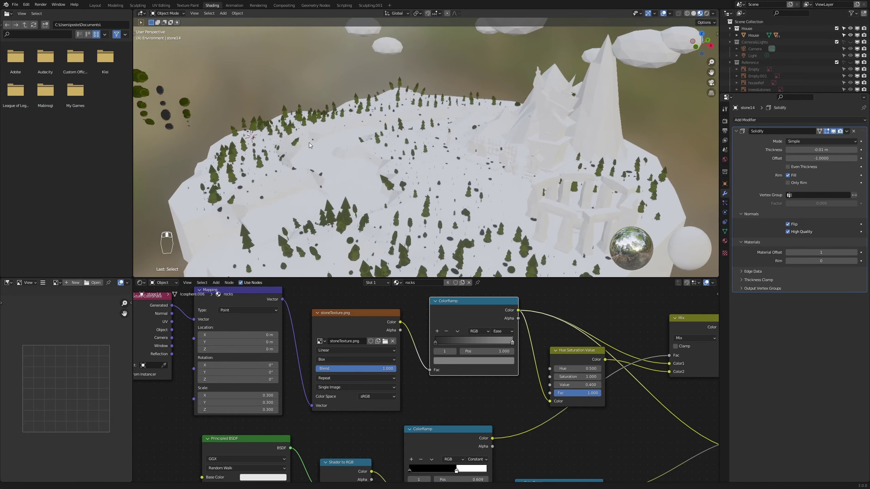
{"action": "middle_click_drag", "start_coordinate": [515, 188], "coordinate": [521, 176]}
{"action": "scroll", "coordinate": [521, 177], "scroll_direction": "down", "scroll_amount": 3}
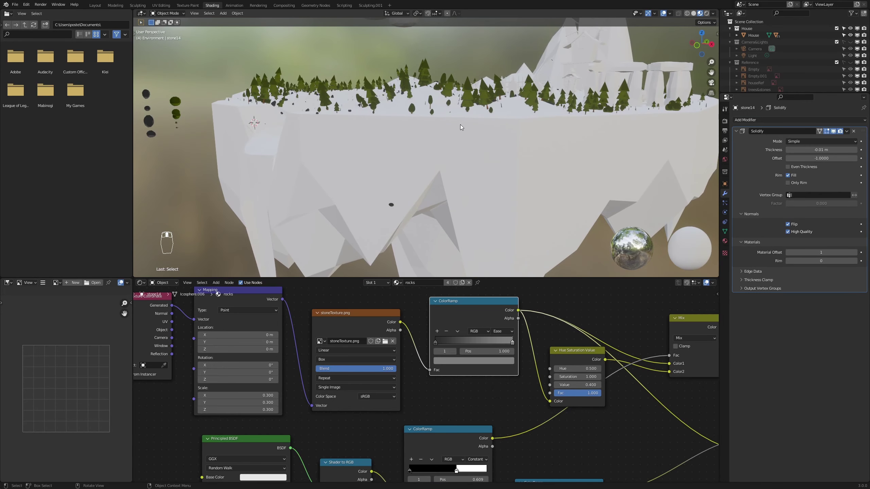
{"action": "scroll", "coordinate": [453, 122], "scroll_direction": "up", "scroll_amount": 6}
{"action": "scroll", "coordinate": [454, 129], "scroll_direction": "down", "scroll_amount": 3}
{"action": "middle_click_drag", "start_coordinate": [463, 130], "coordinate": [535, 132]}
{"action": "left_click", "coordinate": [454, 123]}
{"action": "middle_click_drag", "start_coordinate": [424, 178], "coordinate": [442, 158]}
{"action": "key", "text": "KP_1"}
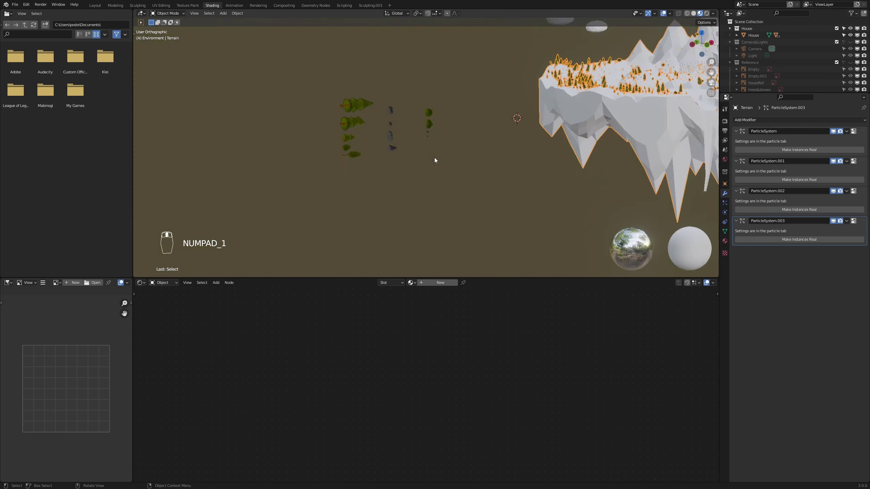
Try to move the whole mesh of the uppermost source stone in Edit Mode, viewed from the front in wireframe
{"action": "scroll", "coordinate": [451, 201], "scroll_direction": "up", "scroll_amount": 8}
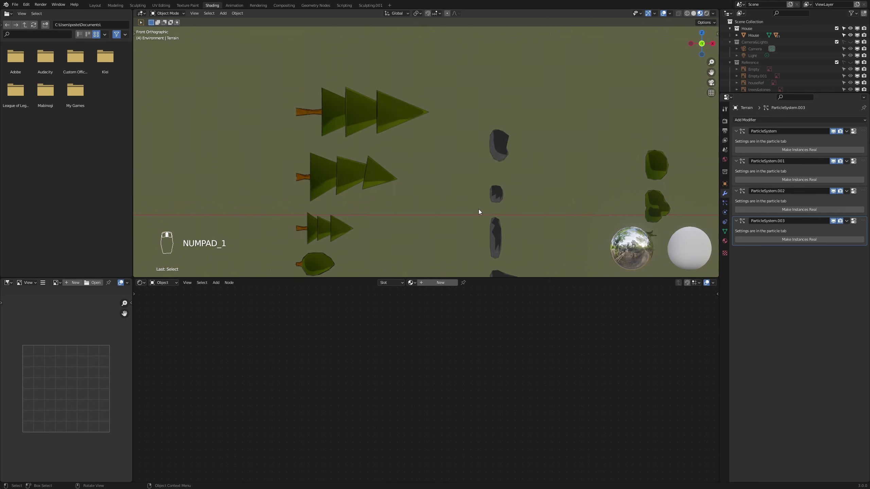
{"action": "middle_click_drag", "start_coordinate": [435, 198], "coordinate": [401, 151], "text": "shift"}
{"action": "scroll", "coordinate": [492, 144], "scroll_direction": "up", "scroll_amount": 2}
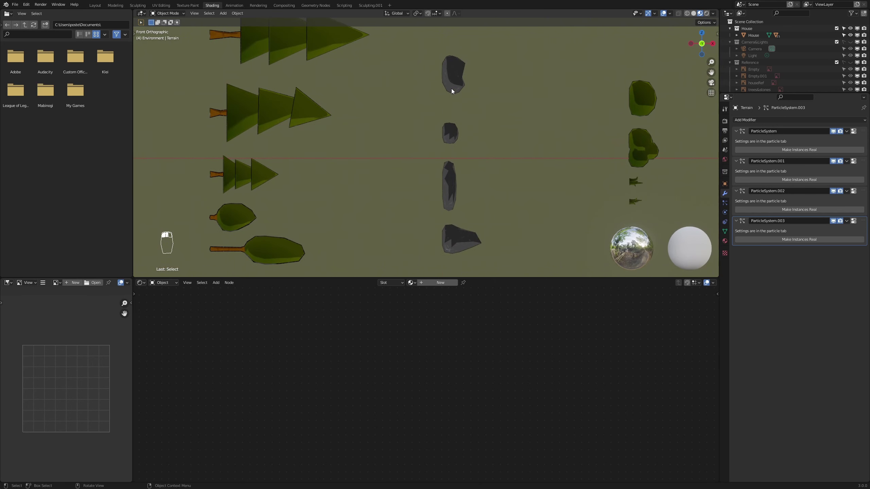
{"action": "left_click", "coordinate": [447, 80]}
{"action": "key", "text": "z"}
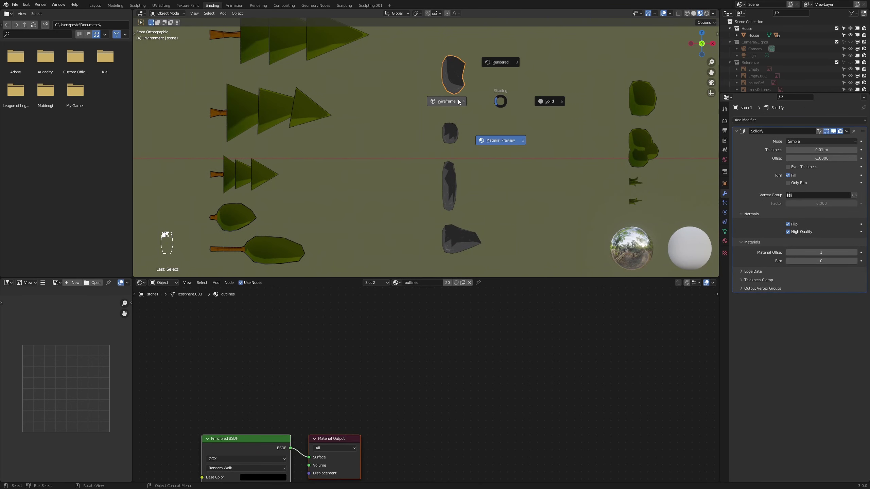
{"action": "left_click", "coordinate": [451, 100]}
{"action": "key", "text": "Tab"}
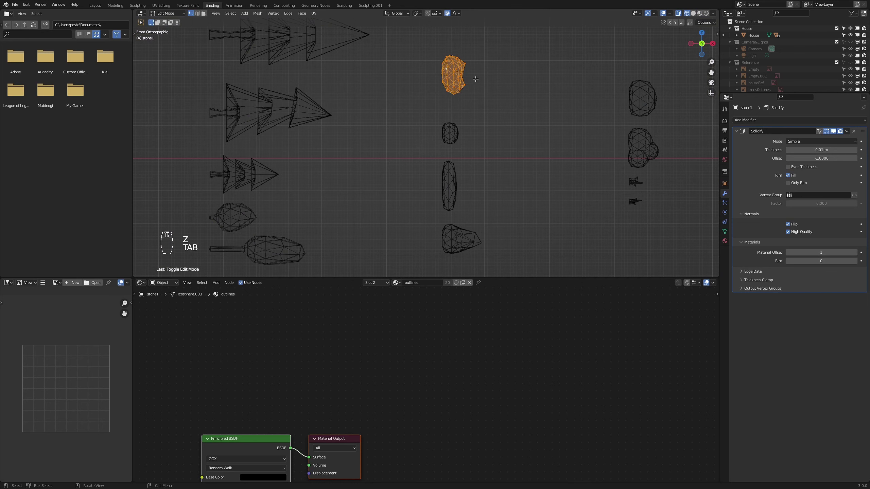
{"action": "scroll", "coordinate": [475, 78], "scroll_direction": "up", "scroll_amount": 2}
{"action": "middle_click_drag", "start_coordinate": [548, 86], "coordinate": [491, 188], "text": "shift"}
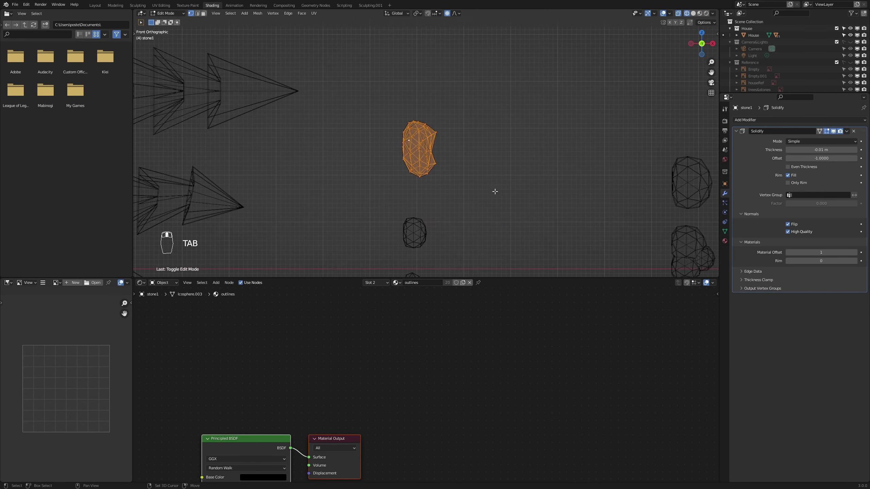
{"action": "scroll", "coordinate": [491, 188], "scroll_direction": "up", "scroll_amount": 3}
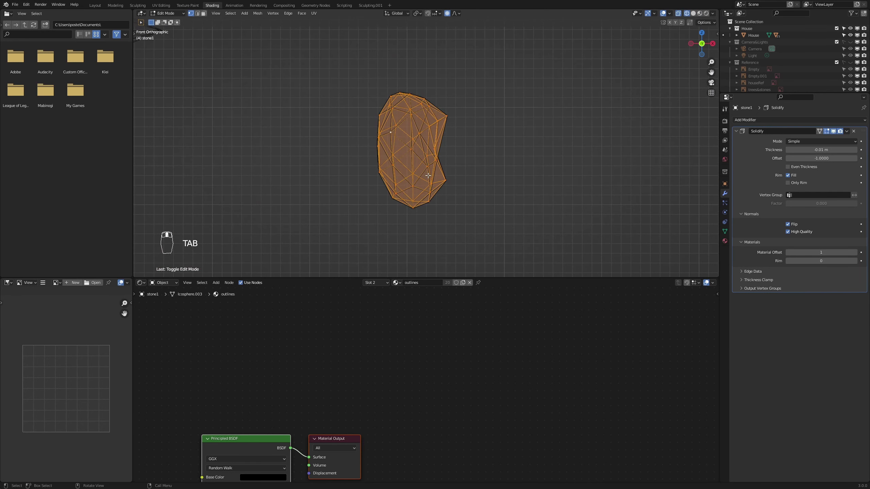
{"action": "key", "text": "g"}
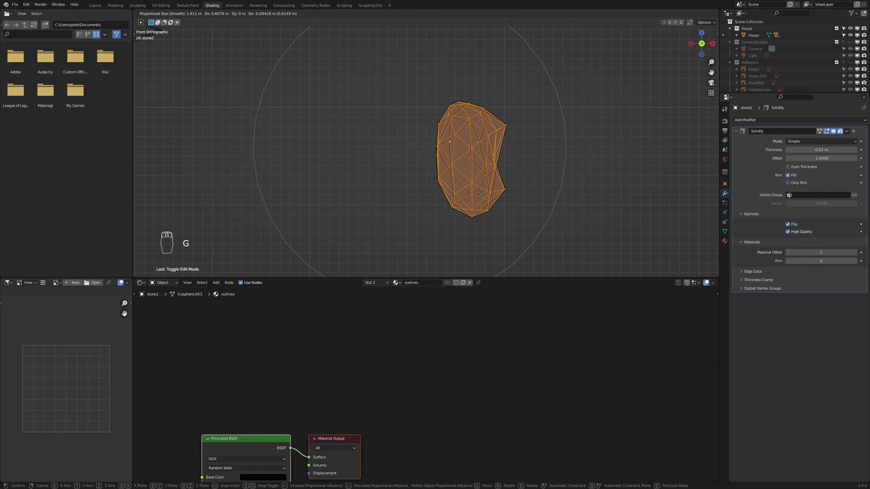
{"action": "right_click", "coordinate": [393, 104]}
{"action": "scroll", "coordinate": [371, 152], "scroll_direction": "down", "scroll_amount": 7}
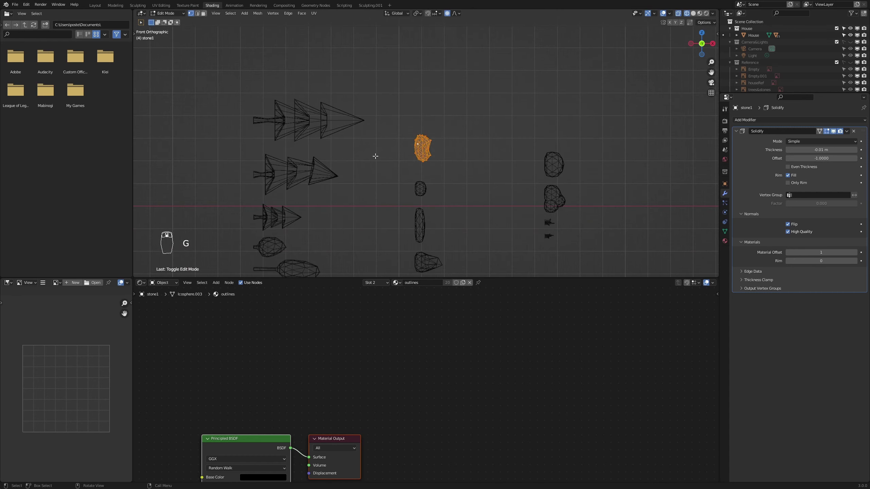
{"action": "scroll", "coordinate": [375, 155], "scroll_direction": "up", "scroll_amount": 2}
Try moving all of the uppermost stone's vertices again in the Layout workspace and return to Object Mode
{"action": "left_click", "coordinate": [95, 6]}
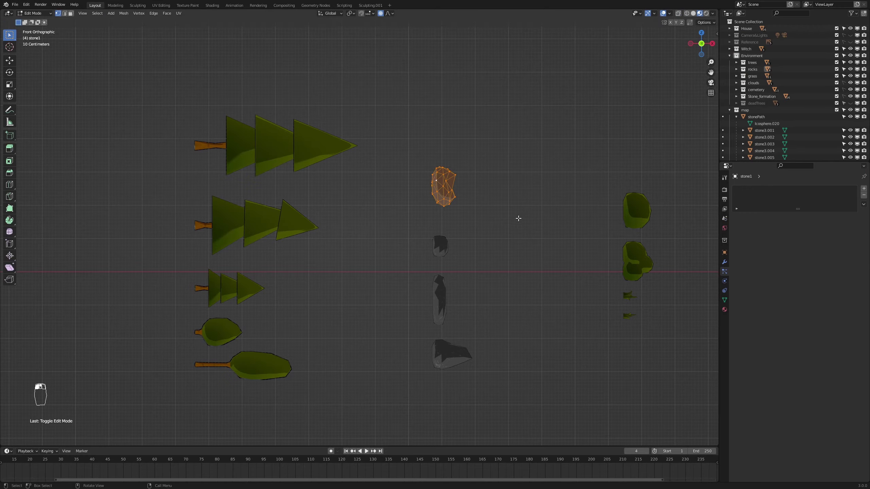
{"action": "scroll", "coordinate": [534, 214], "scroll_direction": "up", "scroll_amount": 5}
{"action": "scroll", "coordinate": [598, 189], "scroll_direction": "up", "scroll_amount": 4}
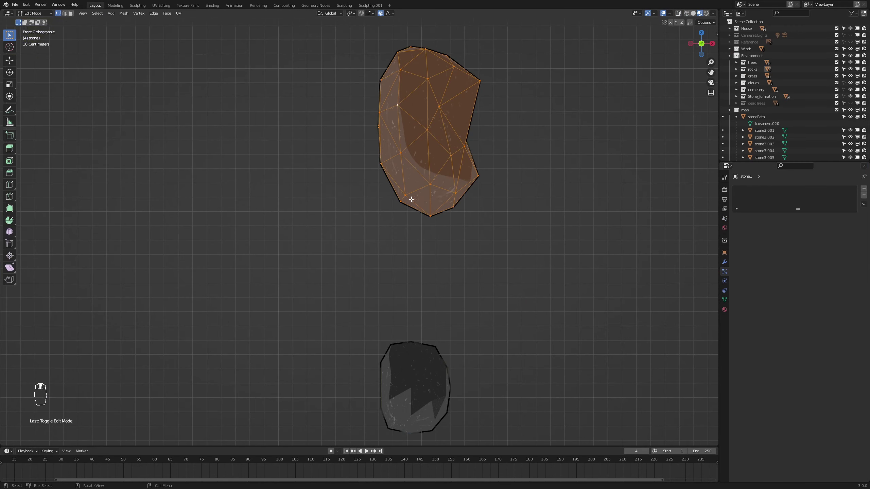
{"action": "key", "text": "a"}
{"action": "scroll", "coordinate": [447, 141], "scroll_direction": "down", "scroll_amount": 3}
{"action": "scroll", "coordinate": [446, 142], "scroll_direction": "up", "scroll_amount": 2}
{"action": "key", "text": "g"}
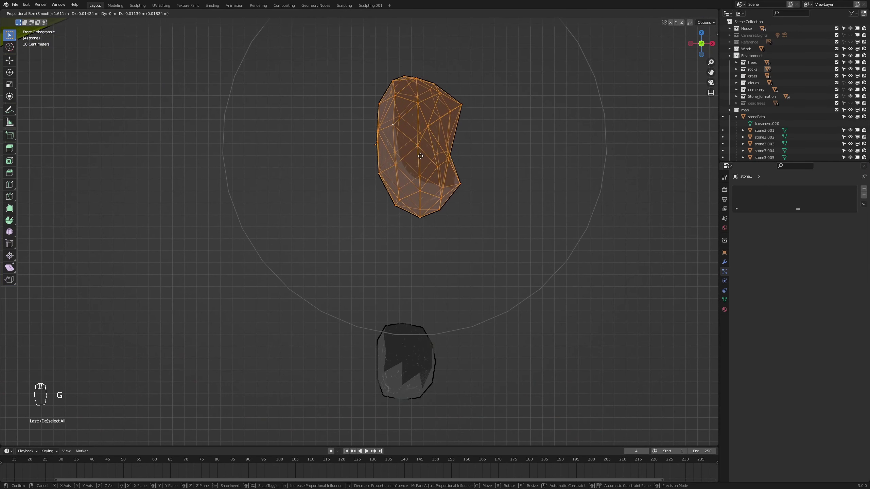
{"action": "right_click", "coordinate": [442, 154]}
{"action": "key", "text": "Tab"}
Check the other source stones below the uppermost one by selecting them individually
{"action": "left_click", "coordinate": [408, 353]}
{"action": "scroll", "coordinate": [440, 359], "scroll_direction": "down", "scroll_amount": 3}
{"action": "middle_click_drag", "start_coordinate": [359, 406], "coordinate": [414, 315], "text": "shift"}
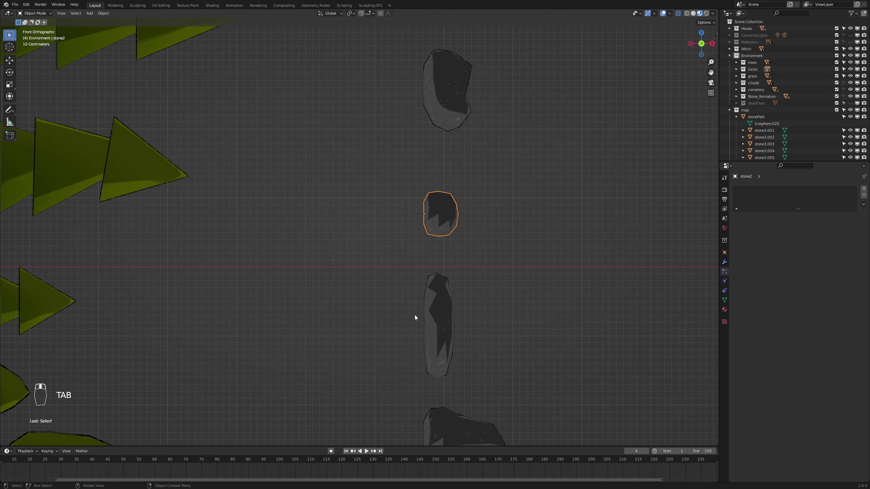
{"action": "left_click", "coordinate": [414, 315]}
{"action": "left_click", "coordinate": [432, 323]}
{"action": "scroll", "coordinate": [460, 351], "scroll_direction": "down", "scroll_amount": 3}
{"action": "left_click", "coordinate": [419, 342]}
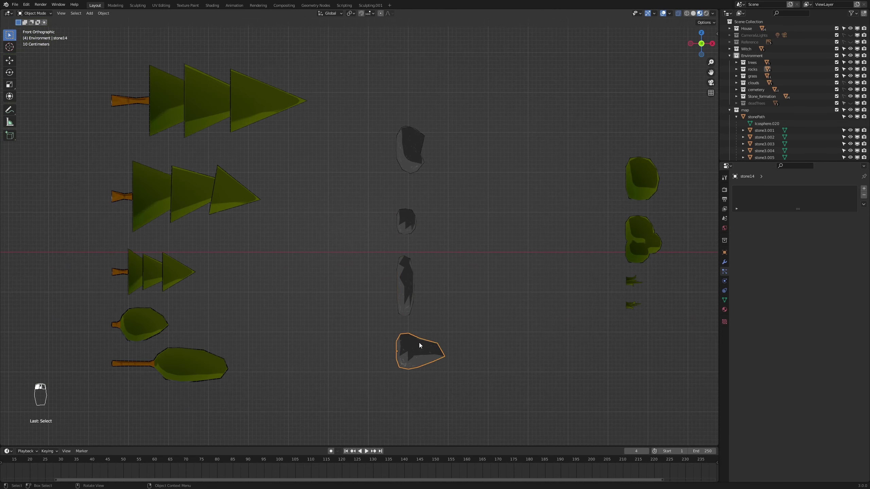
Check the source trees, bushes and grass tufts individually, and examine the floating island with its clouds and mountains
{"action": "left_click", "coordinate": [185, 115]}
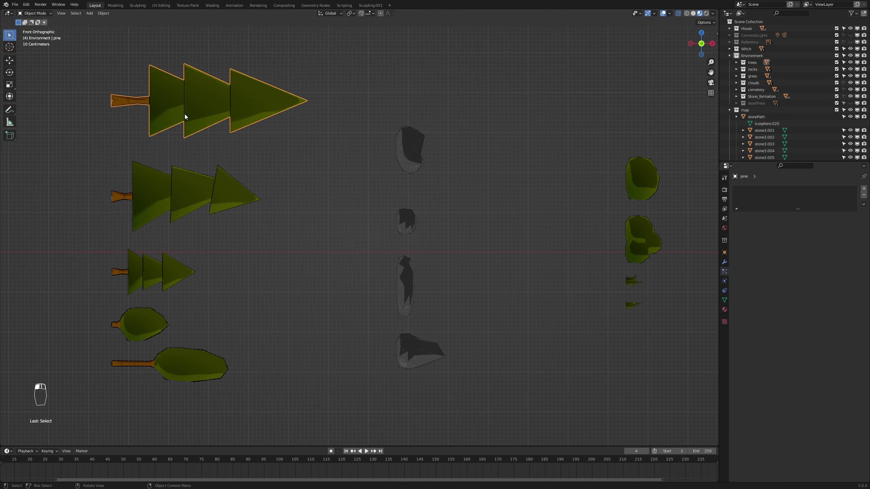
{"action": "left_click", "coordinate": [151, 199]}
{"action": "left_click", "coordinate": [157, 272]}
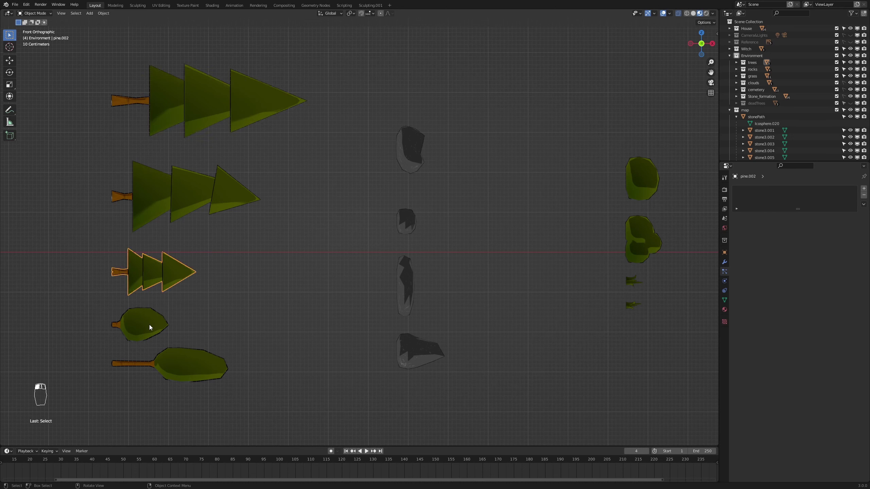
{"action": "left_click", "coordinate": [149, 327]}
{"action": "left_click", "coordinate": [163, 367]}
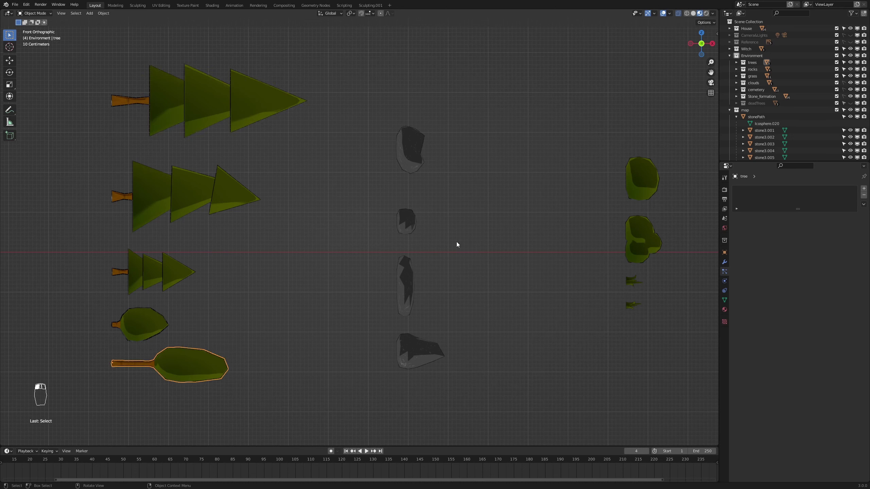
{"action": "left_click", "coordinate": [647, 242]}
{"action": "left_click", "coordinate": [650, 178]}
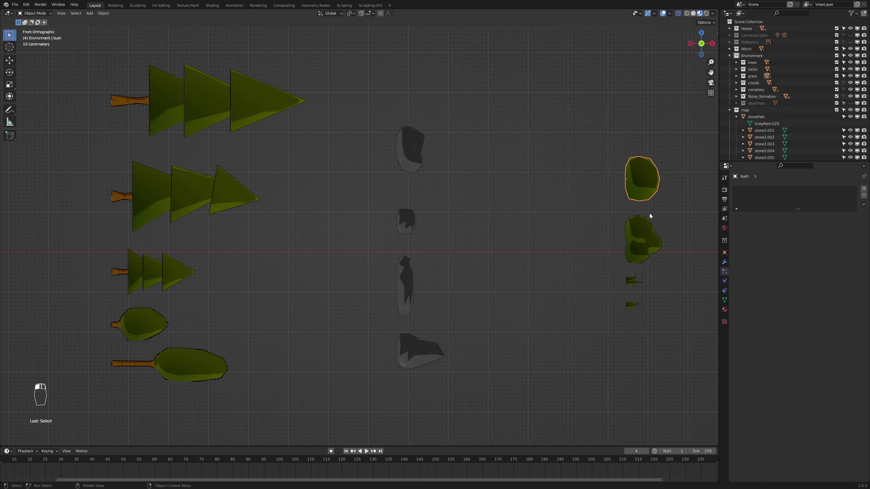
{"action": "left_click", "coordinate": [638, 284]}
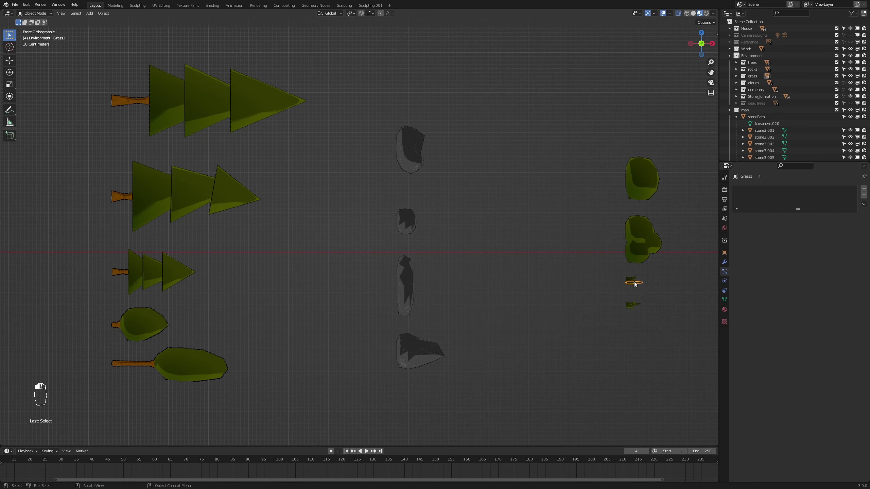
{"action": "left_click", "coordinate": [632, 306]}
{"action": "scroll", "coordinate": [640, 323], "scroll_direction": "down", "scroll_amount": 8}
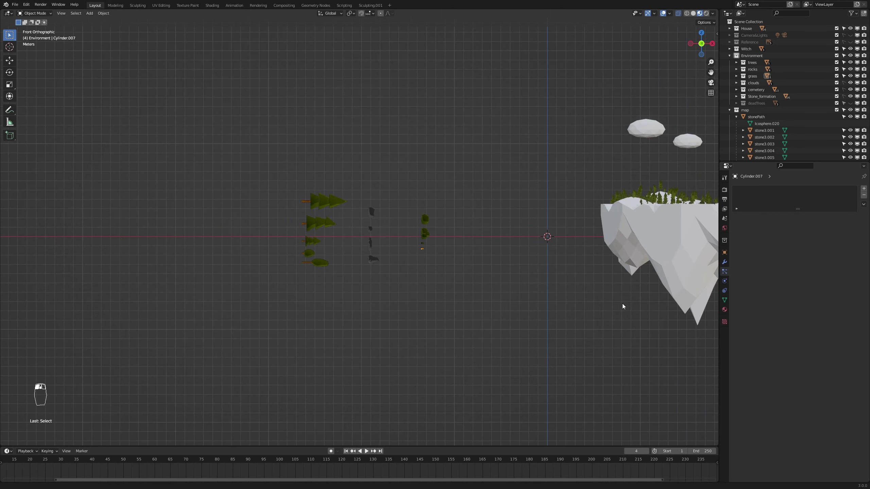
{"action": "middle_click_drag", "start_coordinate": [623, 306], "coordinate": [360, 318], "text": "shift"}
{"action": "middle_click_drag", "start_coordinate": [507, 337], "coordinate": [519, 344]}
{"action": "middle_click_drag", "start_coordinate": [591, 248], "coordinate": [564, 311]}
{"action": "scroll", "coordinate": [523, 313], "scroll_direction": "up", "scroll_amount": 4}
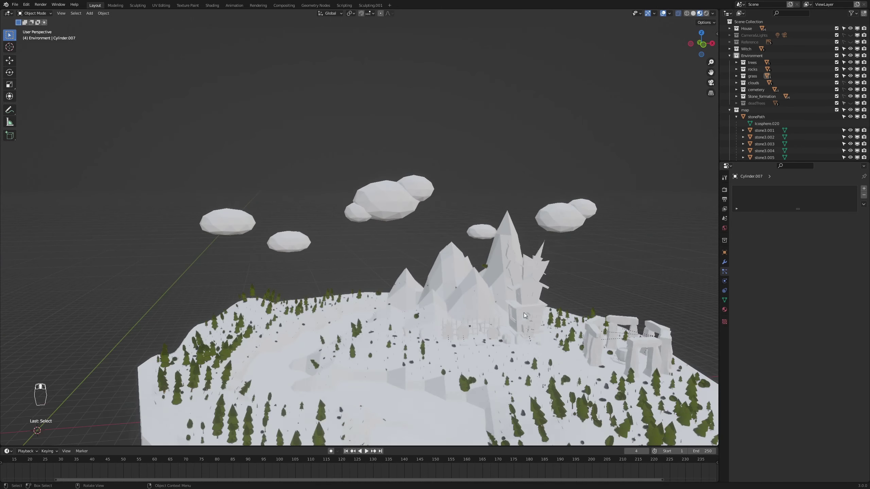
{"action": "scroll", "coordinate": [523, 313], "scroll_direction": "up", "scroll_amount": 1}
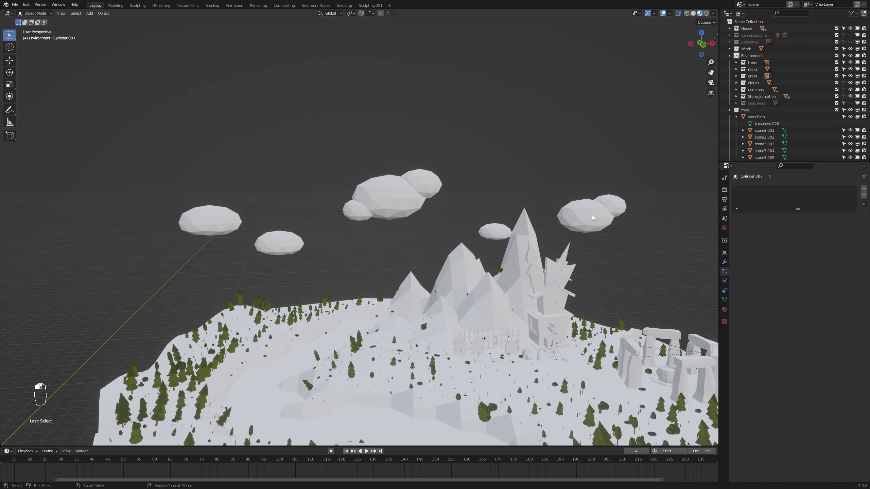
Return to the Shading workspace and display the floating island in Material Preview shading
{"action": "left_click", "coordinate": [212, 5]}
{"action": "scroll", "coordinate": [510, 183], "scroll_direction": "down", "scroll_amount": 6}
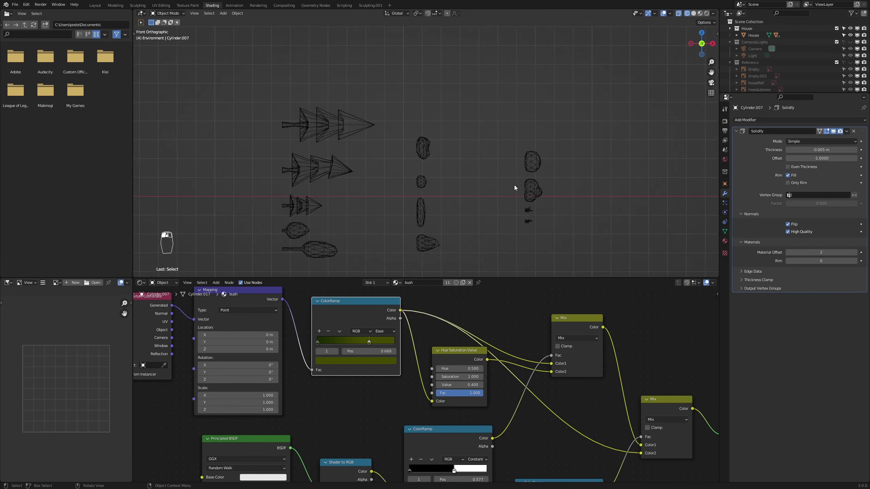
{"action": "middle_click_drag", "start_coordinate": [553, 179], "coordinate": [488, 156], "text": "shift"}
{"action": "scroll", "coordinate": [547, 124], "scroll_direction": "up", "scroll_amount": 2}
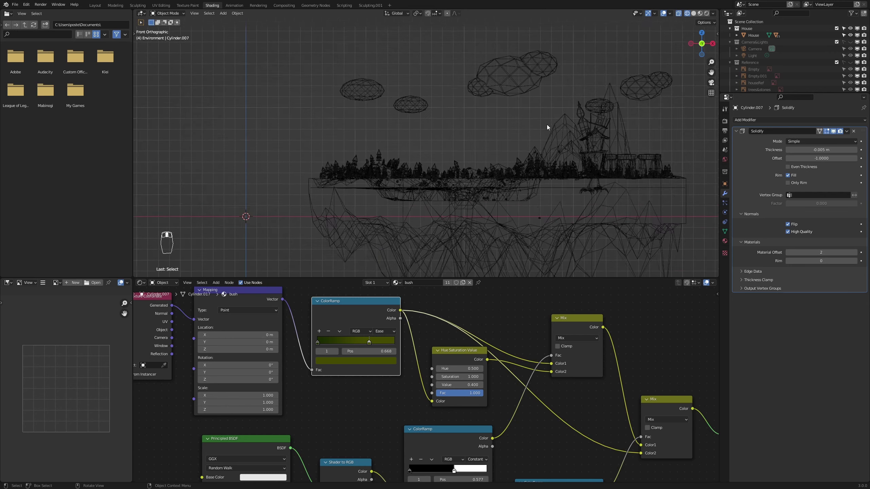
{"action": "key", "text": "z"}
{"action": "left_click", "coordinate": [544, 158]}
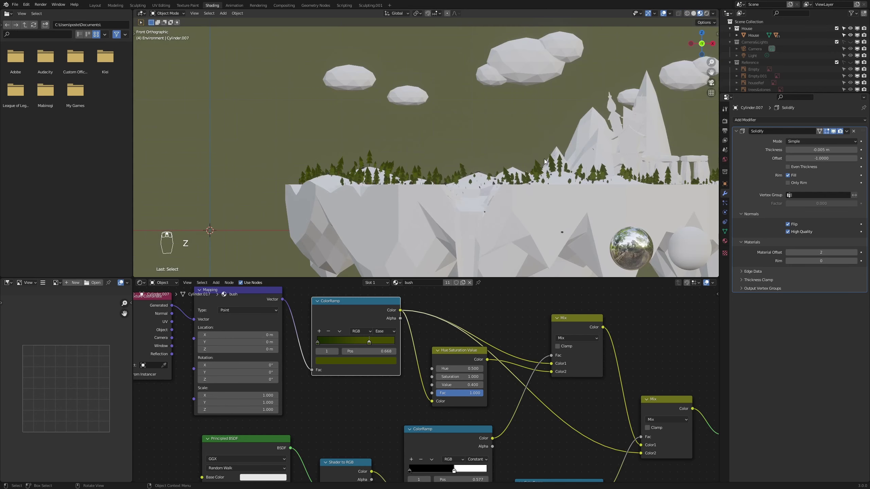
{"action": "scroll", "coordinate": [389, 182], "scroll_direction": "up", "scroll_amount": 5}
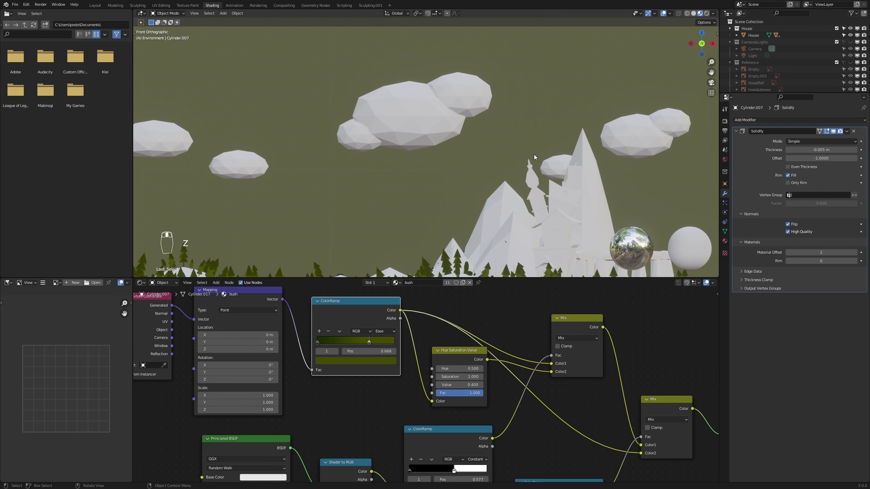
{"action": "scroll", "coordinate": [534, 154], "scroll_direction": "down", "scroll_amount": 5}
Select the large three-part cloud above the floating island
{"action": "key", "text": "Tab"}
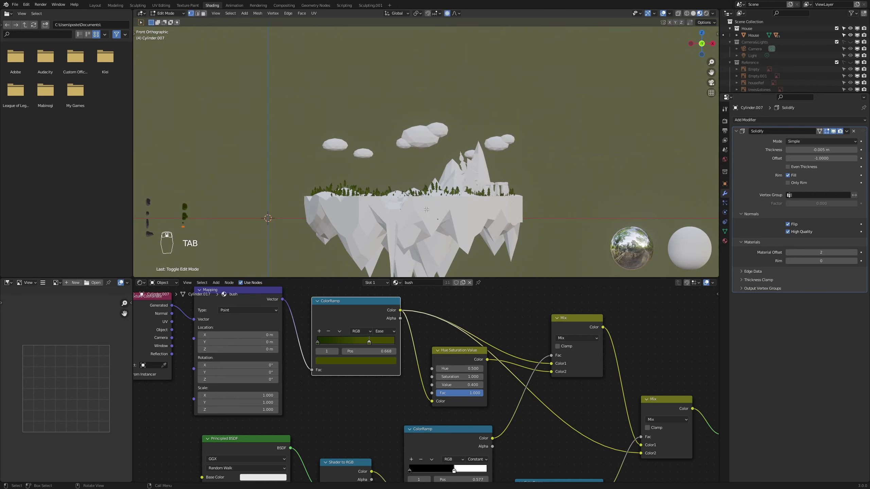
{"action": "key", "text": "Tab"}
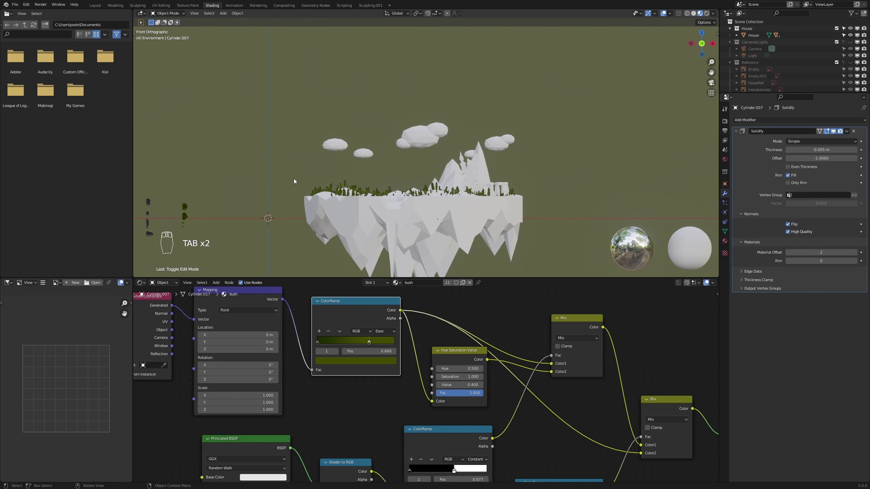
{"action": "scroll", "coordinate": [432, 127], "scroll_direction": "up", "scroll_amount": 3}
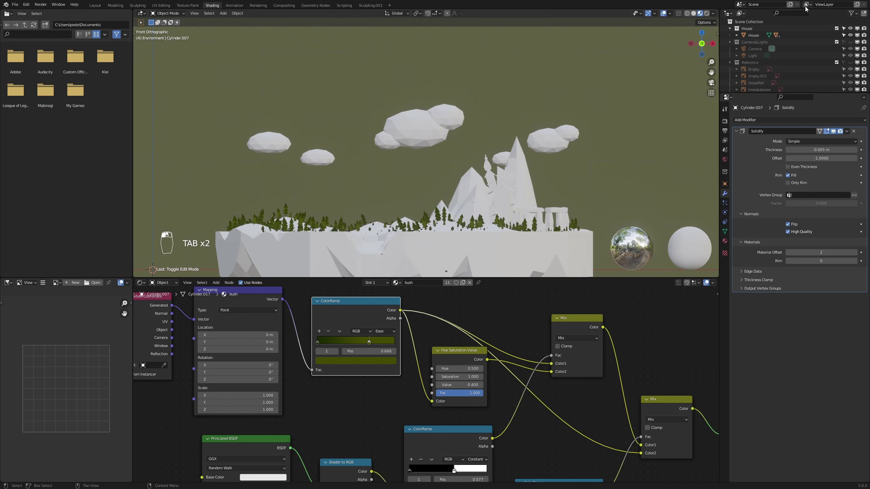
{"action": "scroll", "coordinate": [805, 50], "scroll_direction": "down", "scroll_amount": 5}
{"action": "scroll", "coordinate": [813, 54], "scroll_direction": "down", "scroll_amount": 8}
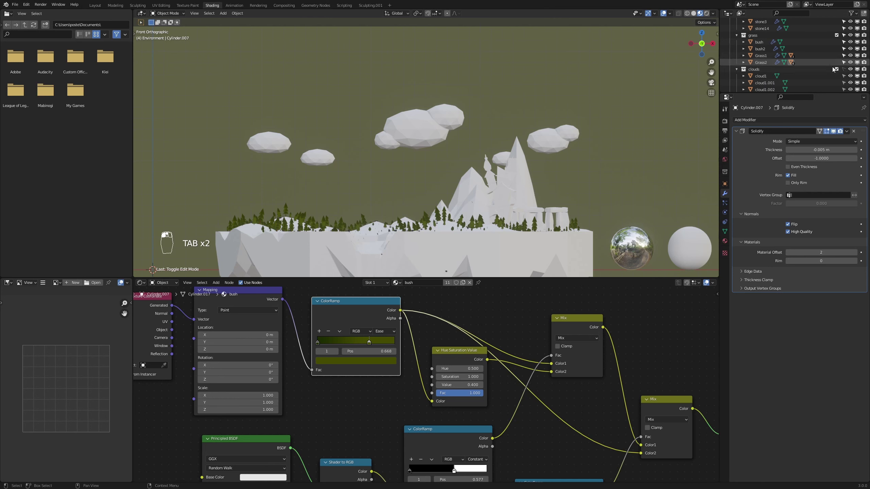
{"action": "scroll", "coordinate": [396, 109], "scroll_direction": "up", "scroll_amount": 2}
{"action": "left_click", "coordinate": [395, 111]}
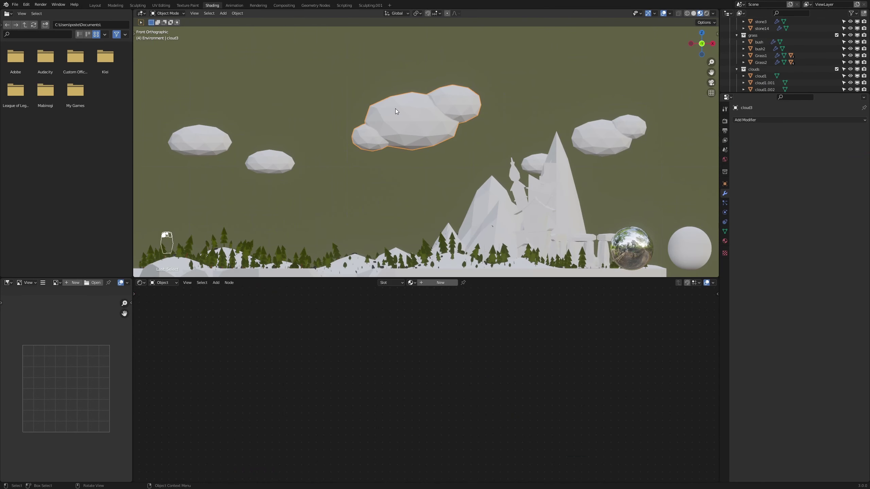
Collapse the grass, clouds and rocks collections in the scene hierarchy
{"action": "middle_click_drag", "start_coordinate": [436, 162], "coordinate": [447, 168], "text": "shift"}
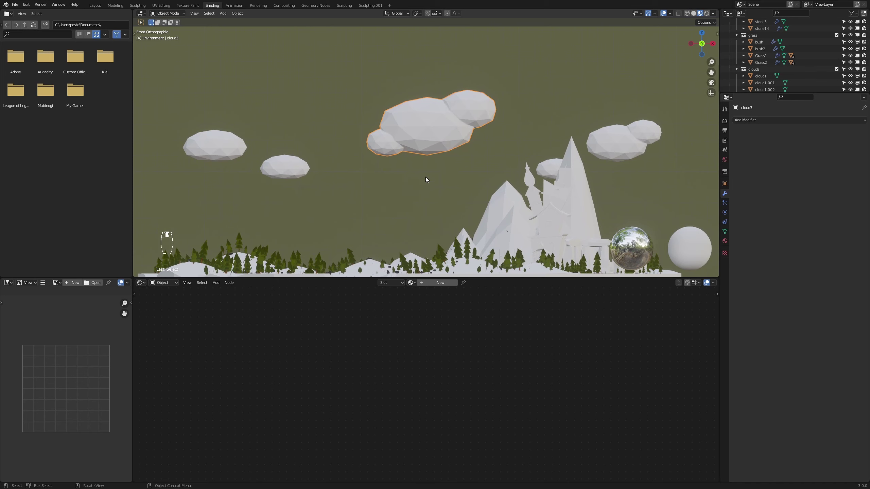
{"action": "scroll", "coordinate": [426, 177], "scroll_direction": "down", "scroll_amount": 6}
{"action": "scroll", "coordinate": [404, 182], "scroll_direction": "left", "scroll_amount": 3, "text": "ctrl"}
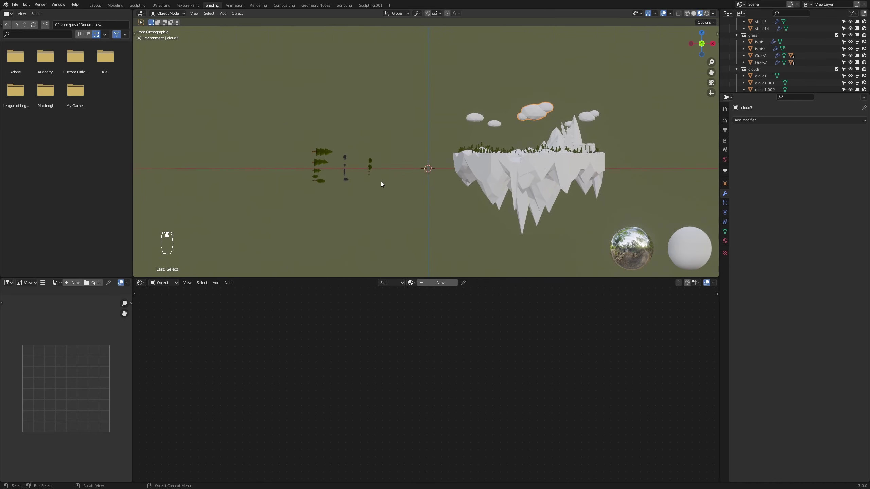
{"action": "scroll", "coordinate": [343, 197], "scroll_direction": "up", "scroll_amount": 7}
{"action": "middle_click_drag", "start_coordinate": [344, 197], "coordinate": [512, 156], "text": "shift"}
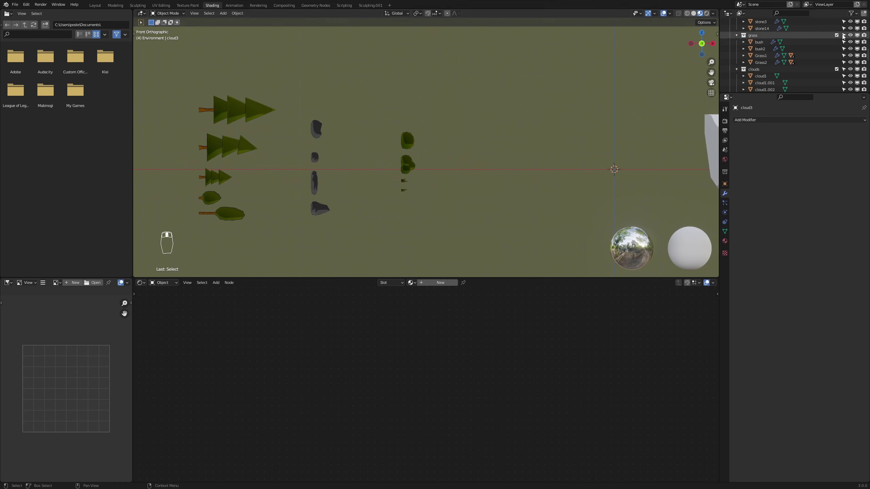
{"action": "left_click", "coordinate": [737, 36]}
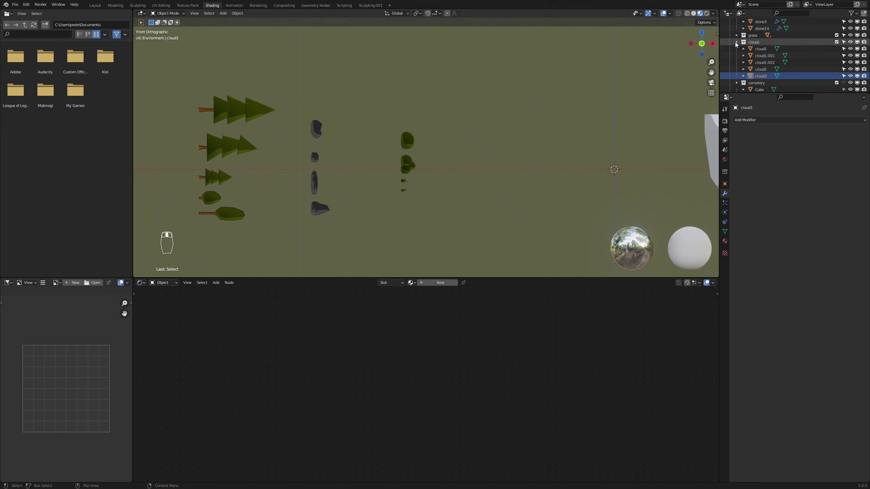
{"action": "left_click", "coordinate": [736, 42]}
{"action": "left_click", "coordinate": [736, 29]}
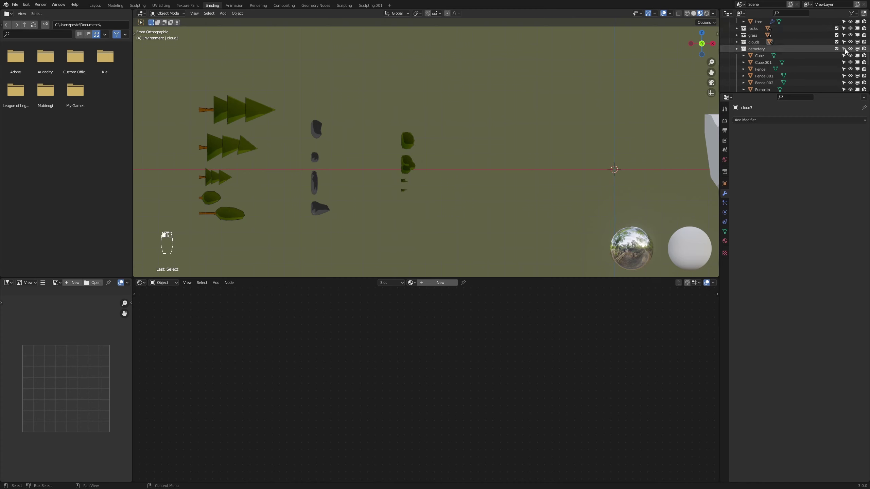
Unhide the deadTrees collection in the viewport and collapse the cemetery and Stone_formation collections in the scene hierarchy
{"action": "left_click", "coordinate": [737, 48]}
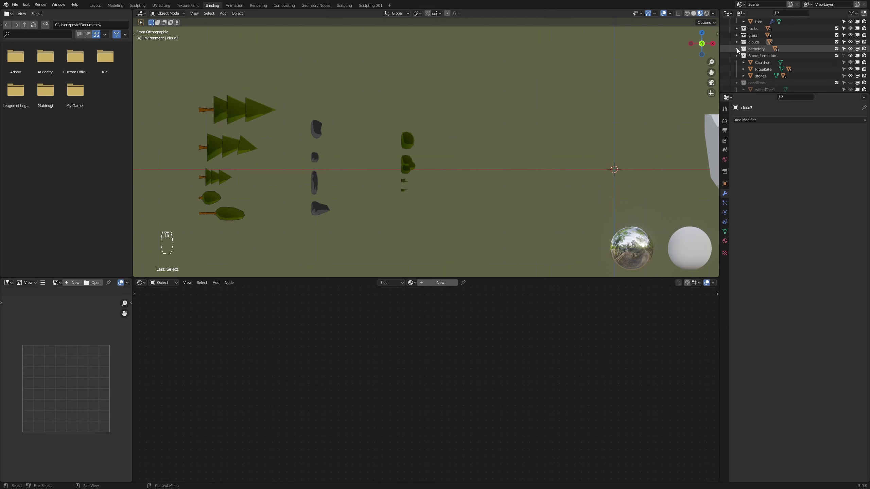
{"action": "left_click", "coordinate": [851, 83]}
{"action": "scroll", "coordinate": [475, 161], "scroll_direction": "up", "scroll_amount": 1}
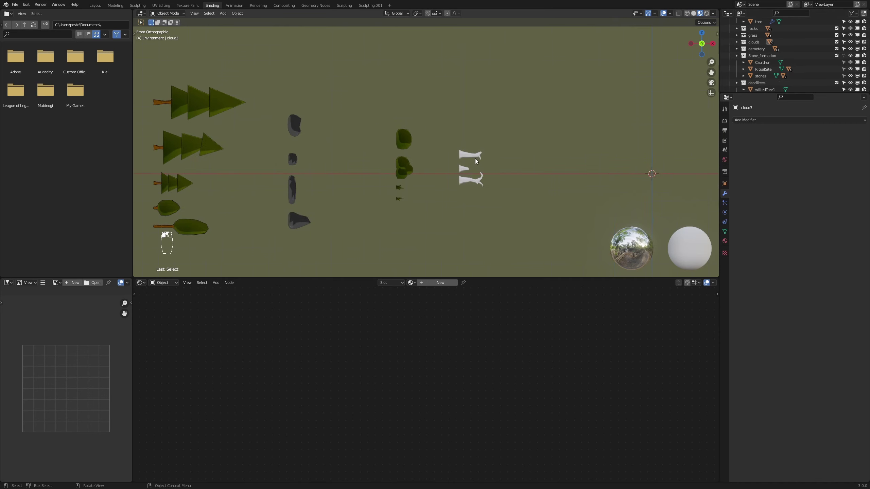
{"action": "left_click", "coordinate": [737, 56]}
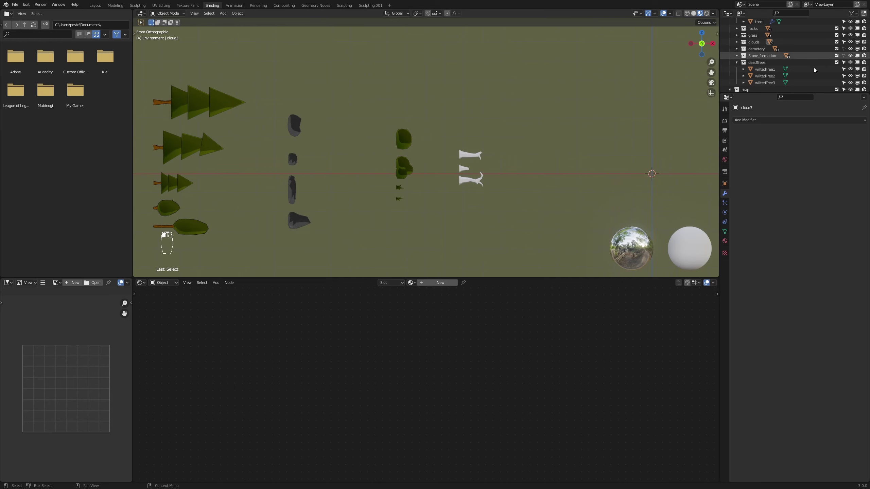
Select the uppermost dead tree, wiltedTree1, with the finished source trees also in view
{"action": "left_click", "coordinate": [466, 159]}
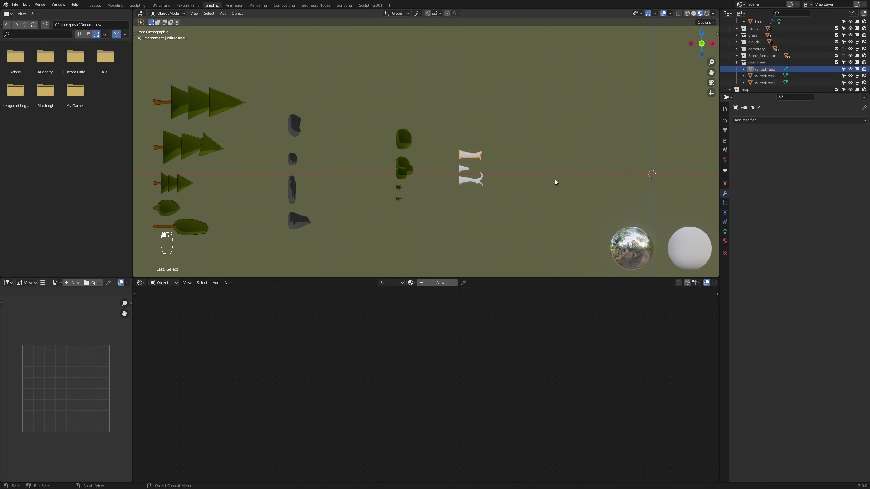
{"action": "scroll", "coordinate": [547, 183], "scroll_direction": "up", "scroll_amount": 5}
{"action": "scroll", "coordinate": [555, 186], "scroll_direction": "down", "scroll_amount": 4}
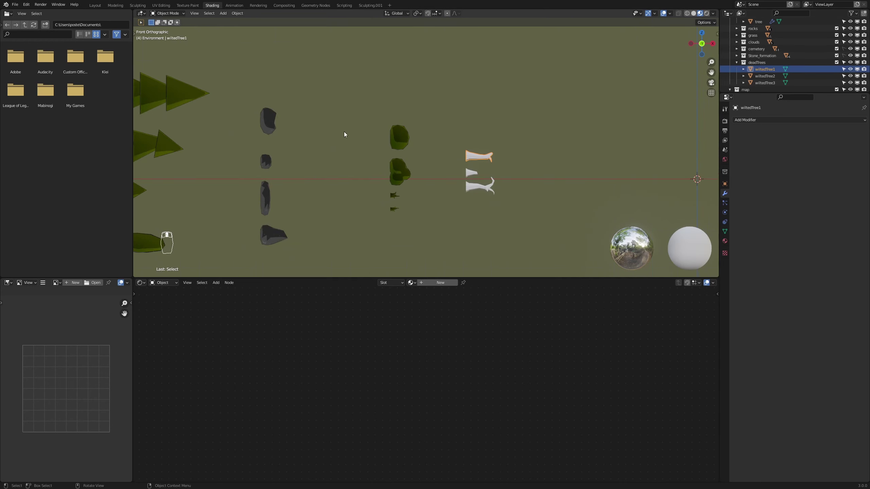
{"action": "middle_click_drag", "start_coordinate": [344, 132], "coordinate": [511, 138], "text": "shift"}
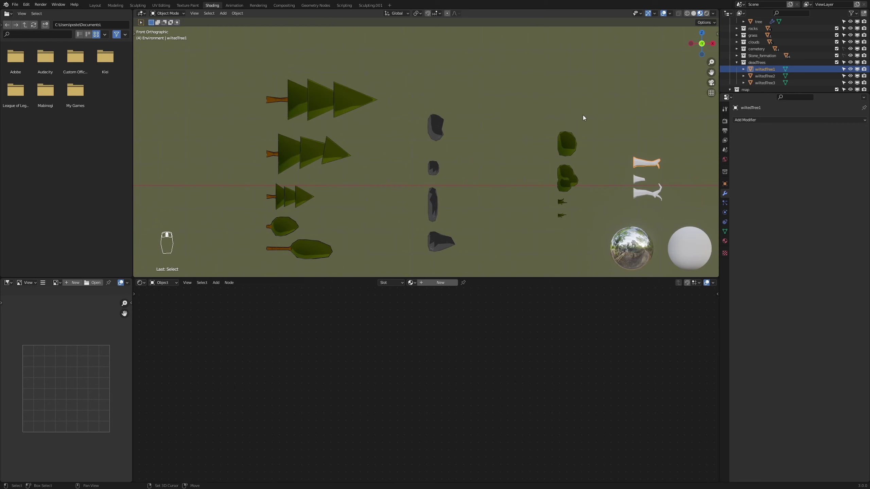